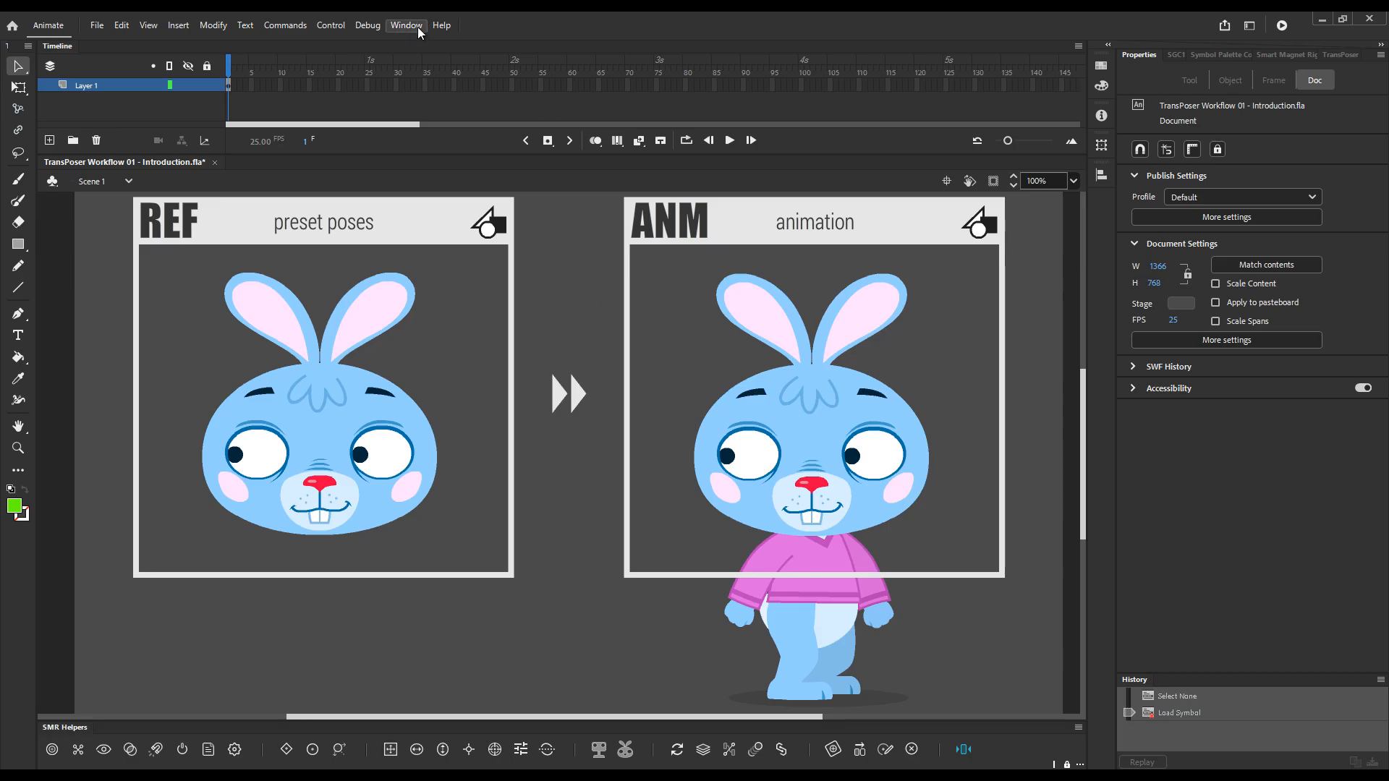
- Open the TransPoser extension panel
{"action": "left_click", "coordinate": [418, 31]}
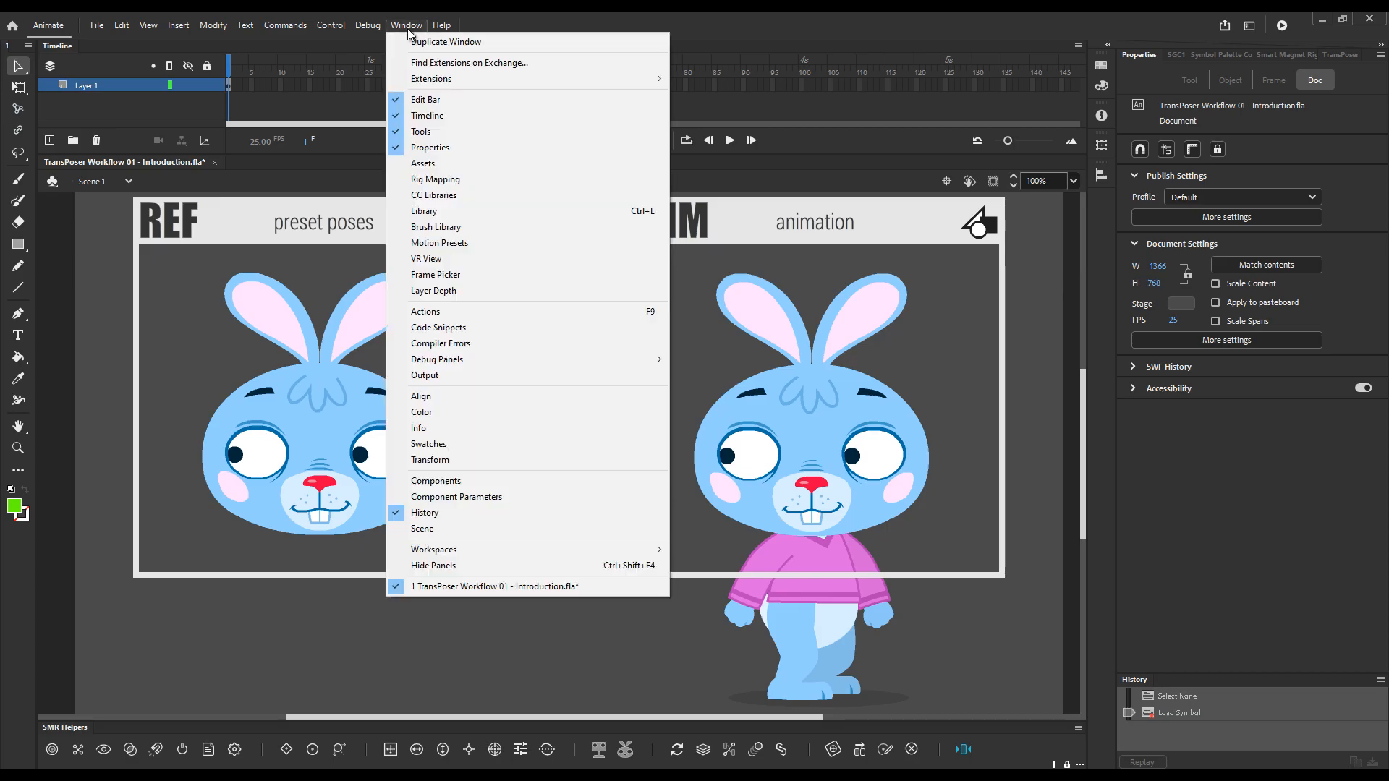
{"action": "mouse_move", "coordinate": [434, 79]}
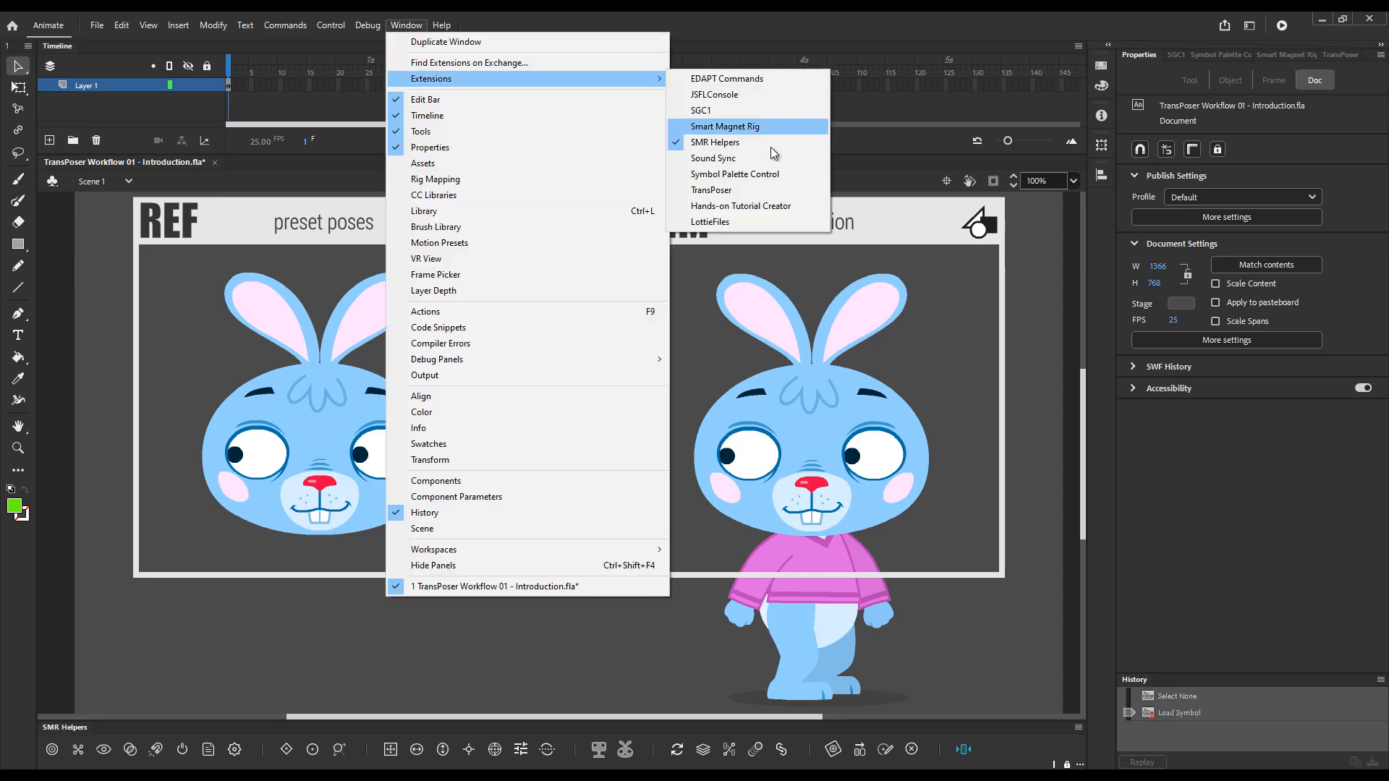
{"action": "left_click", "coordinate": [716, 190]}
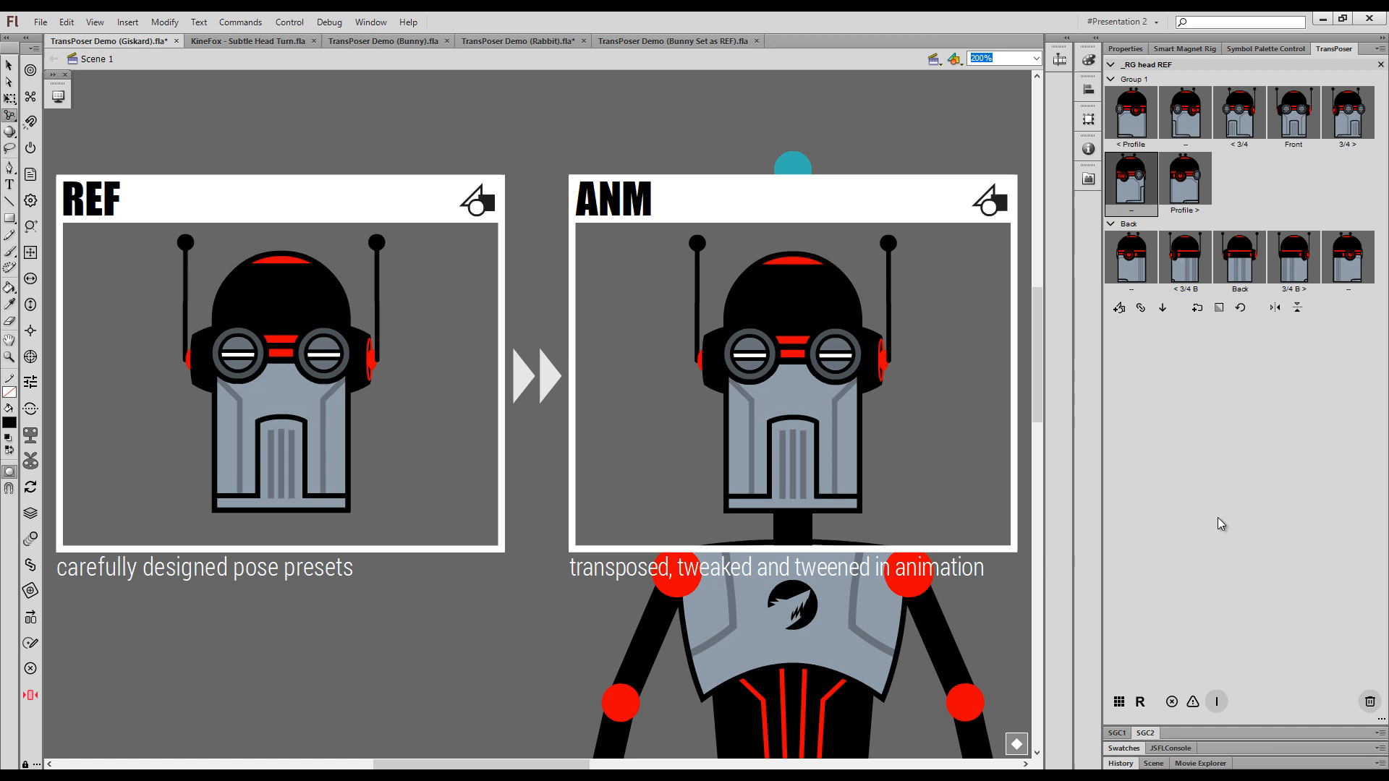
- Switch to the browser and look through the TransPoser workflow article on flash-powertools.com
{"action": "key", "text": "alt+Tab"}
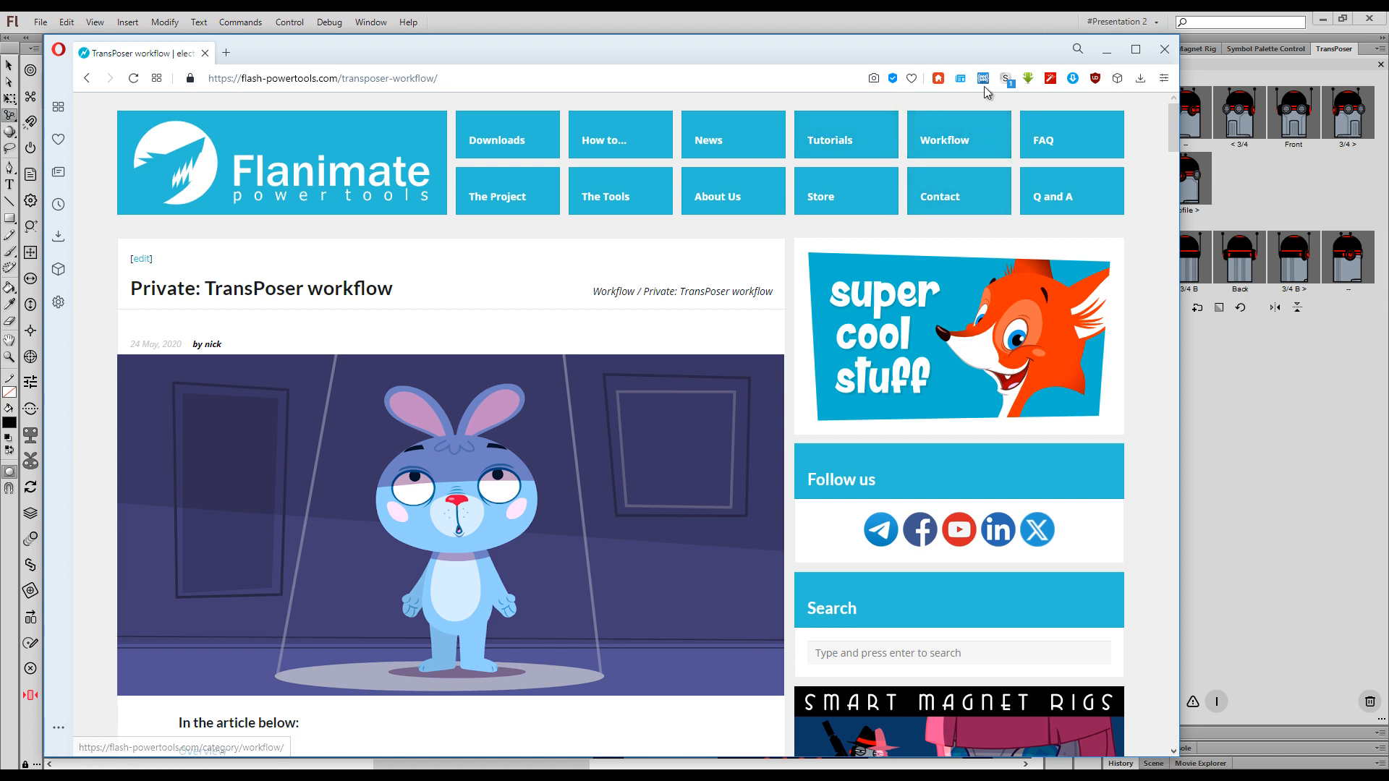
{"action": "left_click_drag", "start_coordinate": [1173, 129], "coordinate": [1158, 440]}
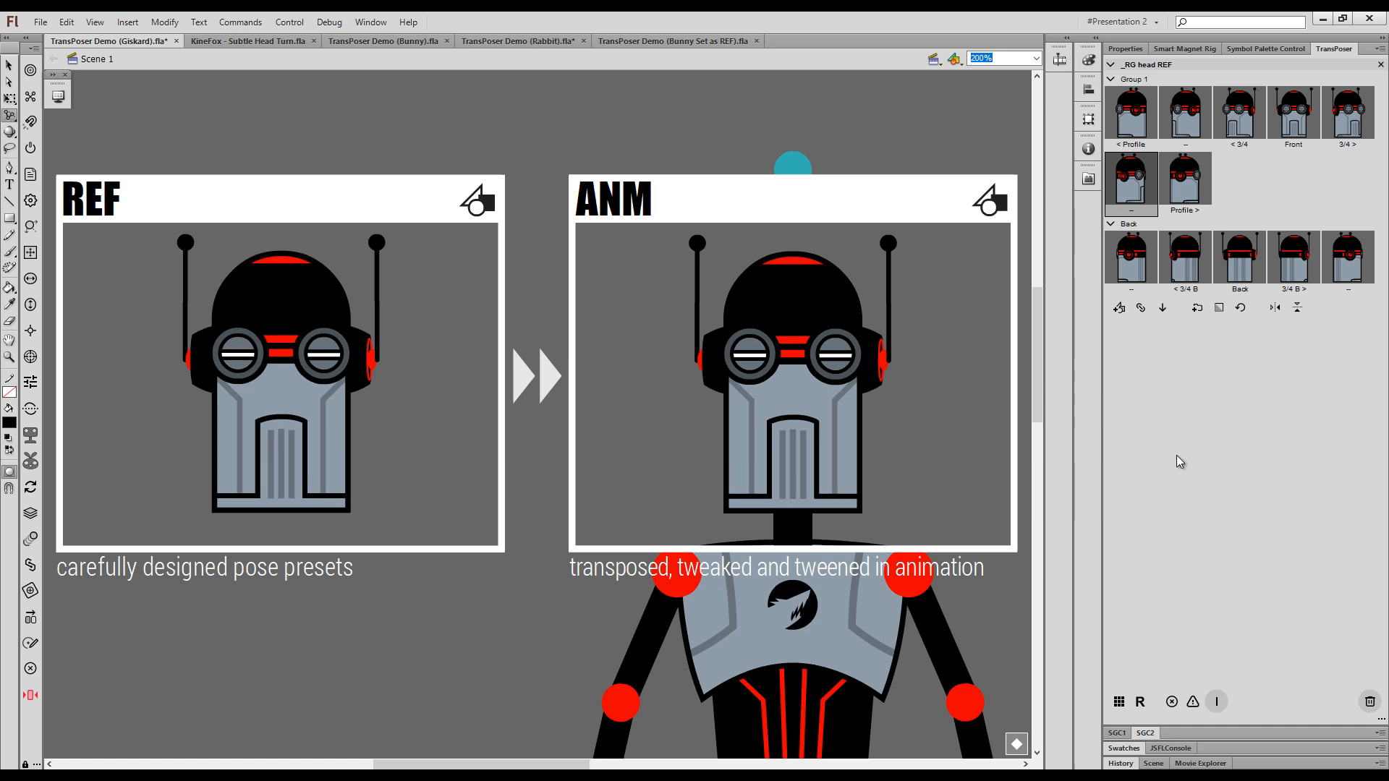
- Enter the robot head's REF symbol and examine how its preset poses are laid out across the timeline layers
{"action": "left_click", "coordinate": [315, 400]}
{"action": "double_click", "coordinate": [316, 400]}
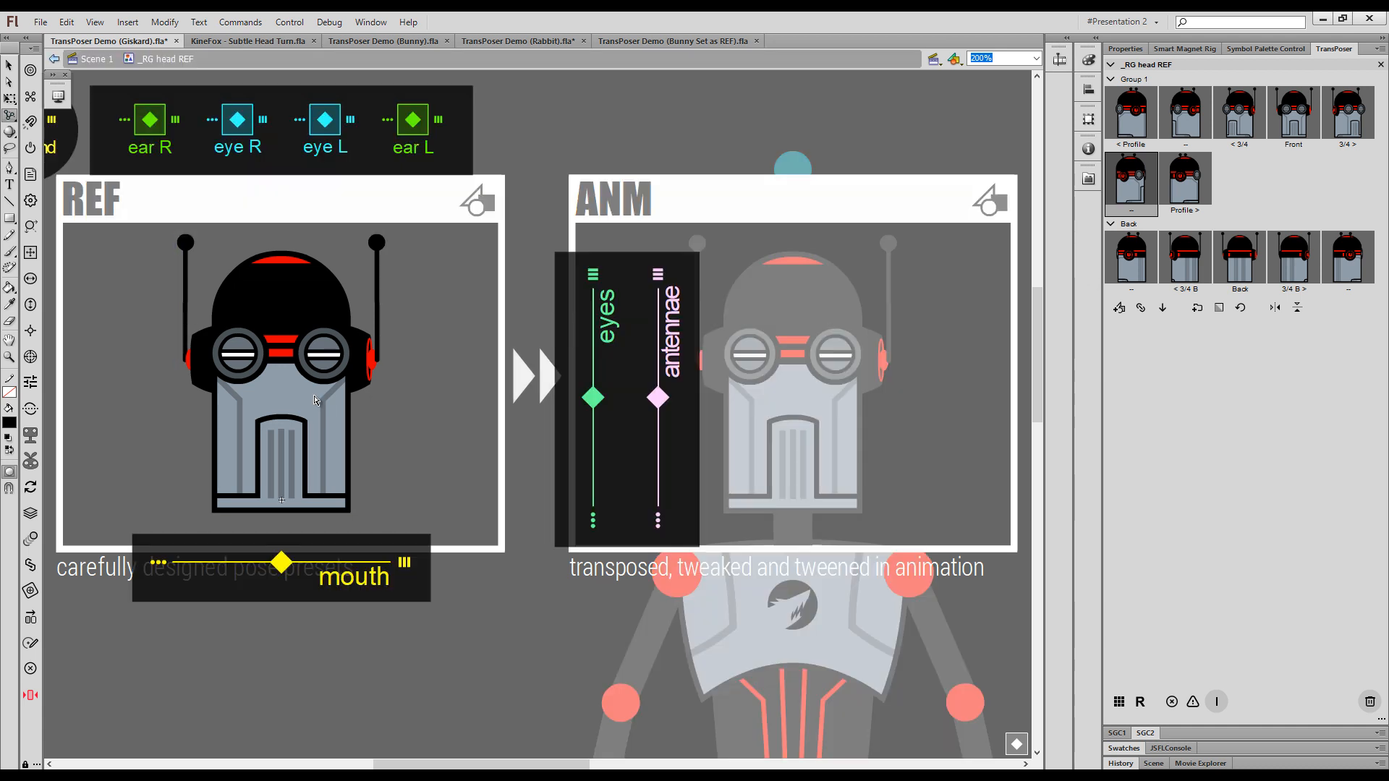
{"action": "left_click", "coordinate": [1067, 38]}
{"action": "left_click_drag", "start_coordinate": [722, 309], "coordinate": [546, 308]}
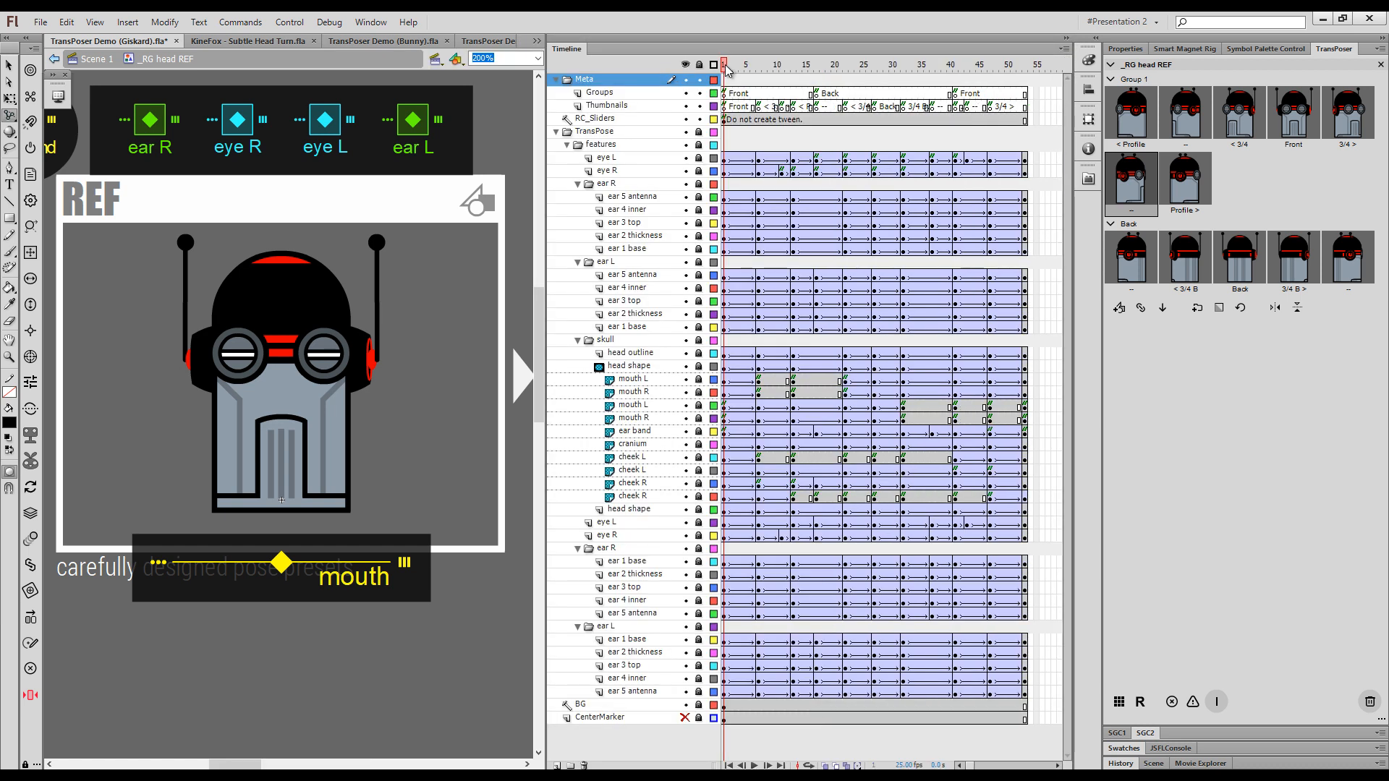
{"action": "mouse_move", "coordinate": [726, 69]}
{"action": "left_mouse_down"}
{"action": "mouse_move", "coordinate": [1025, 72]}
{"action": "mouse_move", "coordinate": [724, 71]}
{"action": "left_mouse_up"}
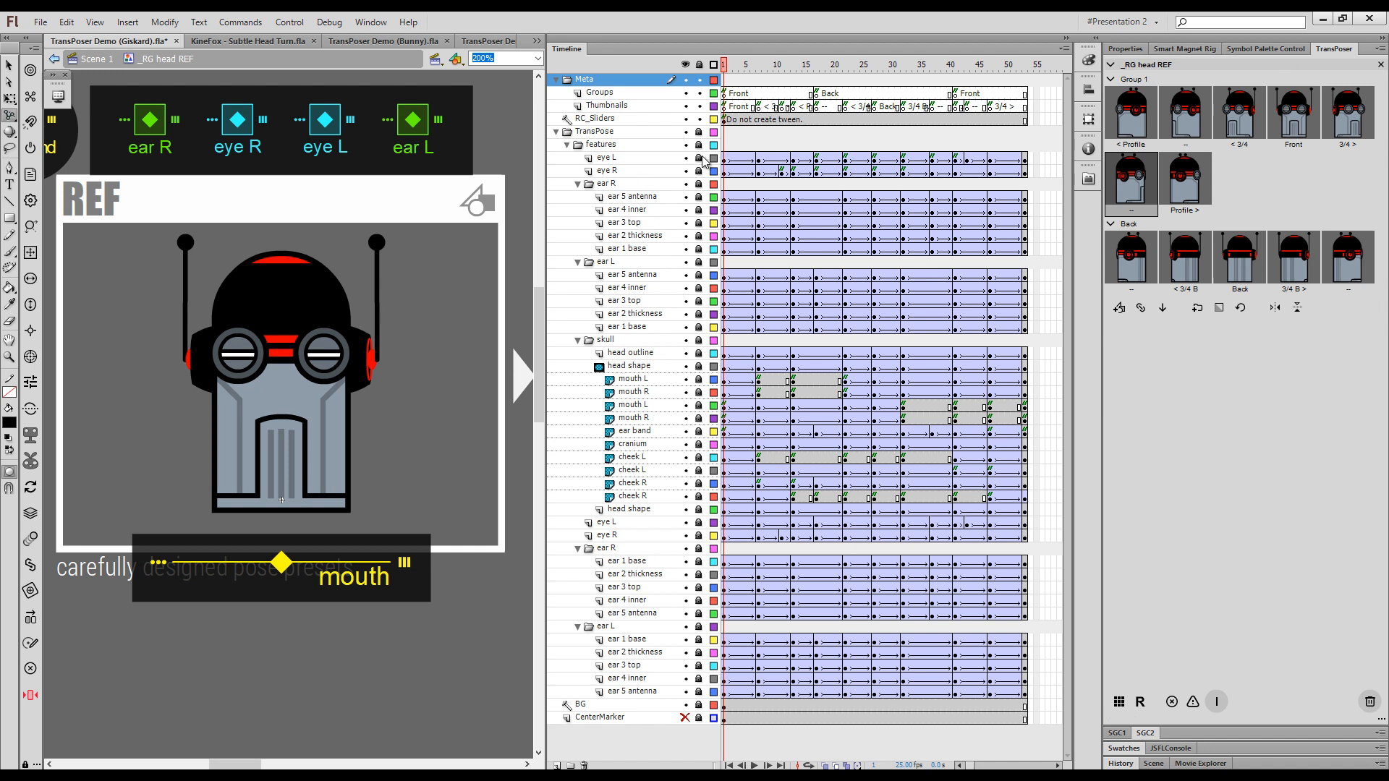
{"action": "left_click", "coordinate": [1068, 46]}
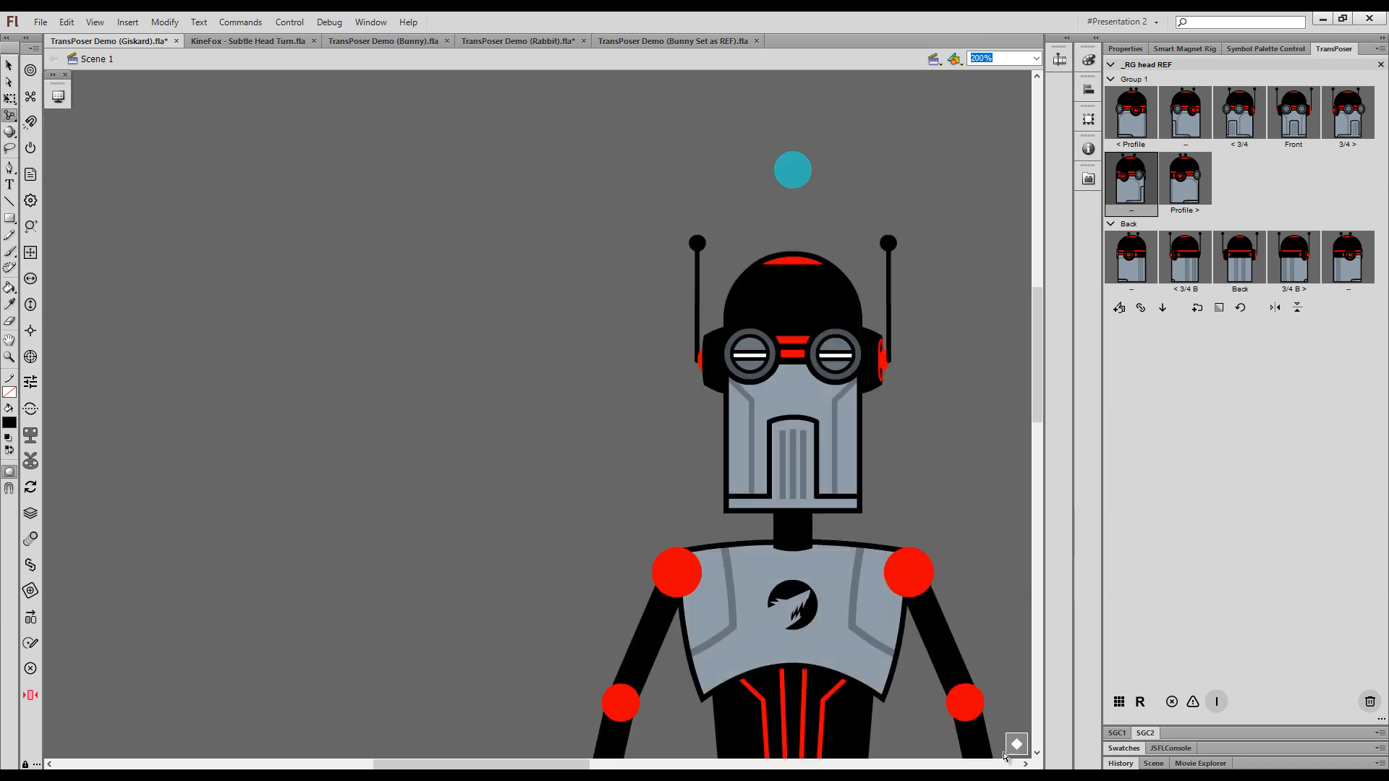
- Enter the robot figure symbol and its nested _RG head F ANM symbol for editing
{"action": "left_click_drag", "start_coordinate": [936, 476], "coordinate": [466, 459]}
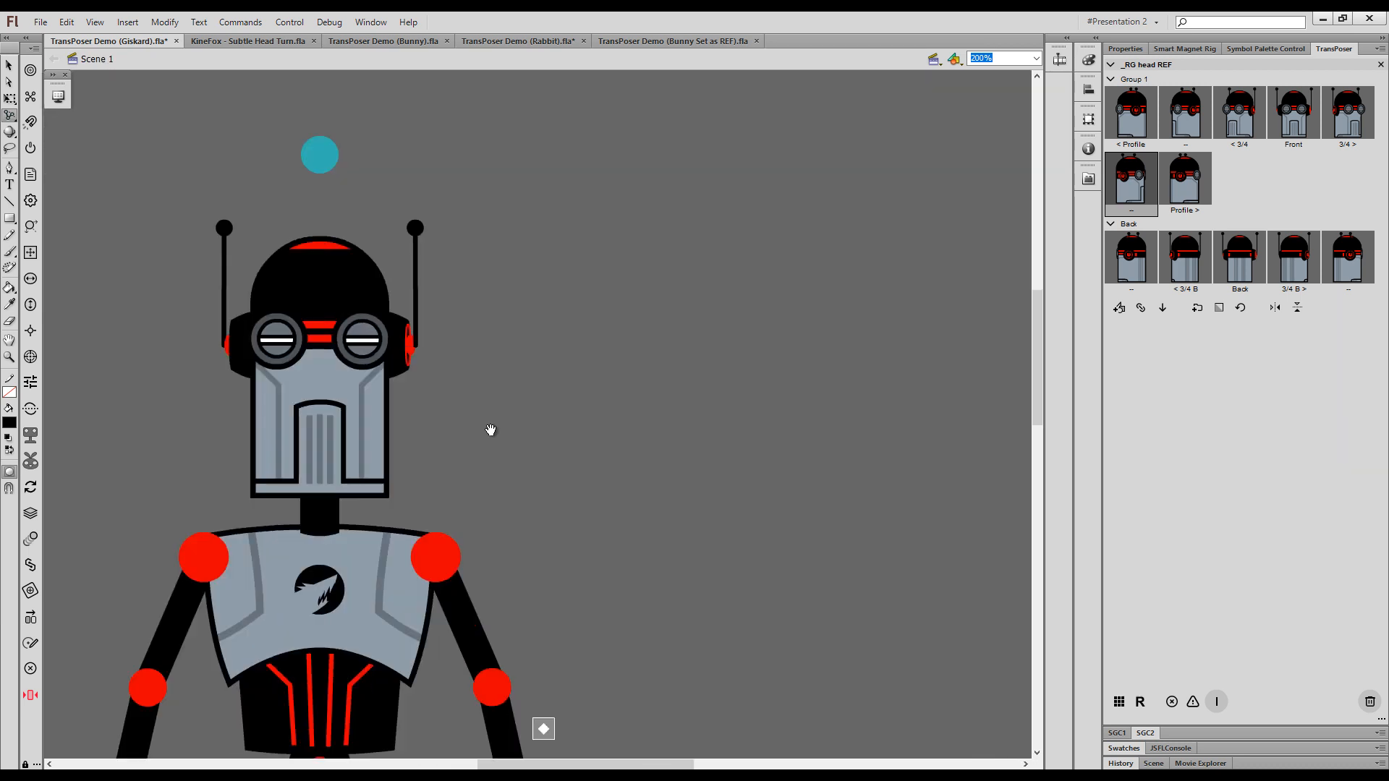
{"action": "left_click", "coordinate": [1125, 49]}
{"action": "key", "text": "v"}
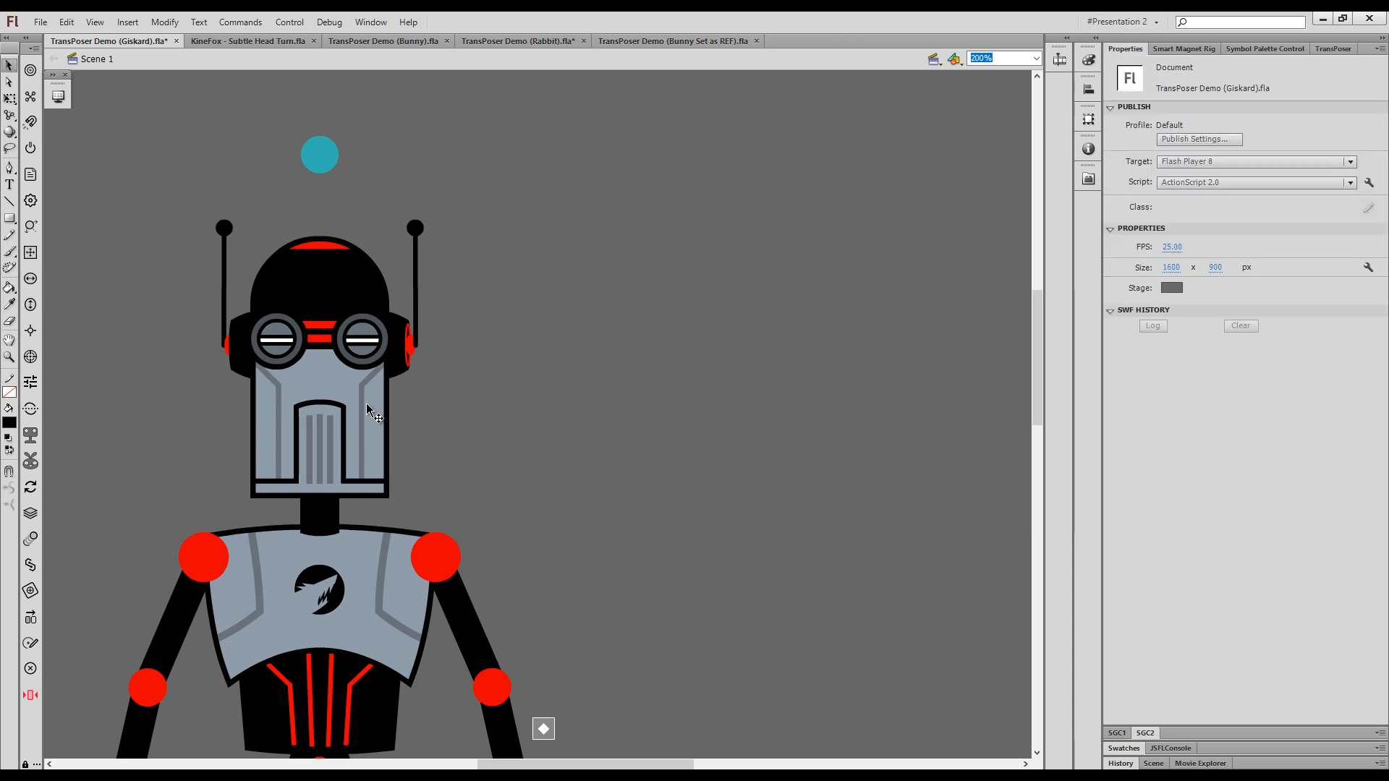
{"action": "left_click", "coordinate": [369, 410]}
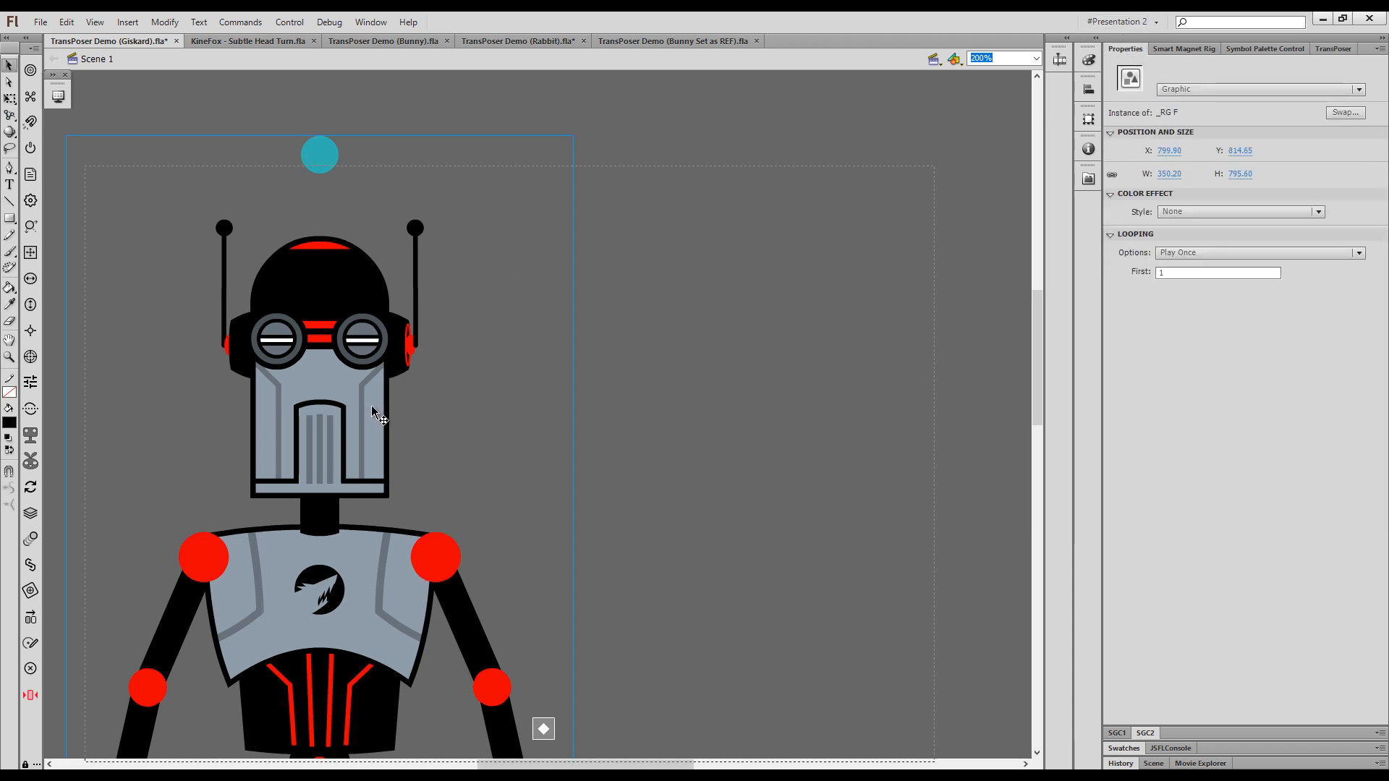
{"action": "double_click", "coordinate": [370, 412]}
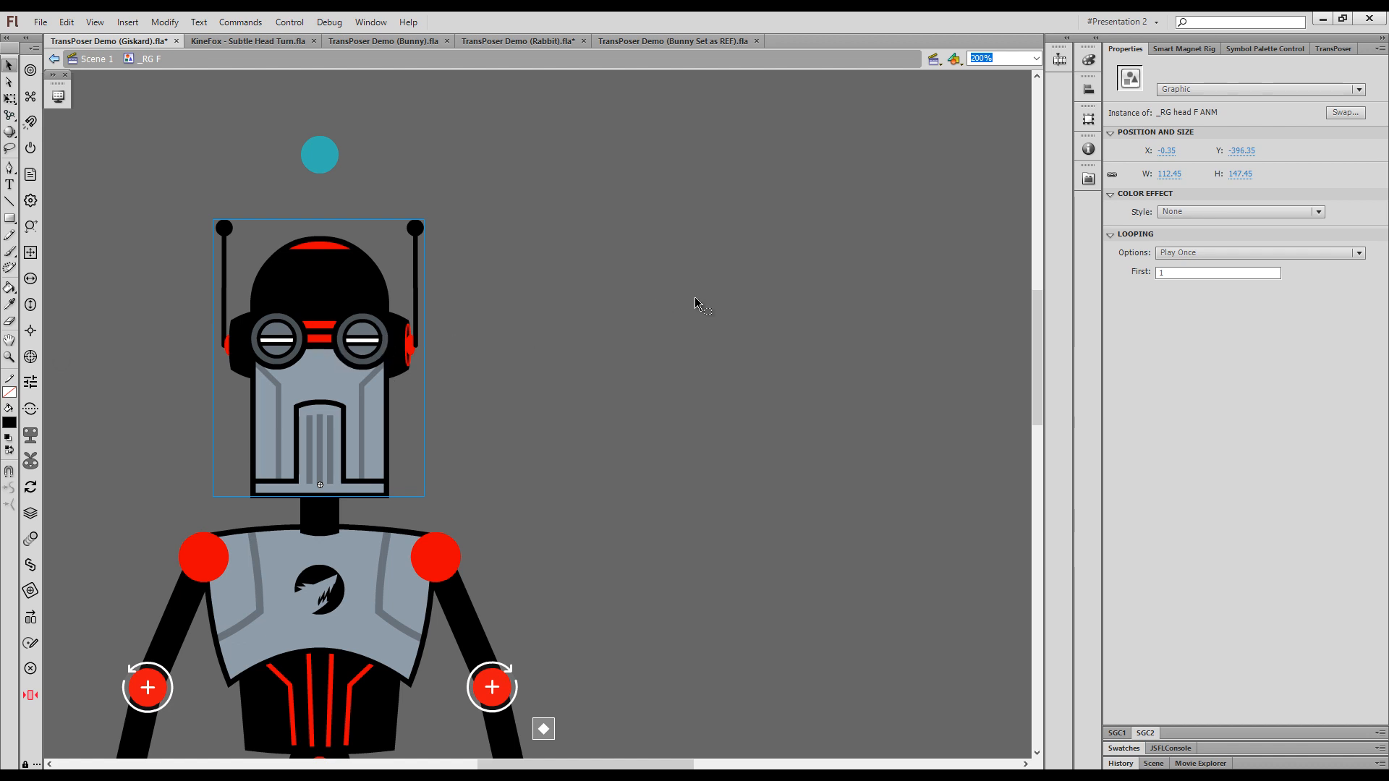
{"action": "double_click", "coordinate": [381, 423]}
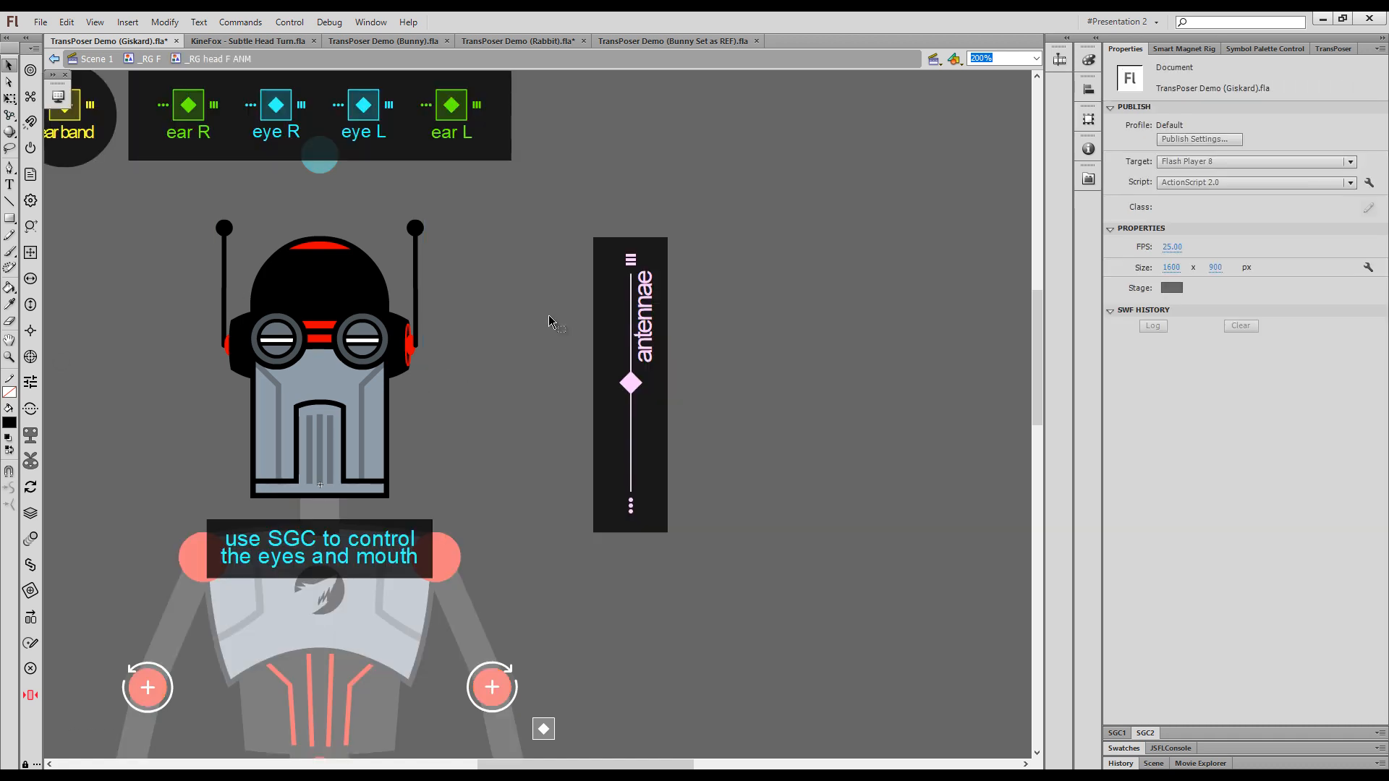
- With the head's timeline and the TransPoser presets shown, apply the < 3/4 pose at frame 7
{"action": "left_click", "coordinate": [1069, 40]}
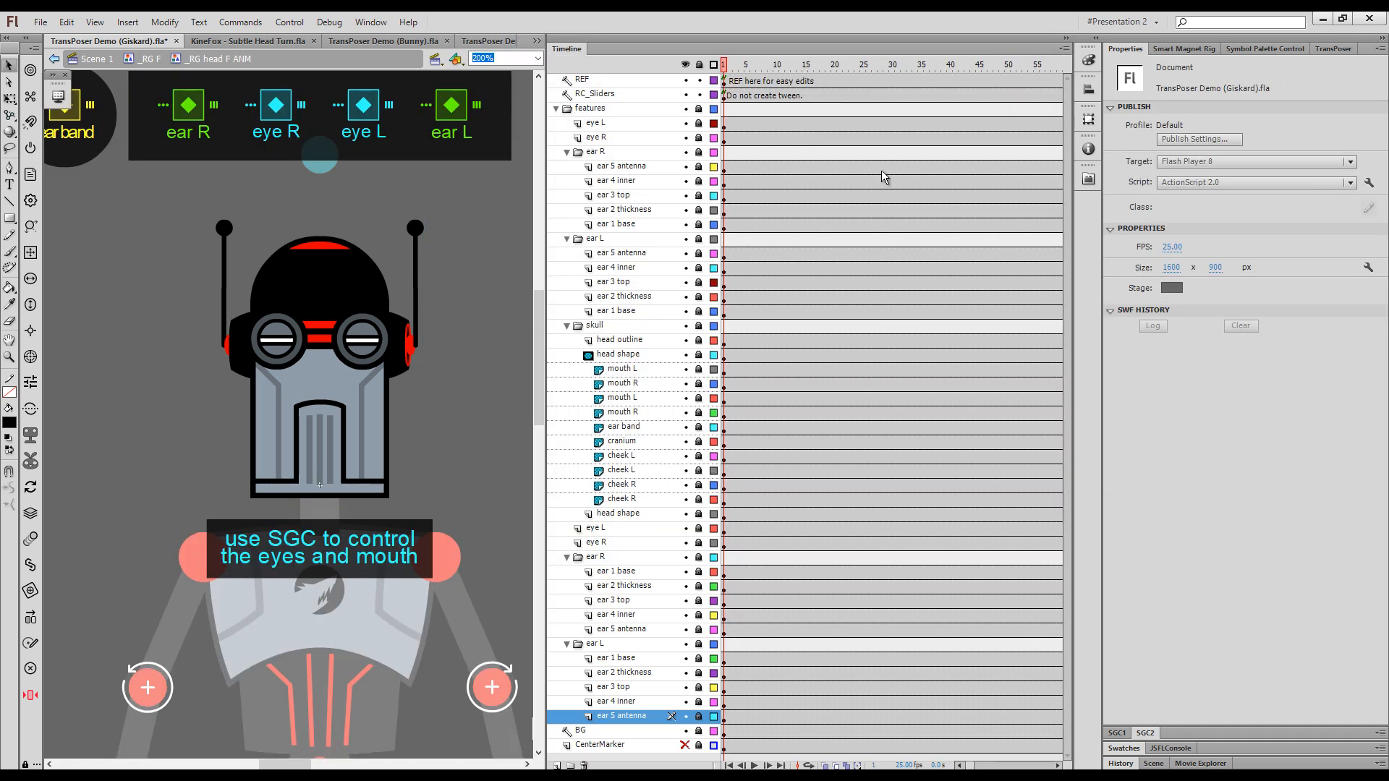
{"action": "left_click_drag", "start_coordinate": [510, 388], "coordinate": [535, 401]}
{"action": "left_click", "coordinate": [1333, 49]}
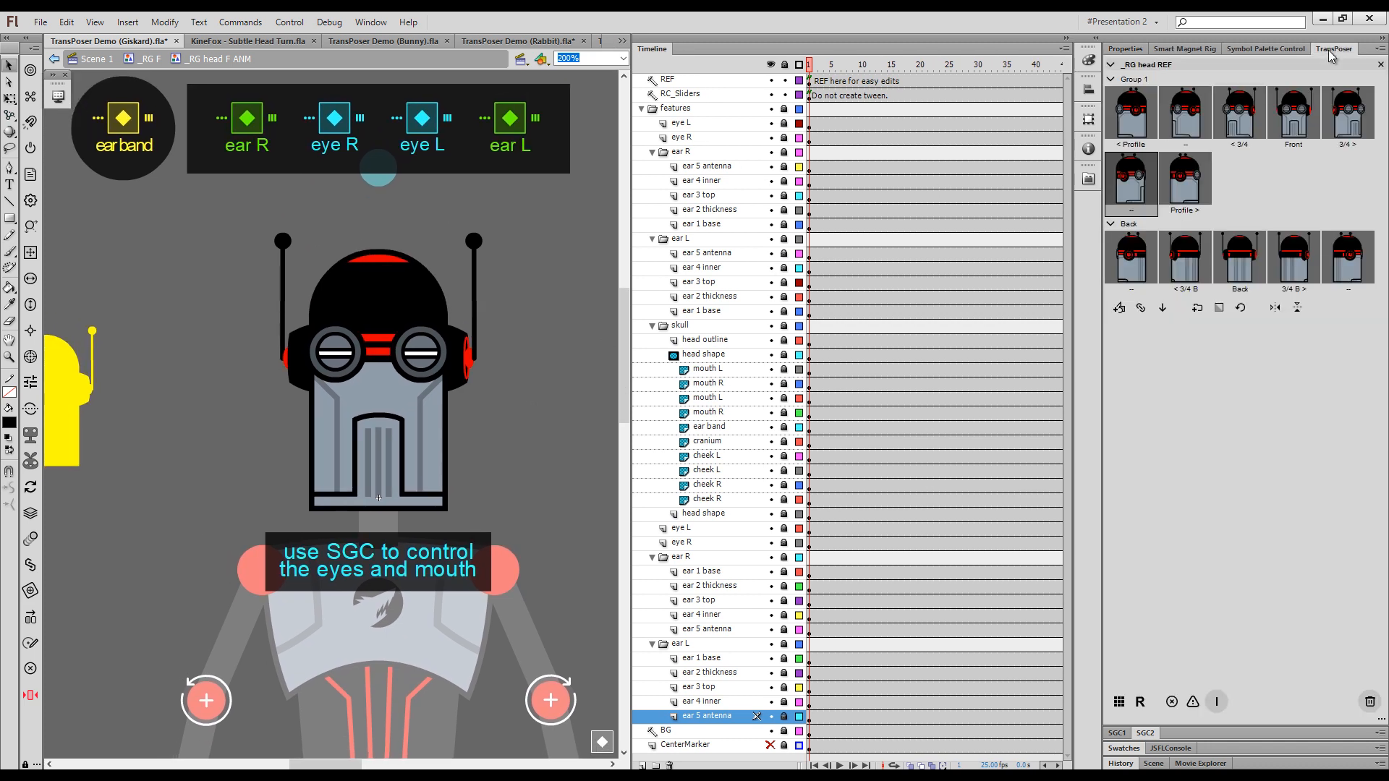
{"action": "left_click", "coordinate": [831, 66]}
{"action": "left_click_drag", "start_coordinate": [831, 66], "coordinate": [843, 67]}
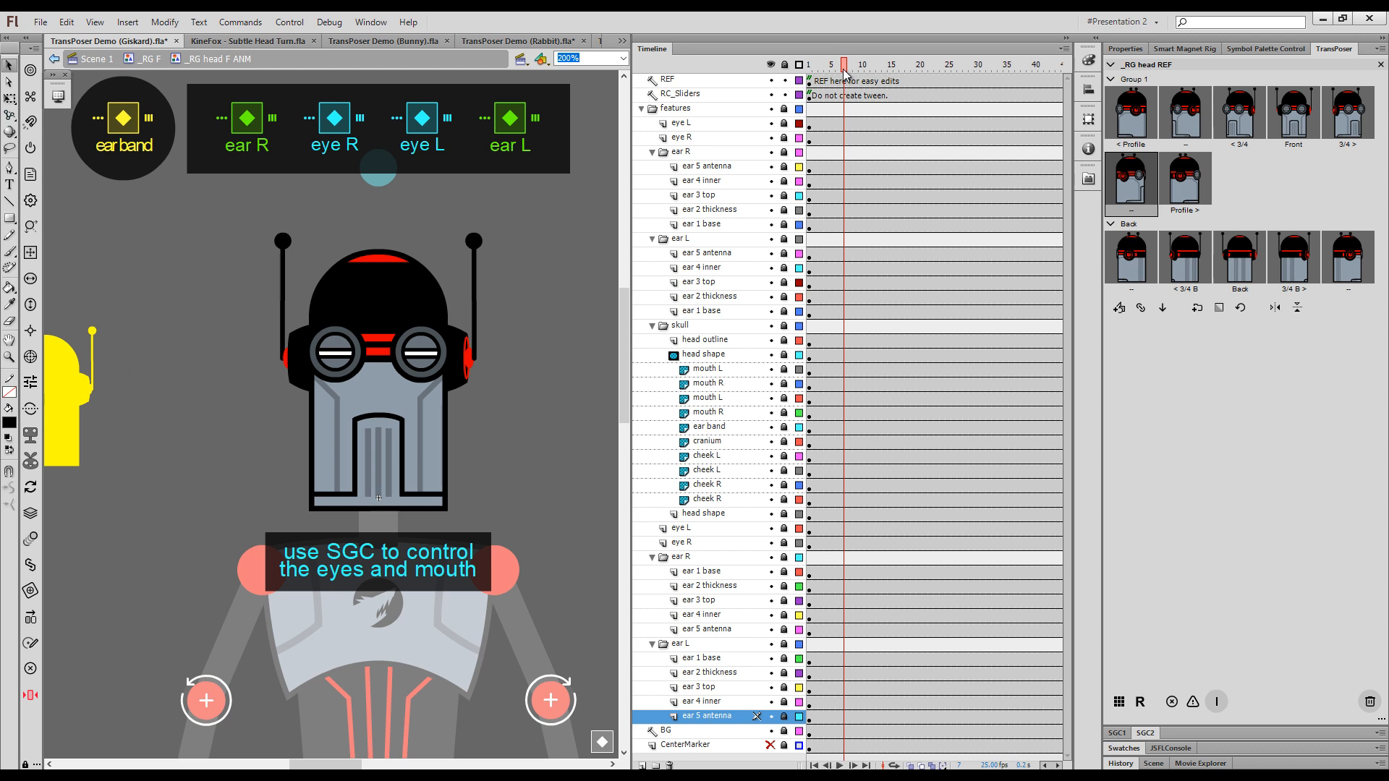
{"action": "left_click", "coordinate": [1247, 124]}
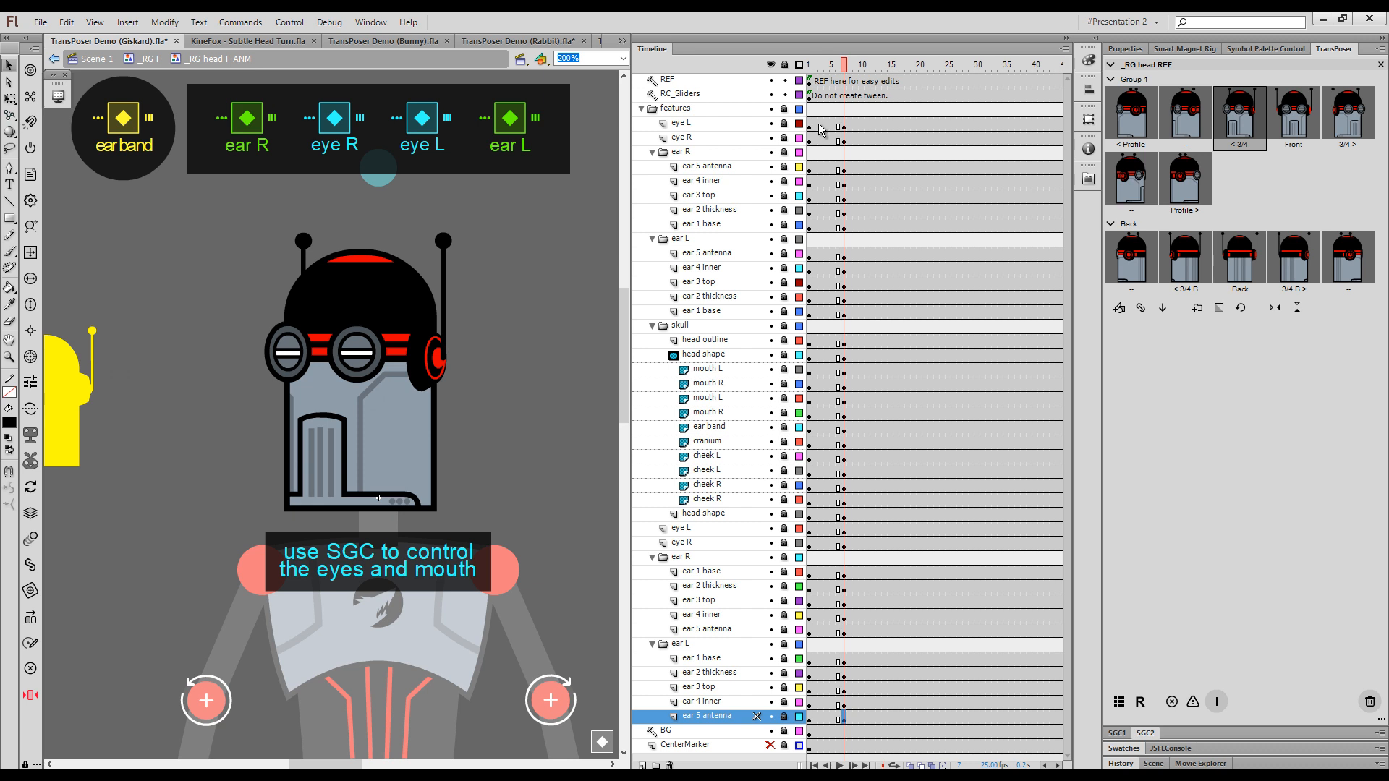
{"action": "left_click", "coordinate": [1145, 123]}
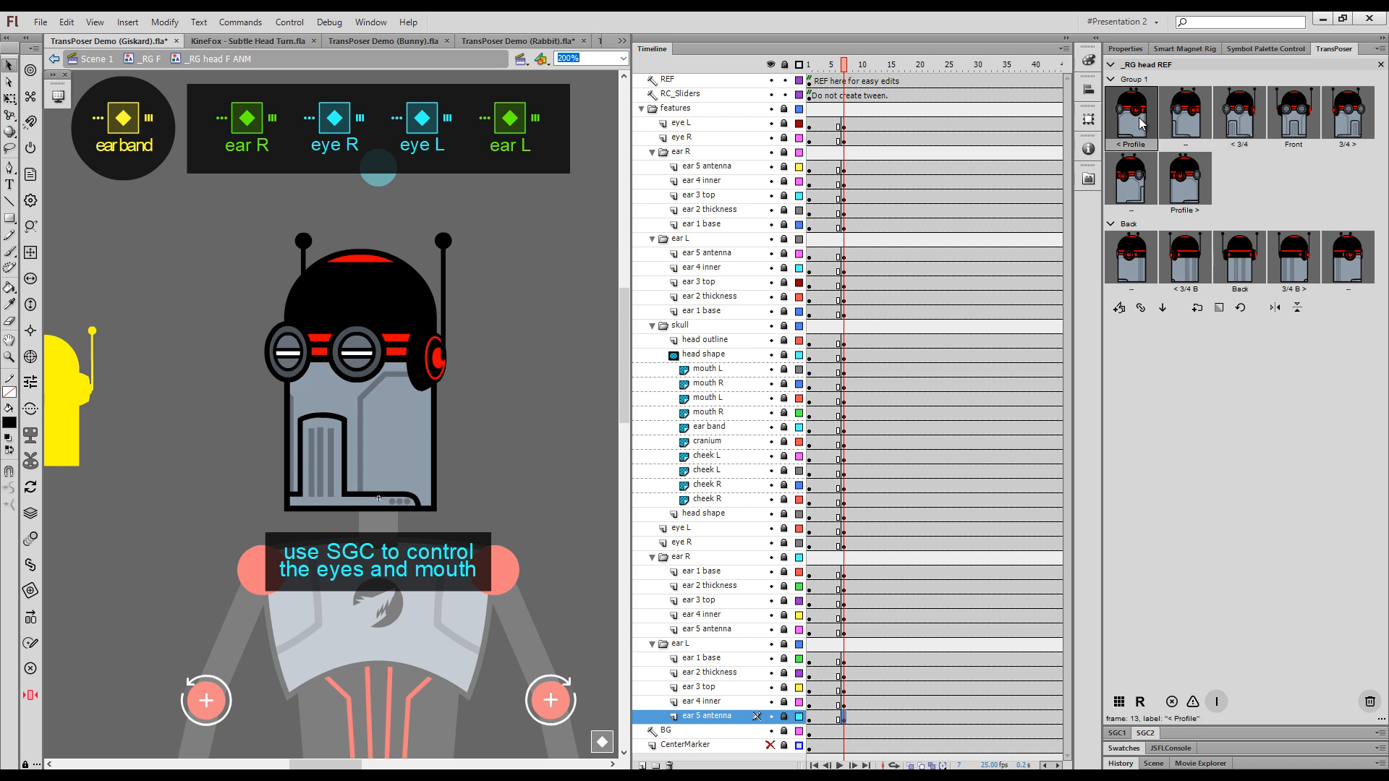
{"action": "left_click", "coordinate": [1242, 123]}
{"action": "left_click", "coordinate": [1290, 269]}
{"action": "left_click", "coordinate": [1242, 123]}
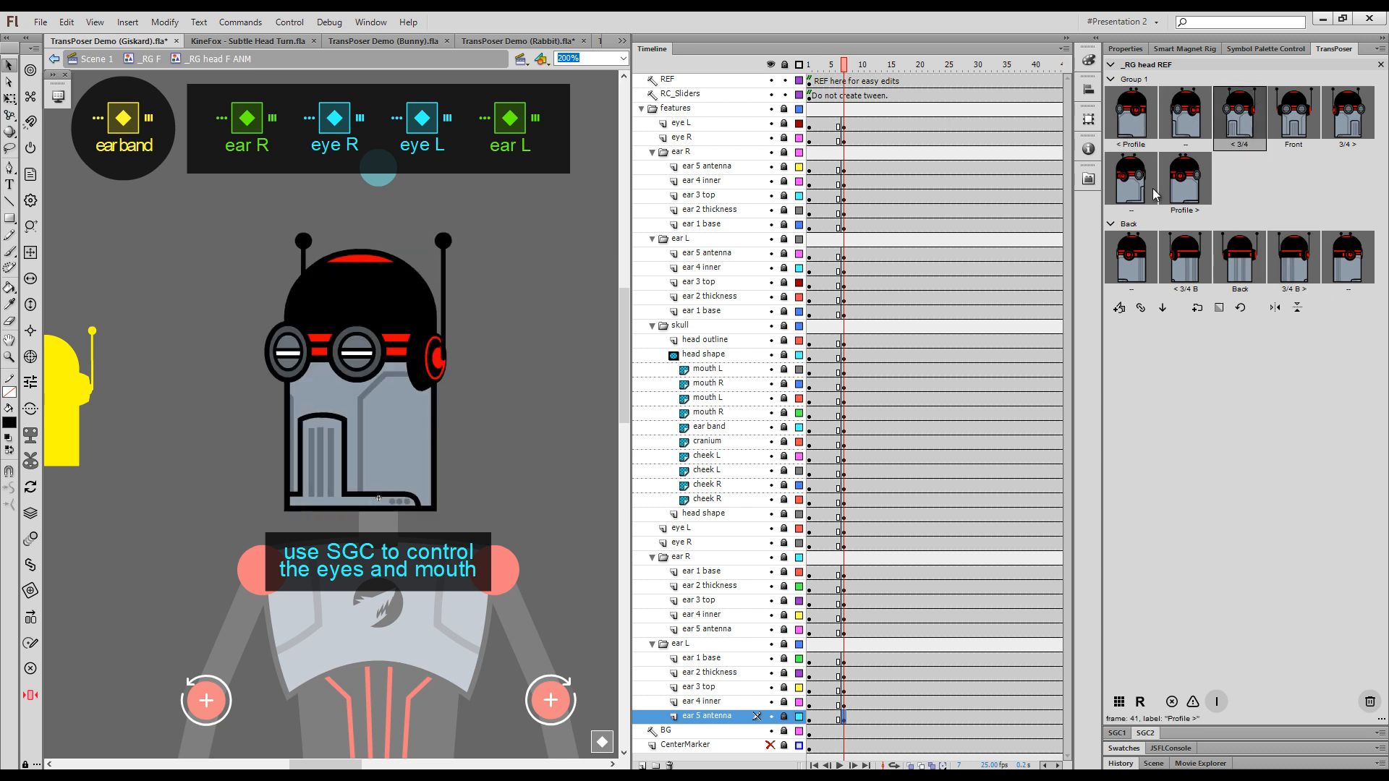
- Create classic tweens on all head layers between frame 1 and the < 3/4 pose, and scrub through the turn
{"action": "left_click_drag", "start_coordinate": [822, 127], "coordinate": [822, 705]}
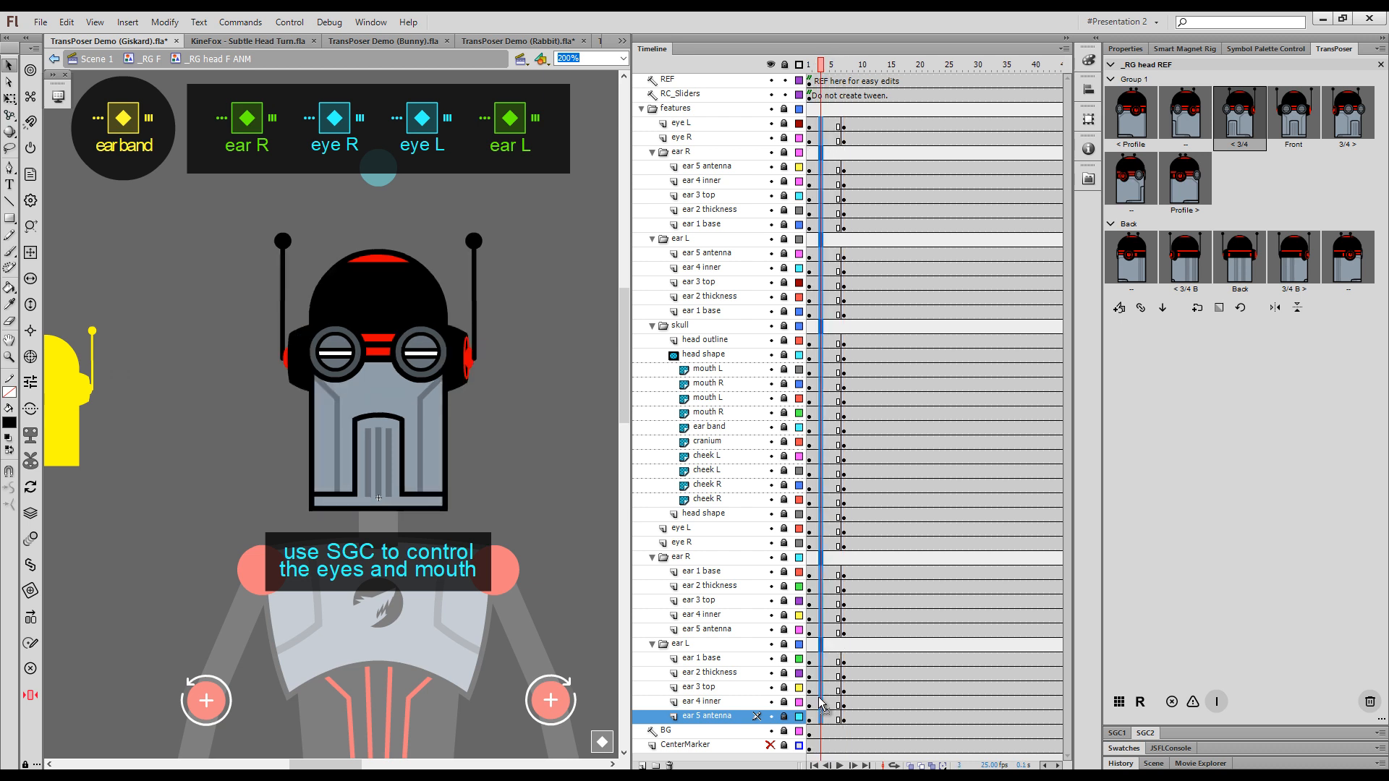
{"action": "key", "text": "ctrl+alt+t"}
{"action": "left_click_drag", "start_coordinate": [831, 66], "coordinate": [844, 78]}
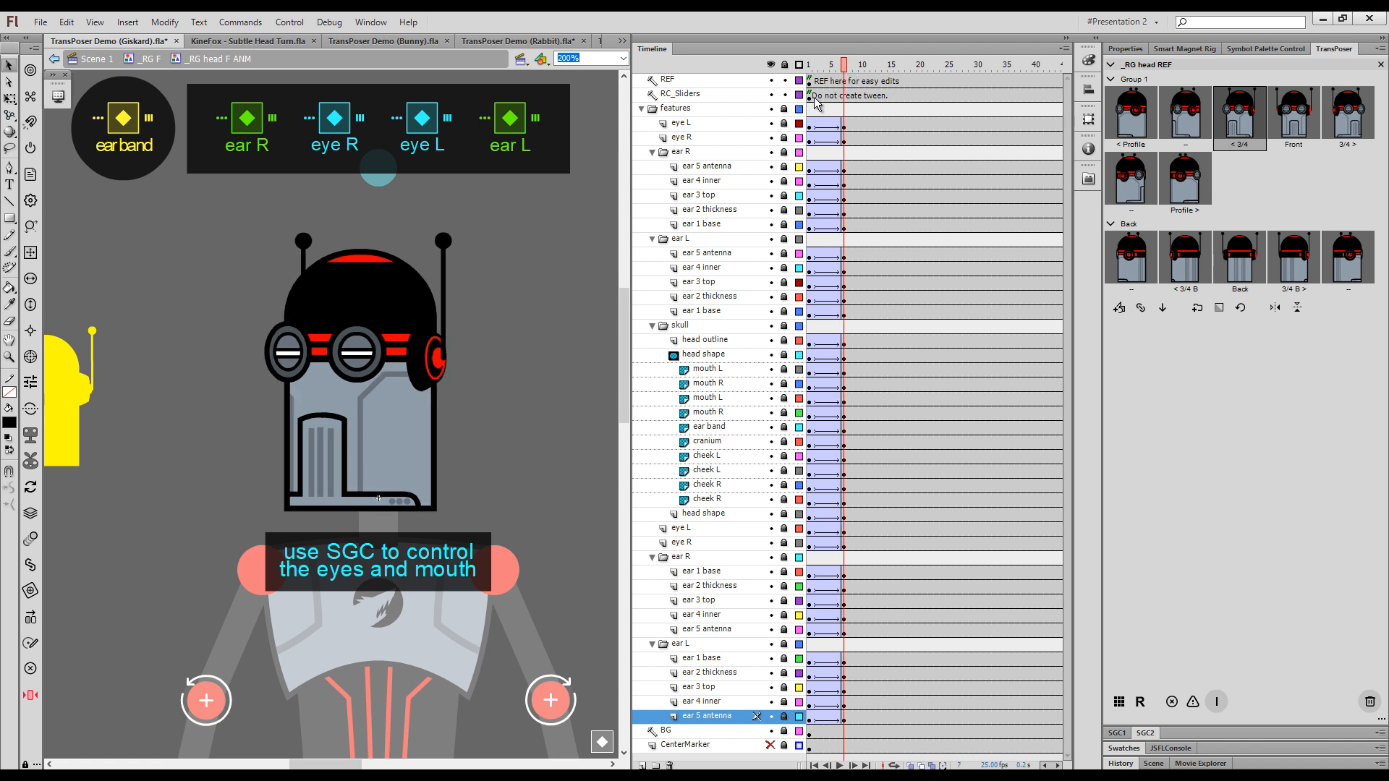
{"action": "left_click", "coordinate": [831, 71]}
{"action": "left_click_drag", "start_coordinate": [830, 72], "coordinate": [820, 76]}
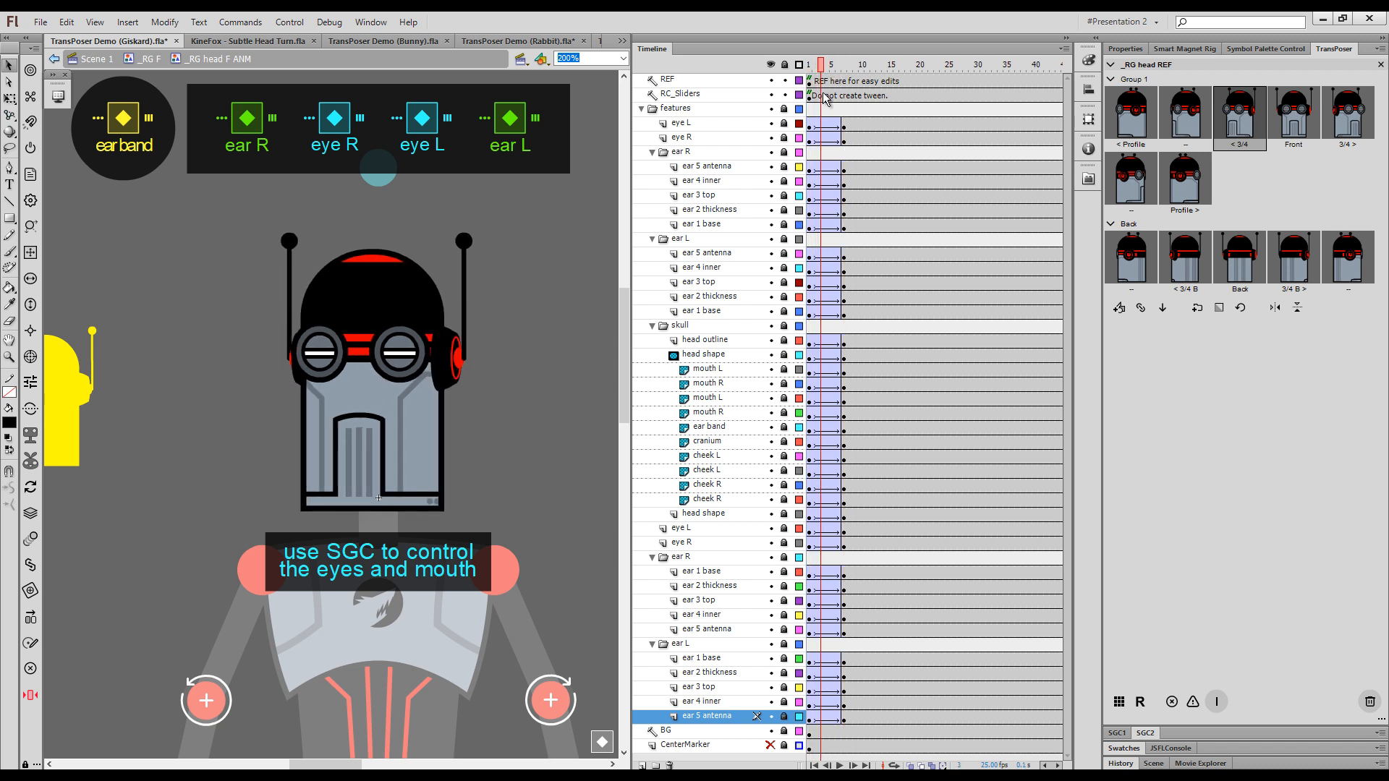
- Keyframe the in-between pose at frame 3 on all head layers, remove the tween after it and insert five frames before it
{"action": "left_click", "coordinate": [821, 109]}
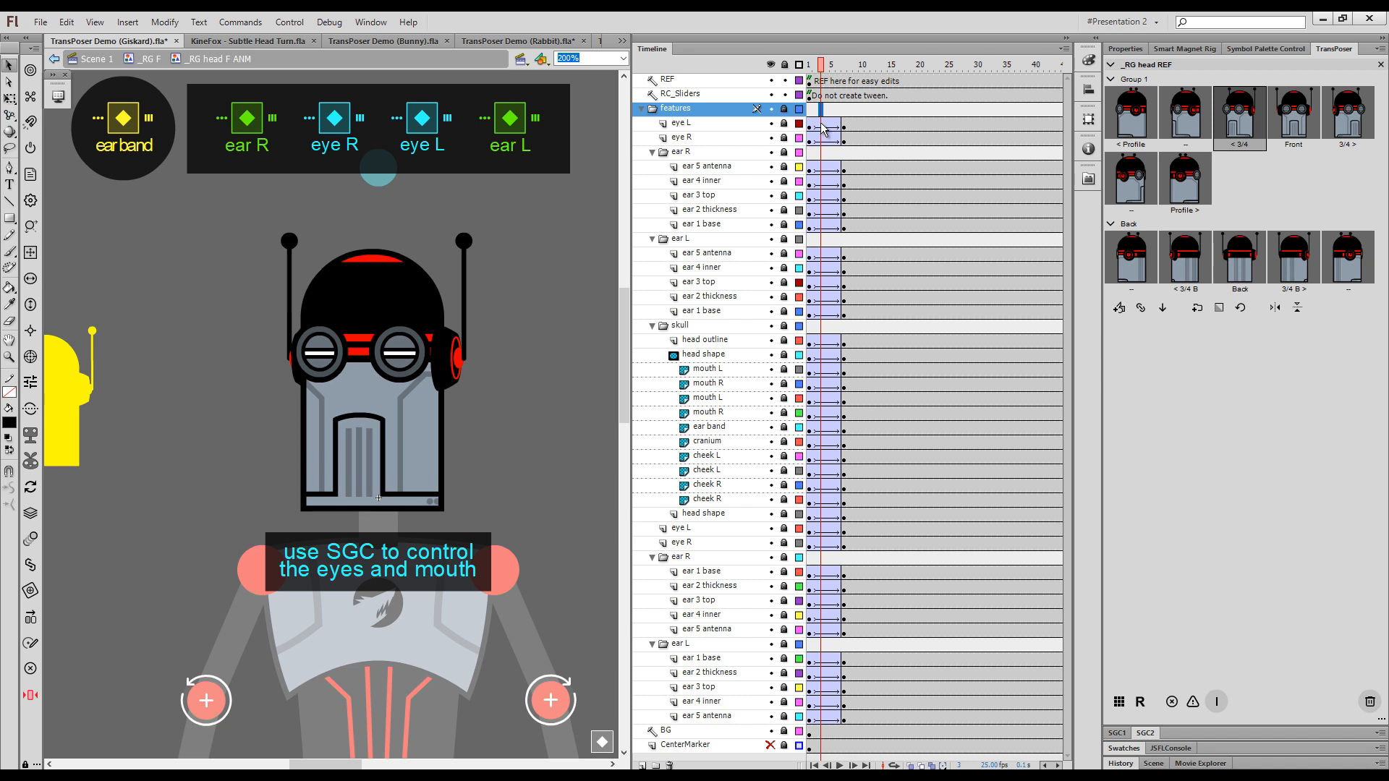
{"action": "key", "text": "F6"}
{"action": "key", "text": "F4"}
{"action": "left_click", "coordinate": [816, 67]}
{"action": "key", "text": "F5"}
{"action": "key", "text": "F5"}
{"action": "key", "text": "F5"}
{"action": "key", "text": "F5"}
{"action": "key", "text": "F5"}
- Apply the Front pose at frame 12, the 3/4 > pose at frame 17 and the preset just before Profile > at frame 22
{"action": "left_click_drag", "start_coordinate": [841, 66], "coordinate": [874, 76]}
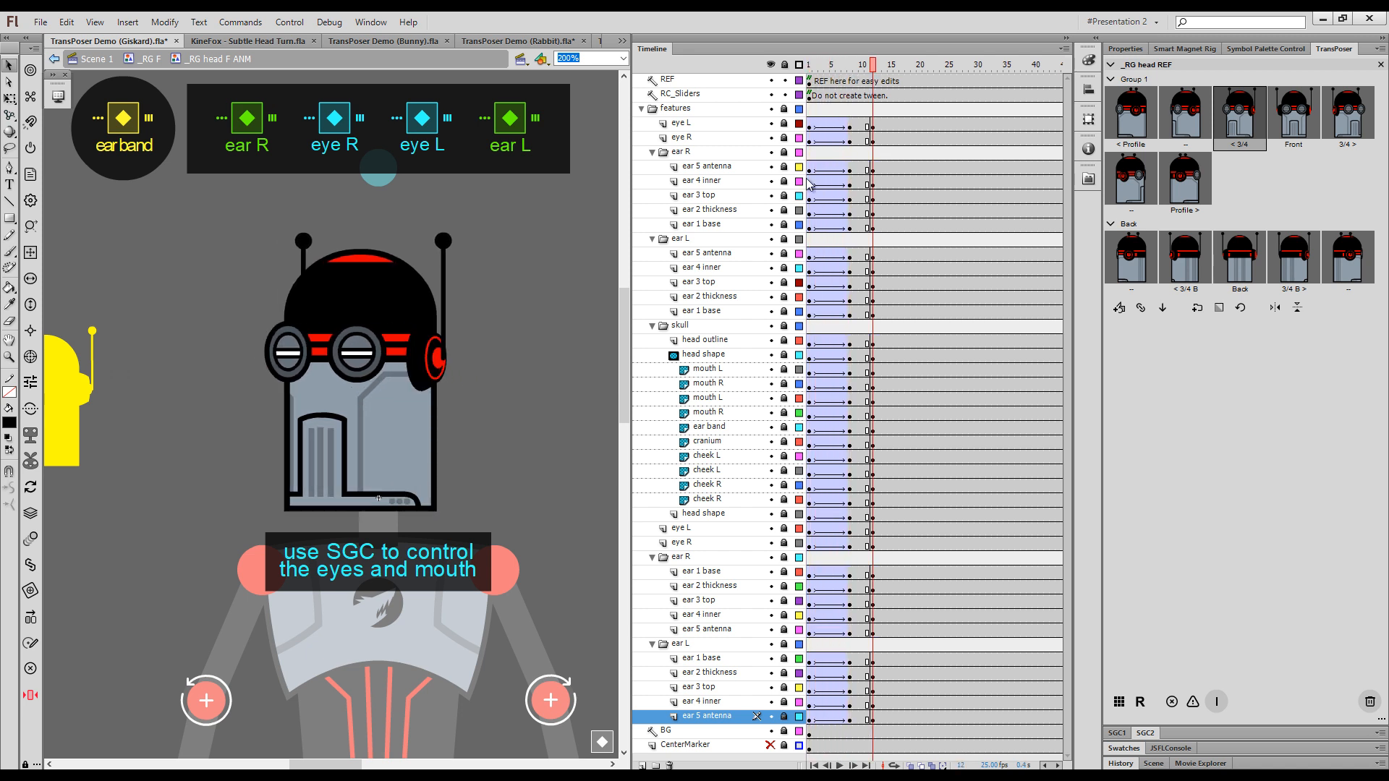
{"action": "left_click", "coordinate": [1295, 134]}
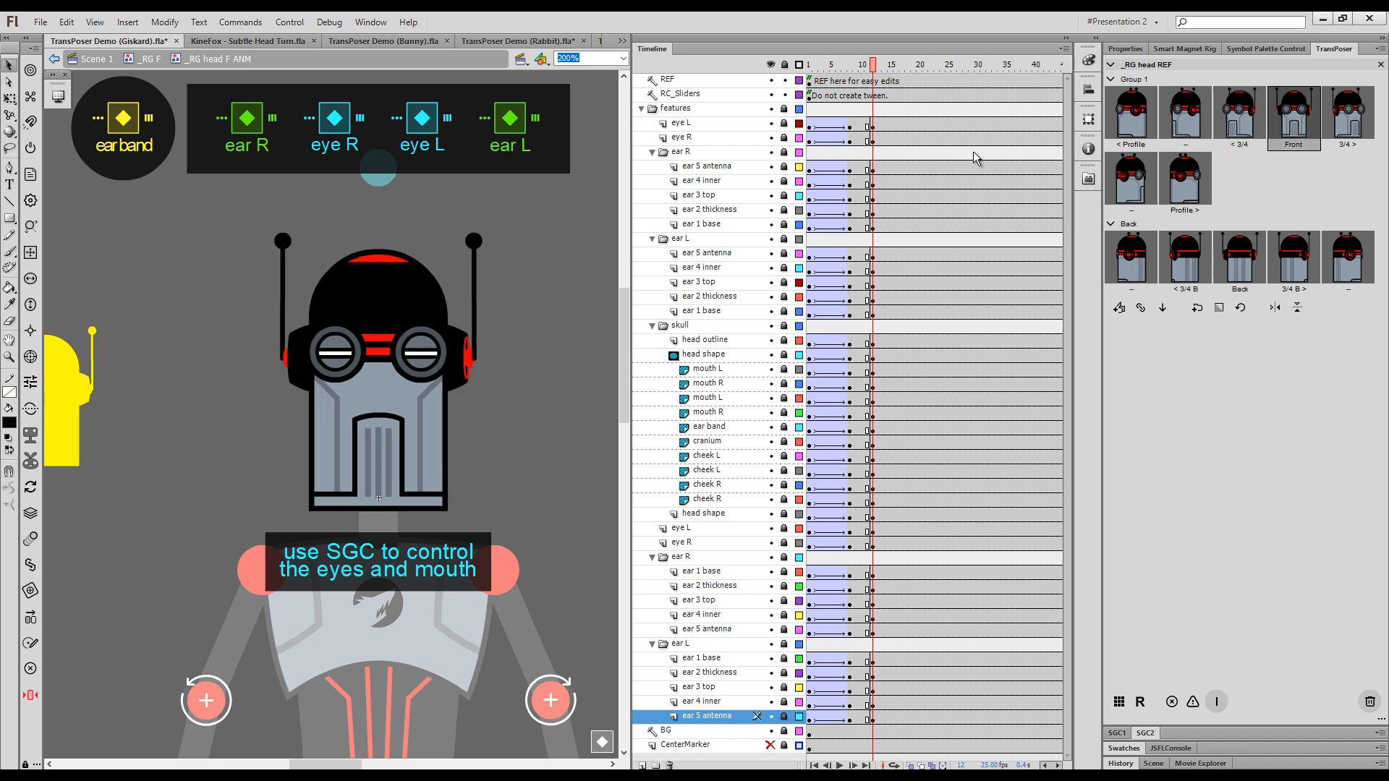
{"action": "left_click_drag", "start_coordinate": [882, 75], "coordinate": [903, 72]}
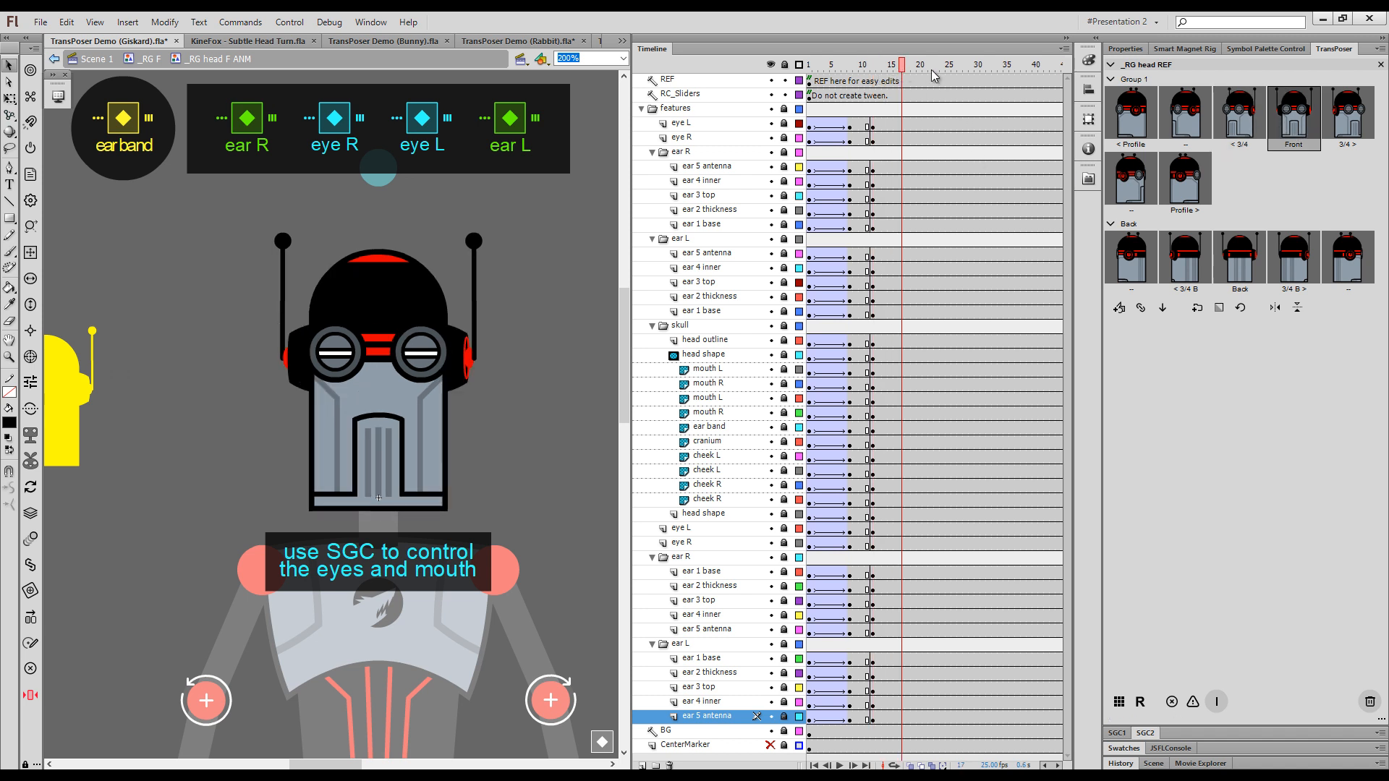
{"action": "left_click", "coordinate": [1326, 123]}
{"action": "left_click_drag", "start_coordinate": [911, 74], "coordinate": [931, 75]}
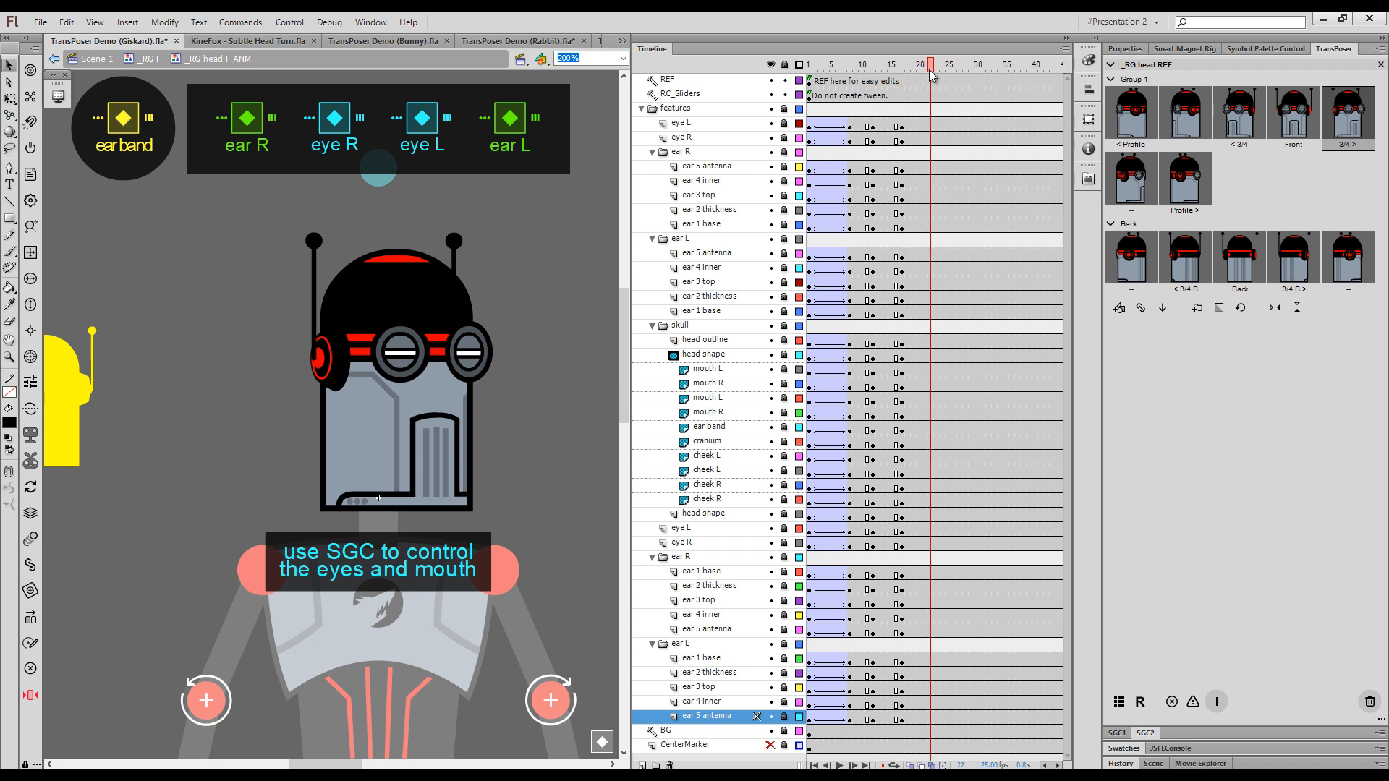
{"action": "left_click", "coordinate": [1146, 186]}
- Tween the remaining head poses on all layers and insert one frame so the Front pose falls on frame 13
{"action": "left_click_drag", "start_coordinate": [860, 136], "coordinate": [909, 695]}
{"action": "key", "text": "F5"}
{"action": "left_click_drag", "start_coordinate": [861, 73], "coordinate": [878, 102]}
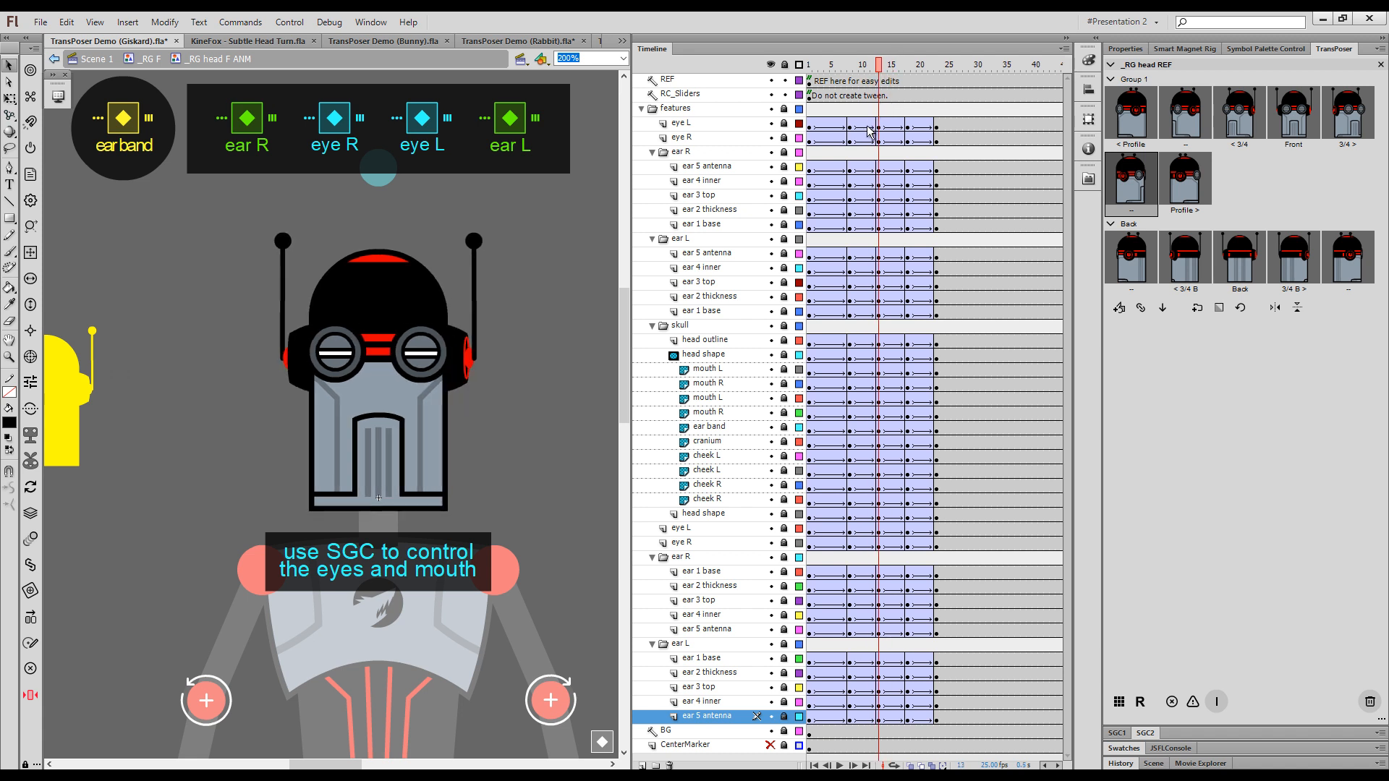
- Adjust the robot's ear with the ear L slider at frame 13 and scrub back to frame 8
{"action": "key", "text": "m"}
{"action": "left_click", "coordinate": [506, 131]}
{"action": "left_click_drag", "start_coordinate": [884, 74], "coordinate": [857, 85]}
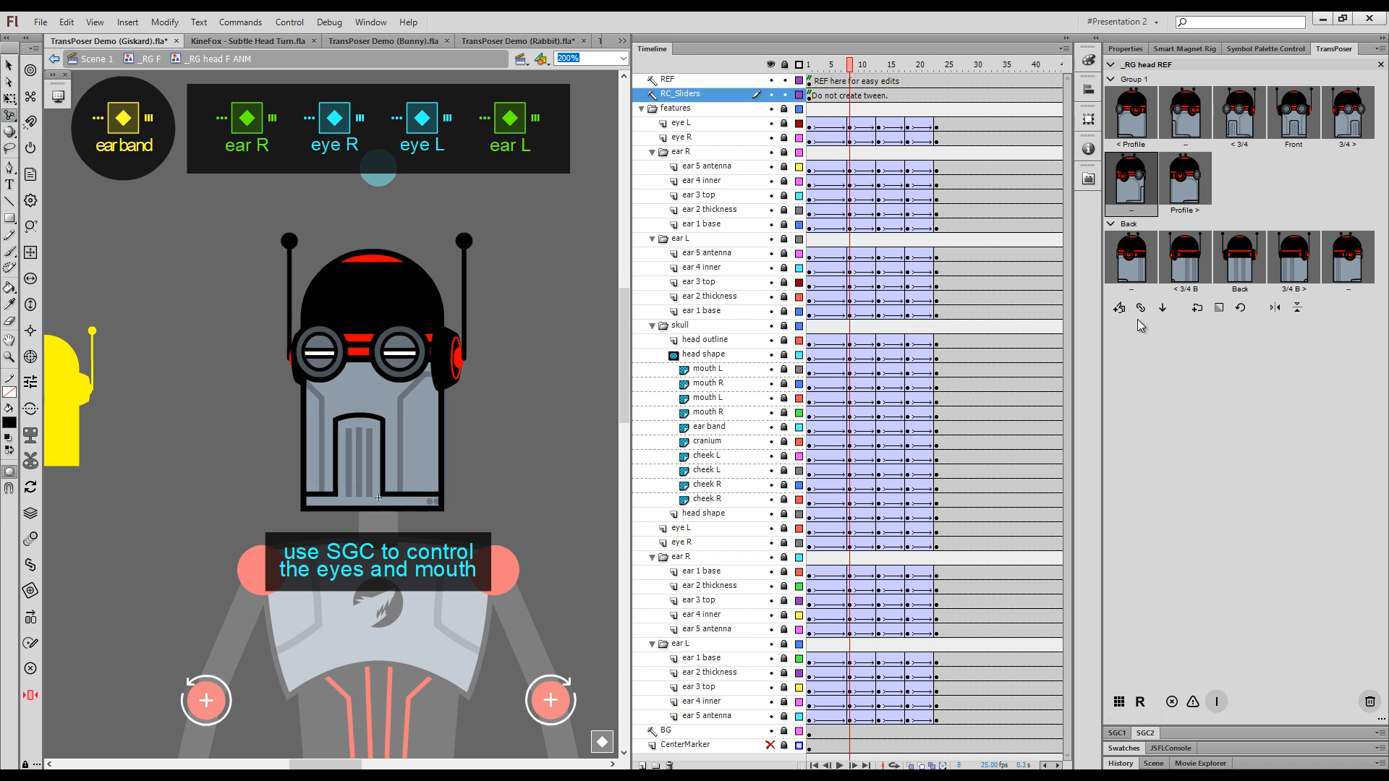
- At frame 13, set the mouth to graphic 10 and the eyes to graphic 10, and scrub ahead to frame 18
{"action": "left_click", "coordinate": [1117, 733]}
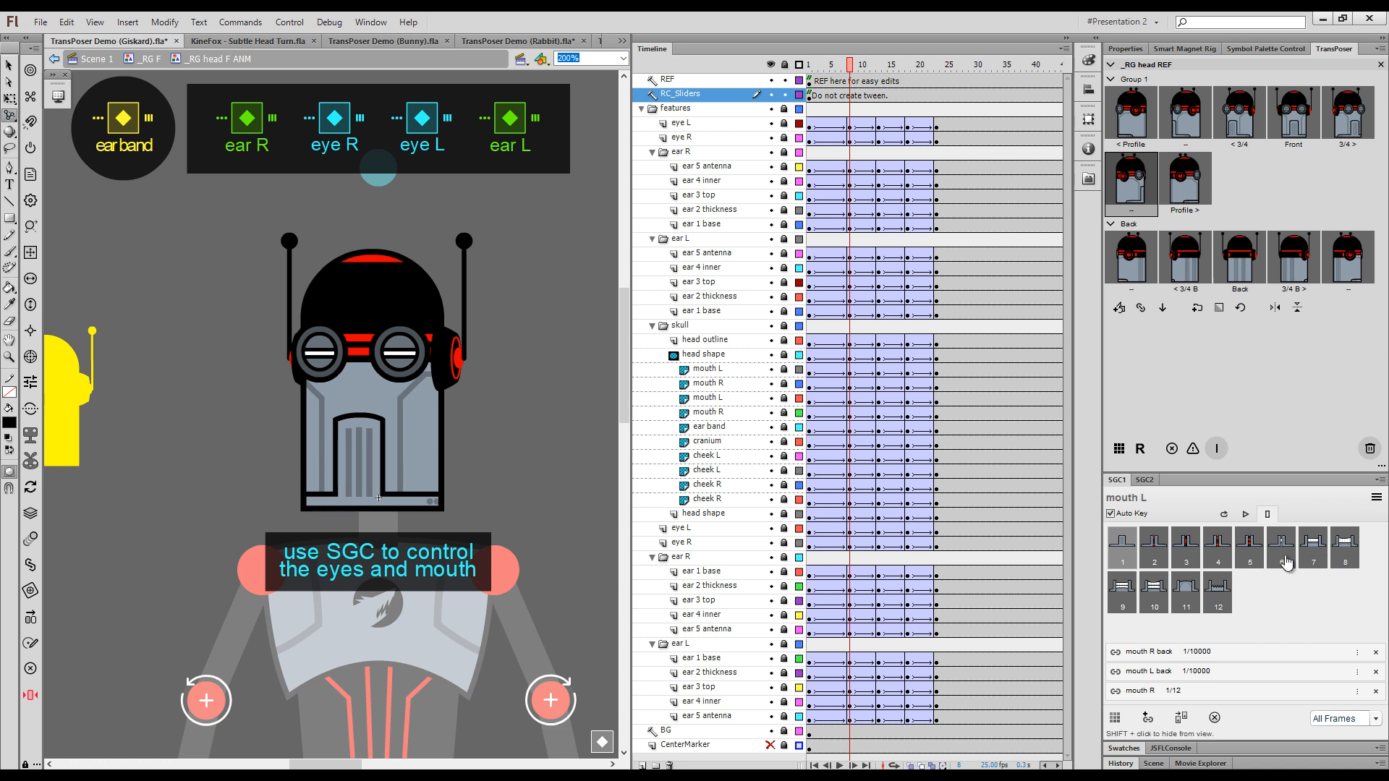
{"action": "left_click_drag", "start_coordinate": [863, 69], "coordinate": [879, 67]}
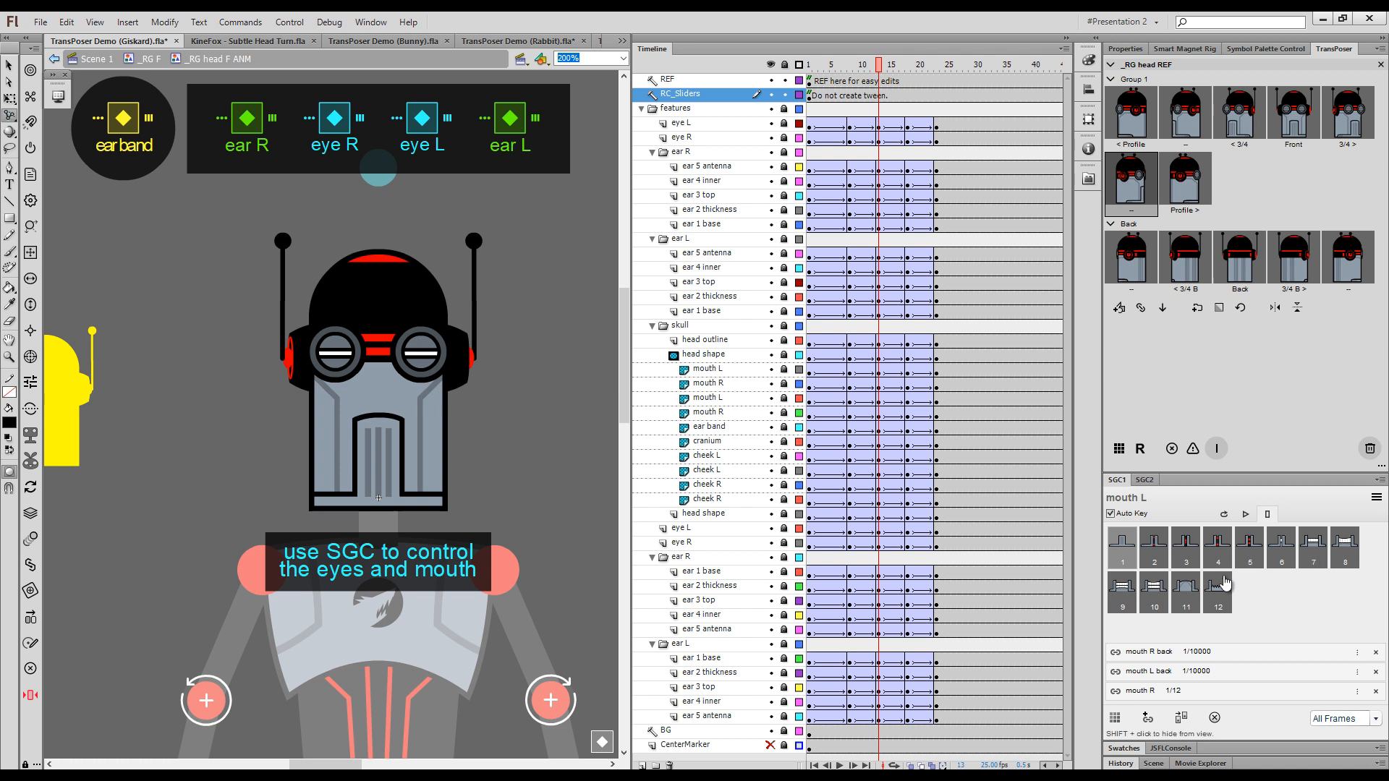
{"action": "left_click", "coordinate": [1155, 587]}
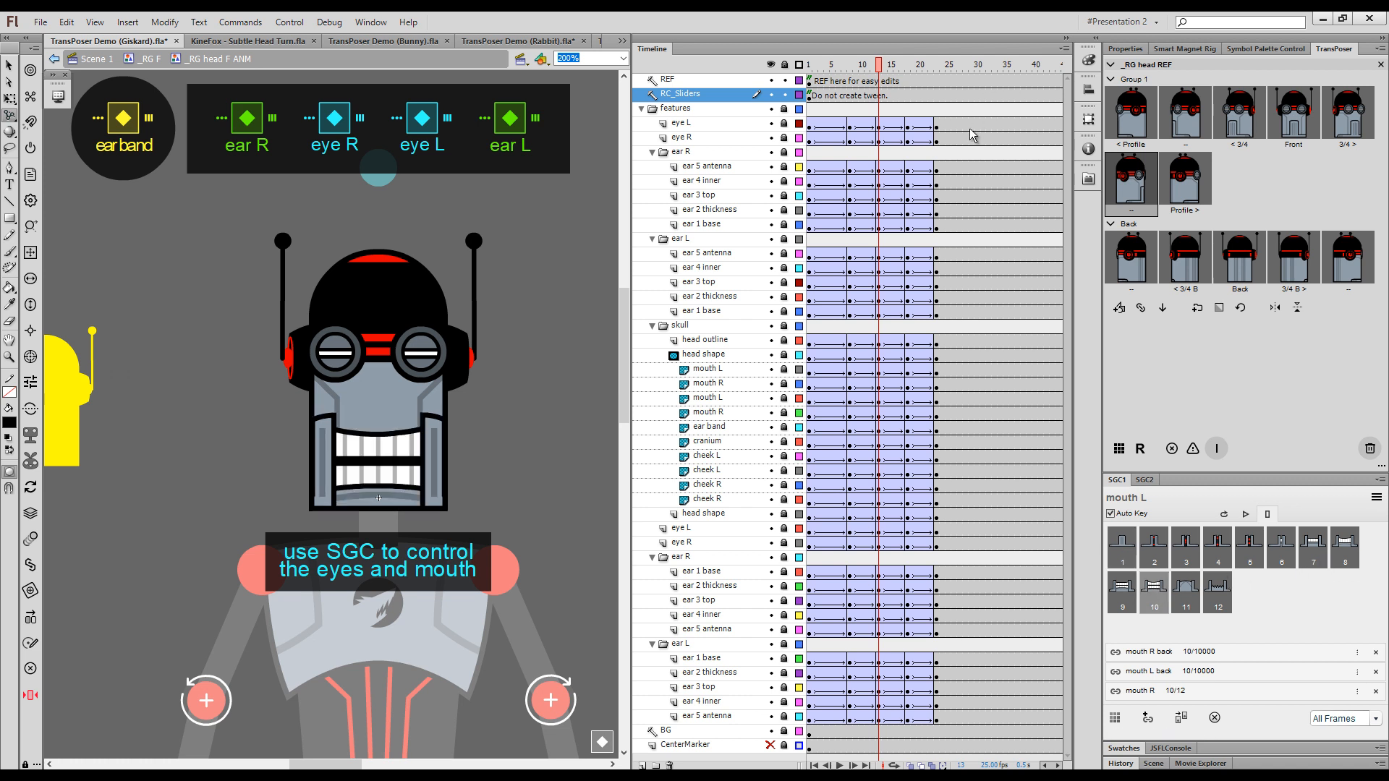
{"action": "left_click", "coordinate": [1145, 479]}
{"action": "left_click", "coordinate": [1150, 603]}
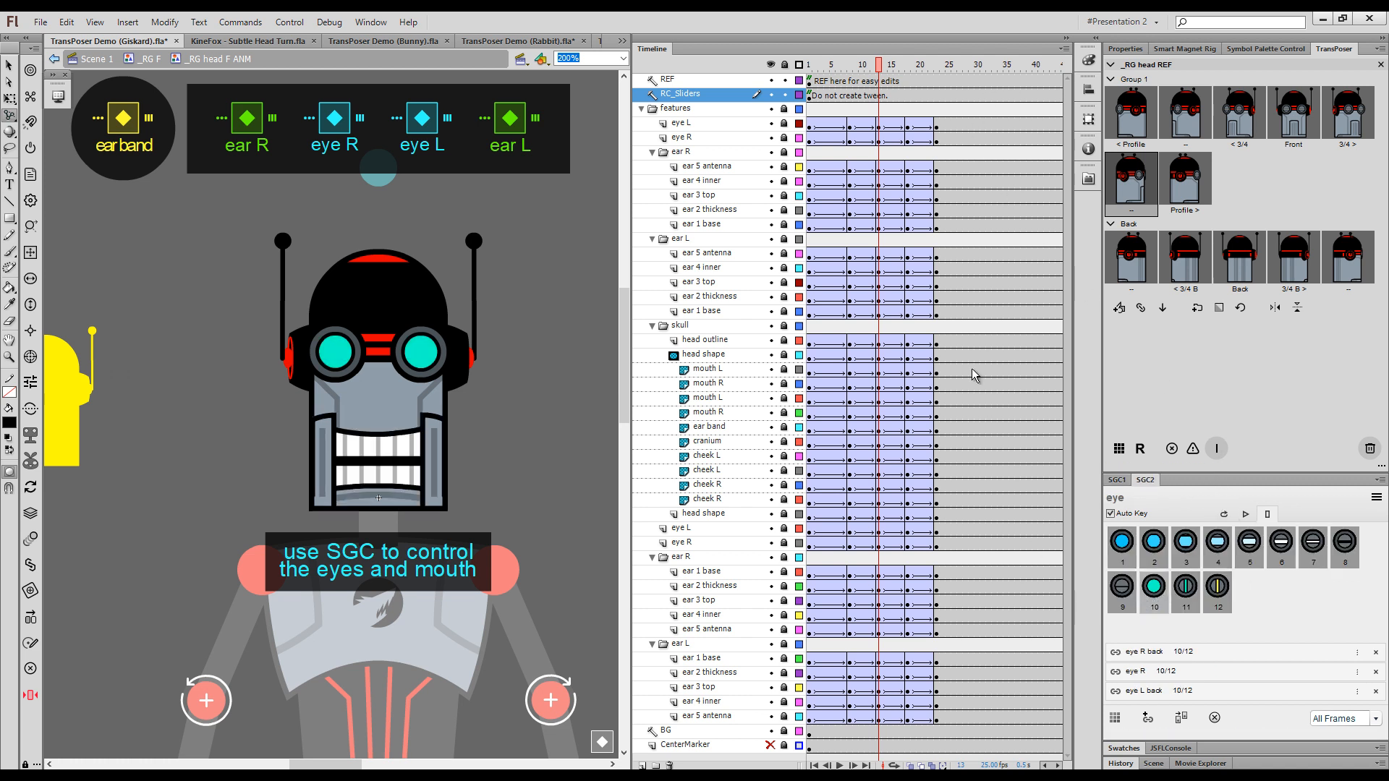
{"action": "left_click_drag", "start_coordinate": [882, 69], "coordinate": [912, 71]}
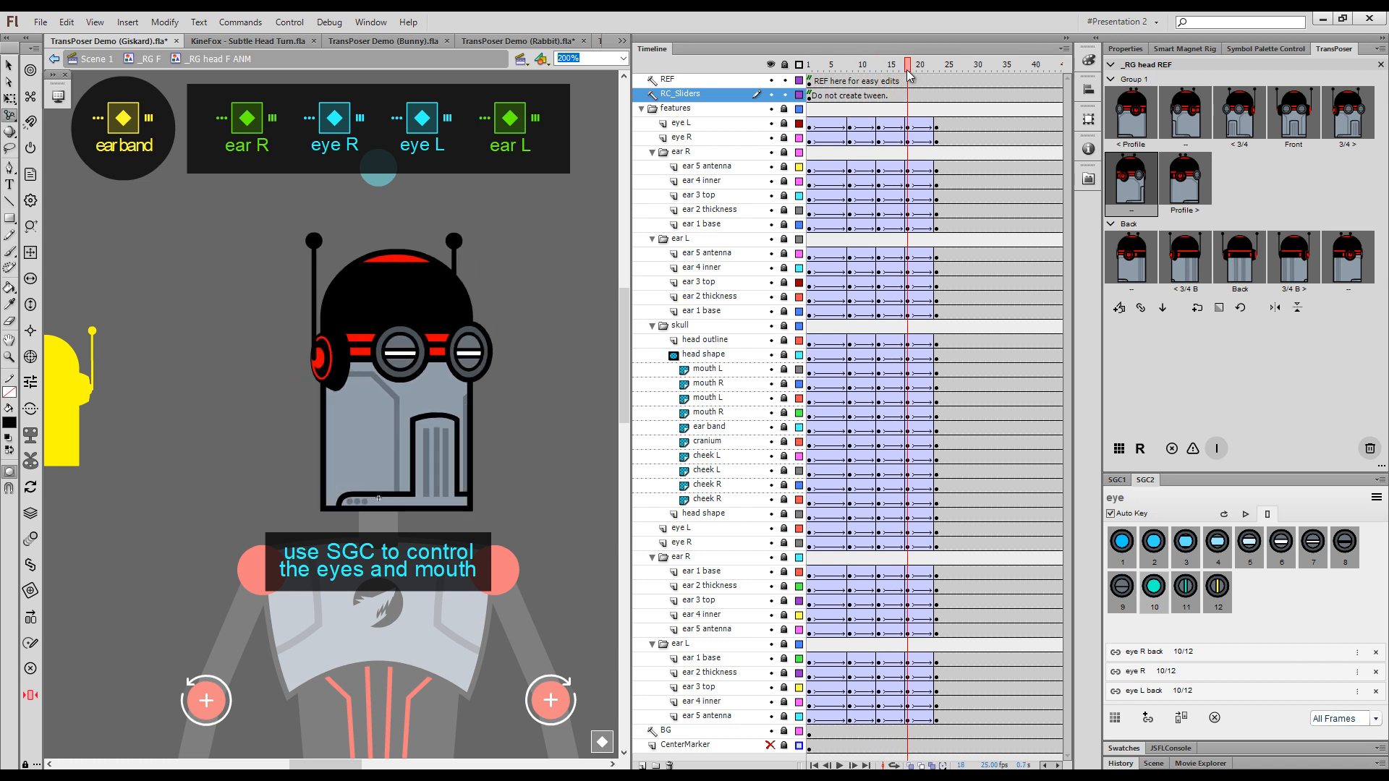
- Set the robot's eyes to graphic 12 at frame 18 and scrub back to frame 1
{"action": "left_click", "coordinate": [1217, 592]}
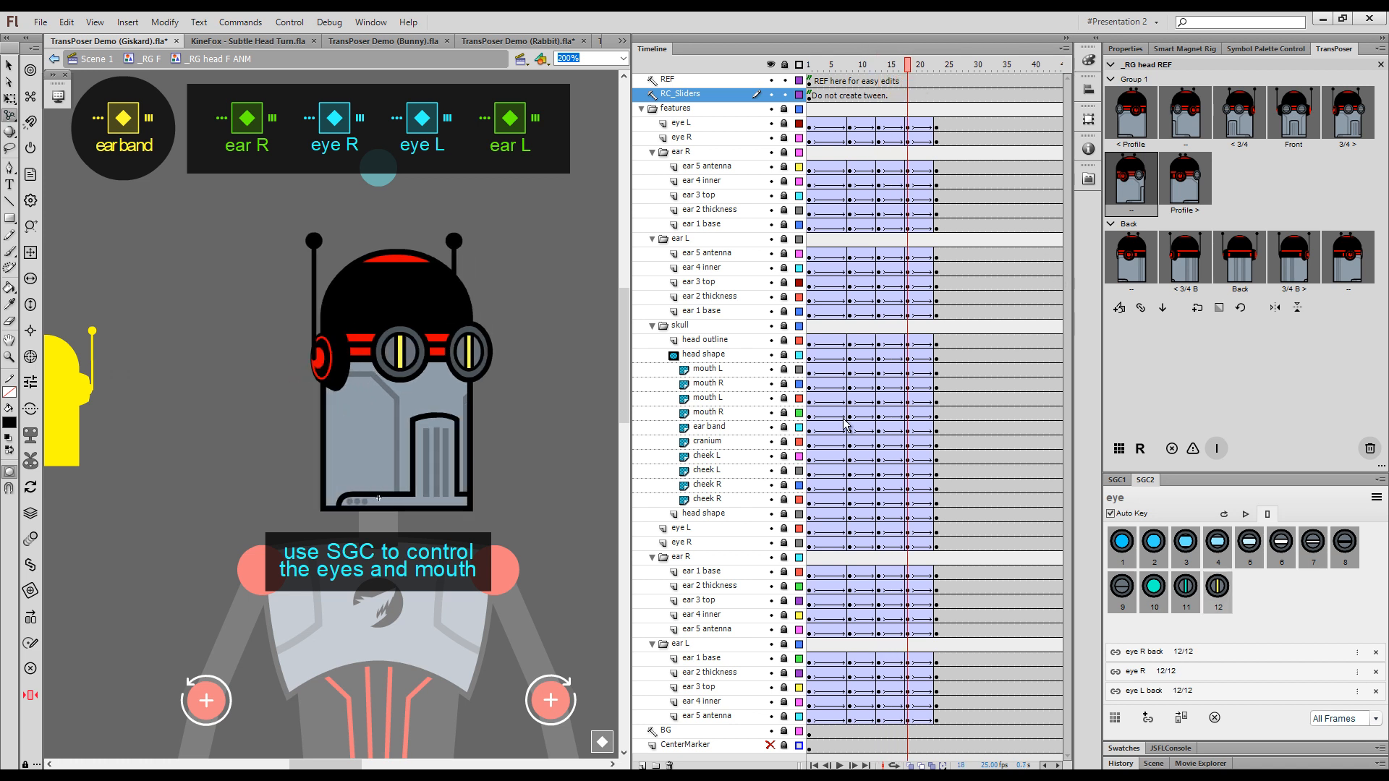
{"action": "left_click", "coordinate": [1147, 480]}
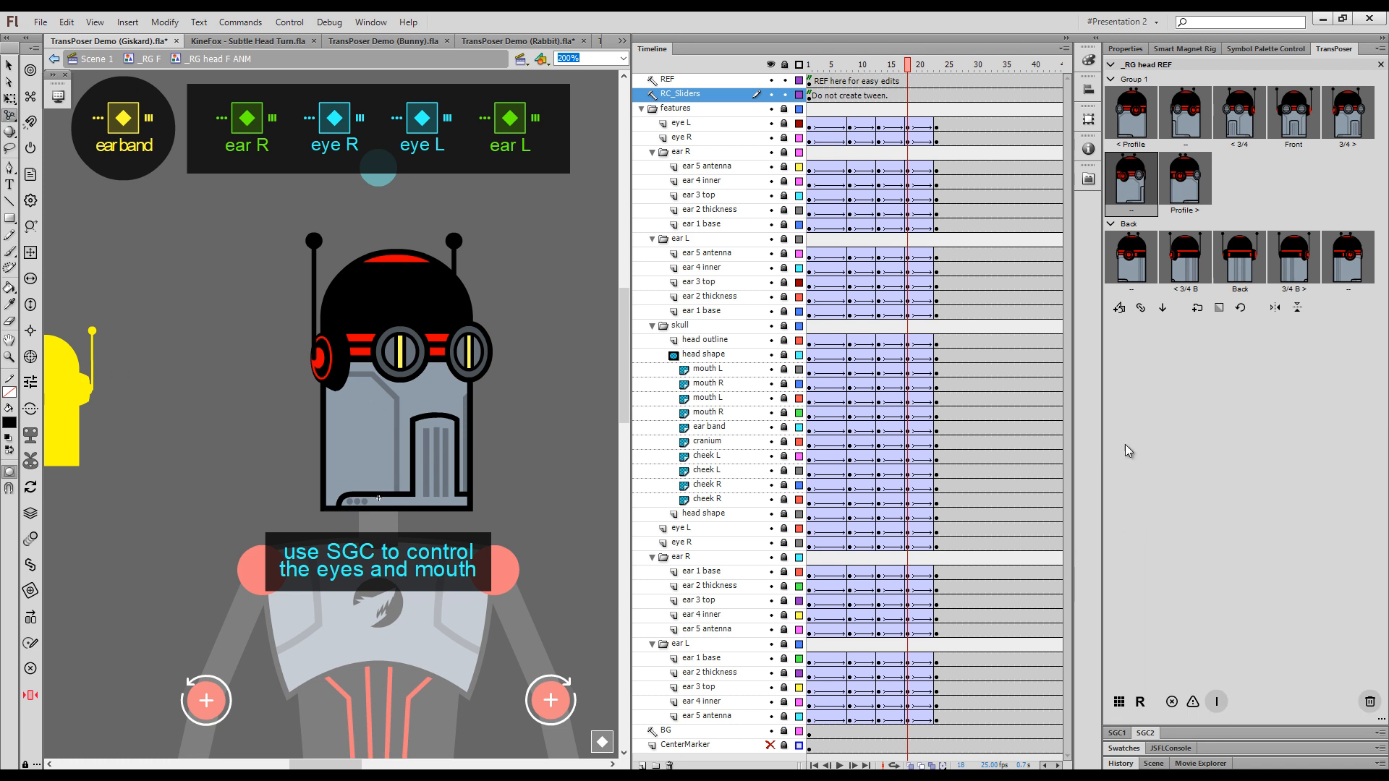
{"action": "left_click_drag", "start_coordinate": [909, 69], "coordinate": [796, 109]}
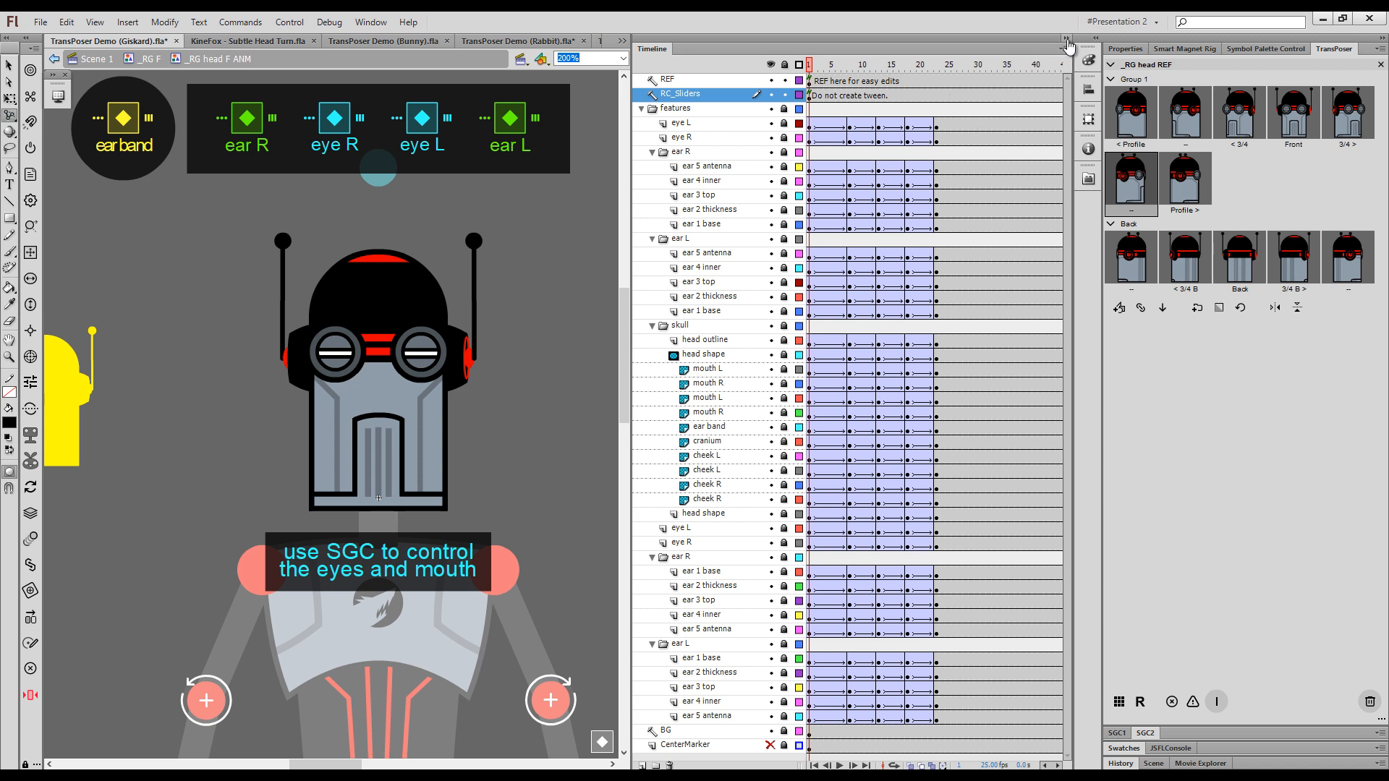
- Switch to TransPoser Demo (Rabbit).fla and load the pose thumbnails of the @ Rabbit REF symbol
{"action": "left_click", "coordinate": [1066, 42]}
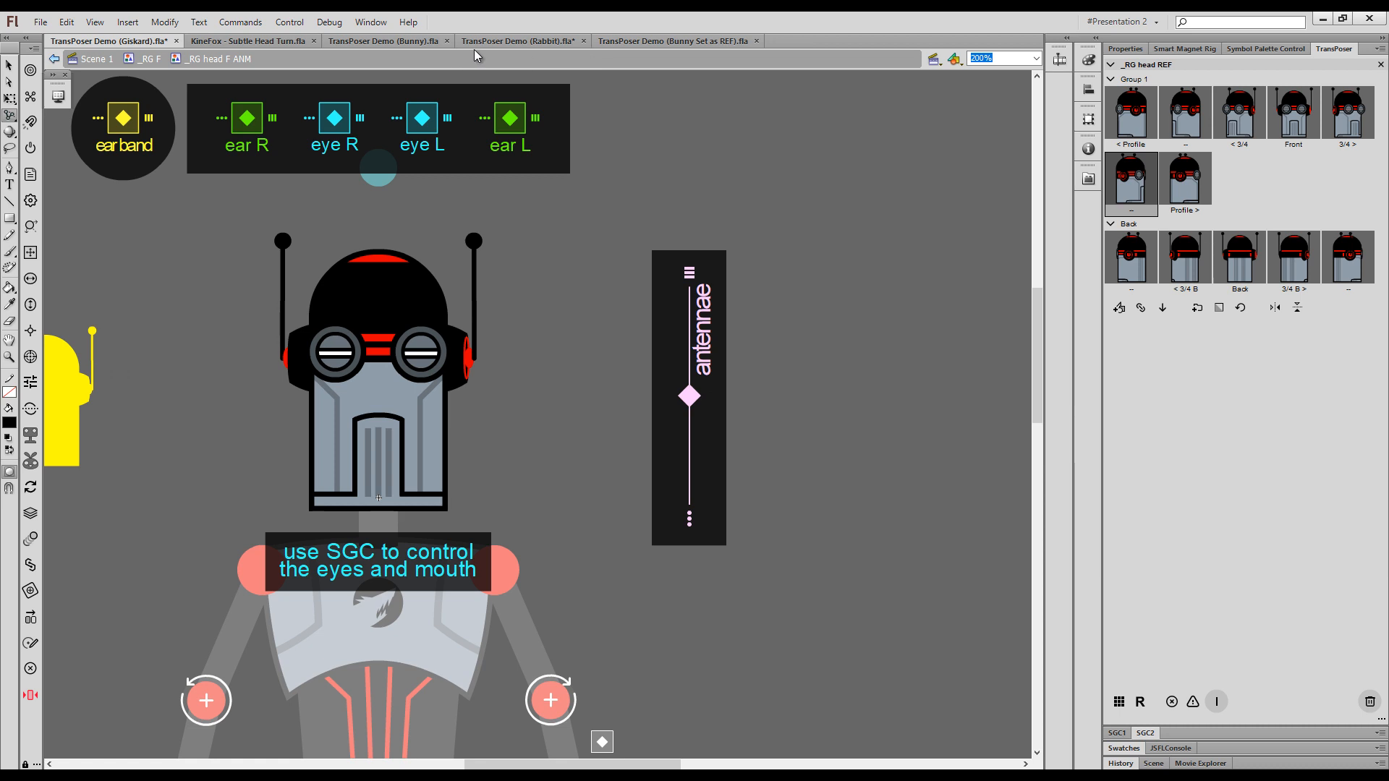
{"action": "left_click", "coordinate": [518, 41]}
{"action": "left_click", "coordinate": [1067, 42]}
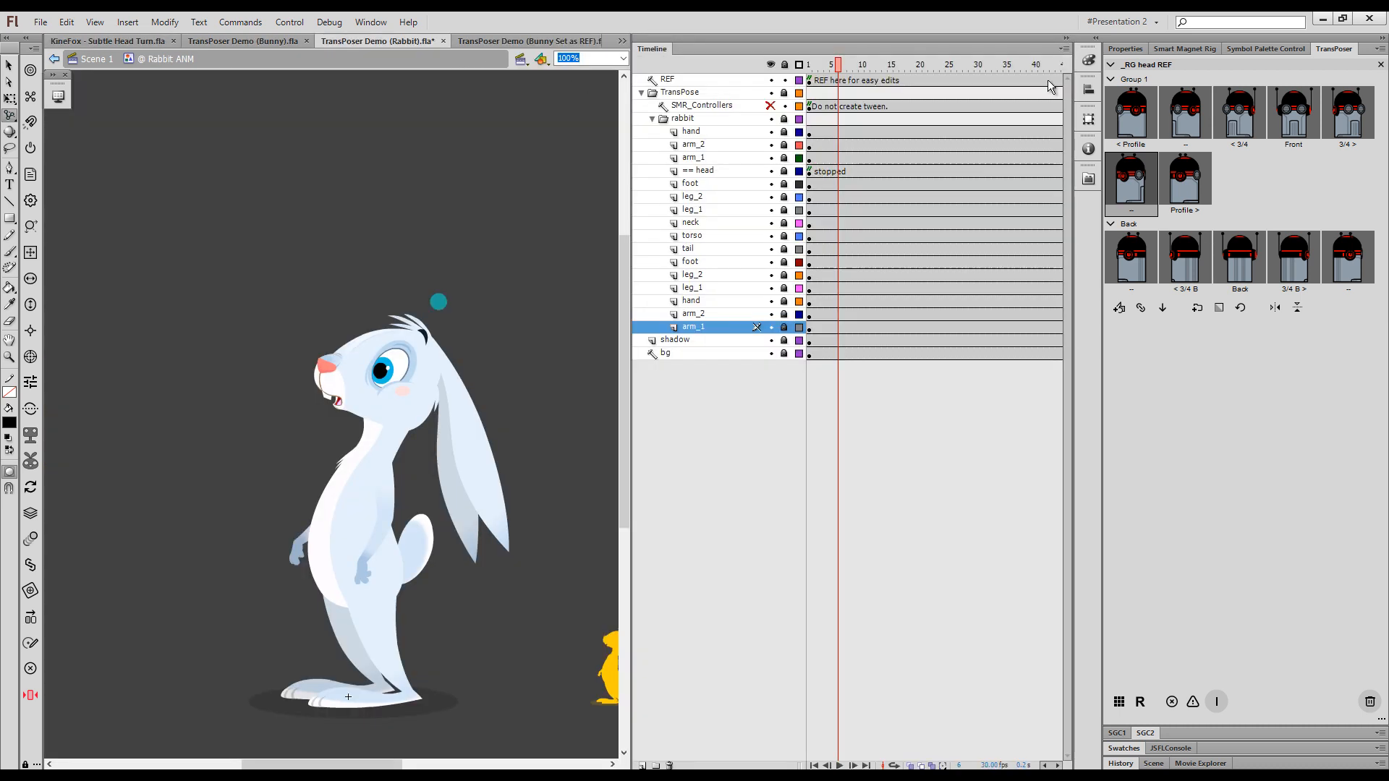
{"action": "left_click", "coordinate": [1120, 700]}
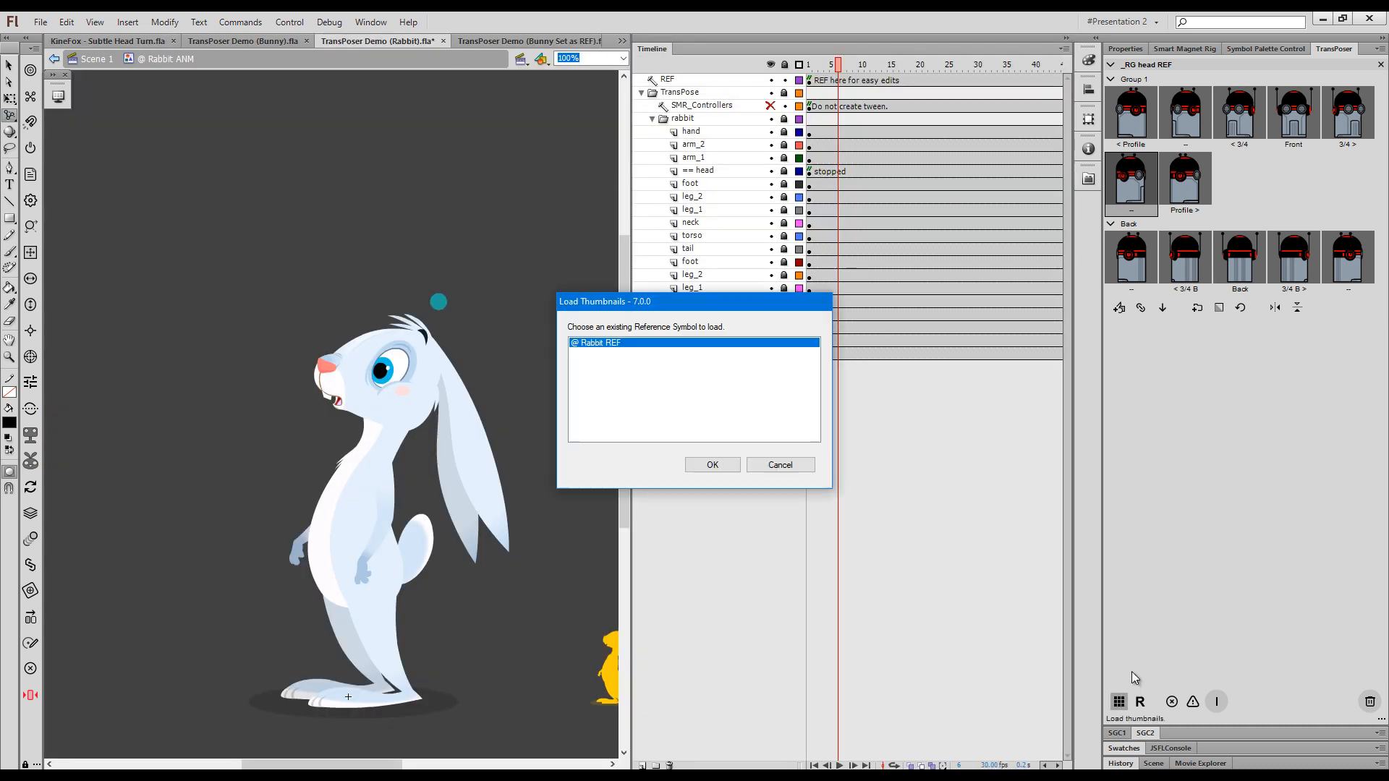
{"action": "left_click", "coordinate": [719, 466]}
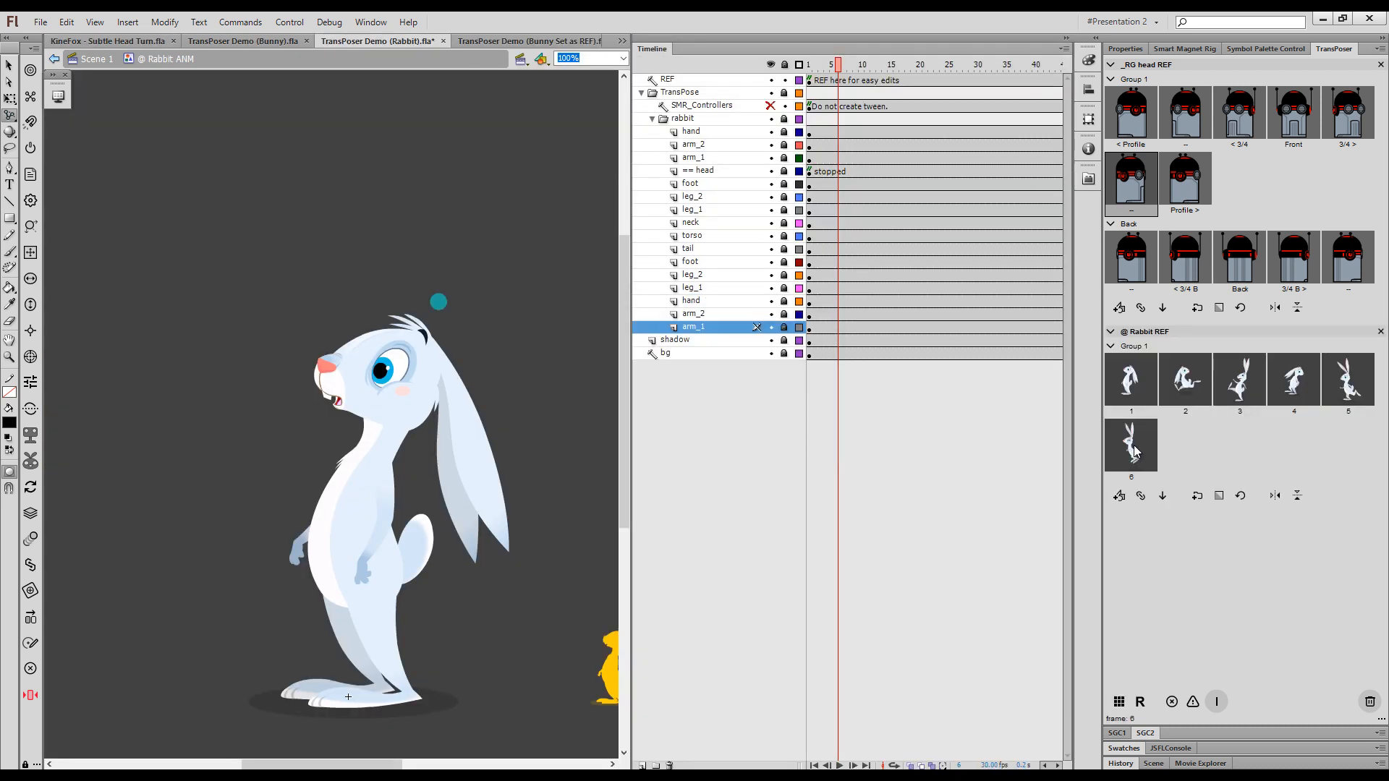
- Apply rabbit pose 2 at frame 6, pose 6 at frame 13 and pose 4 at frame 20
{"action": "left_click", "coordinate": [1192, 396]}
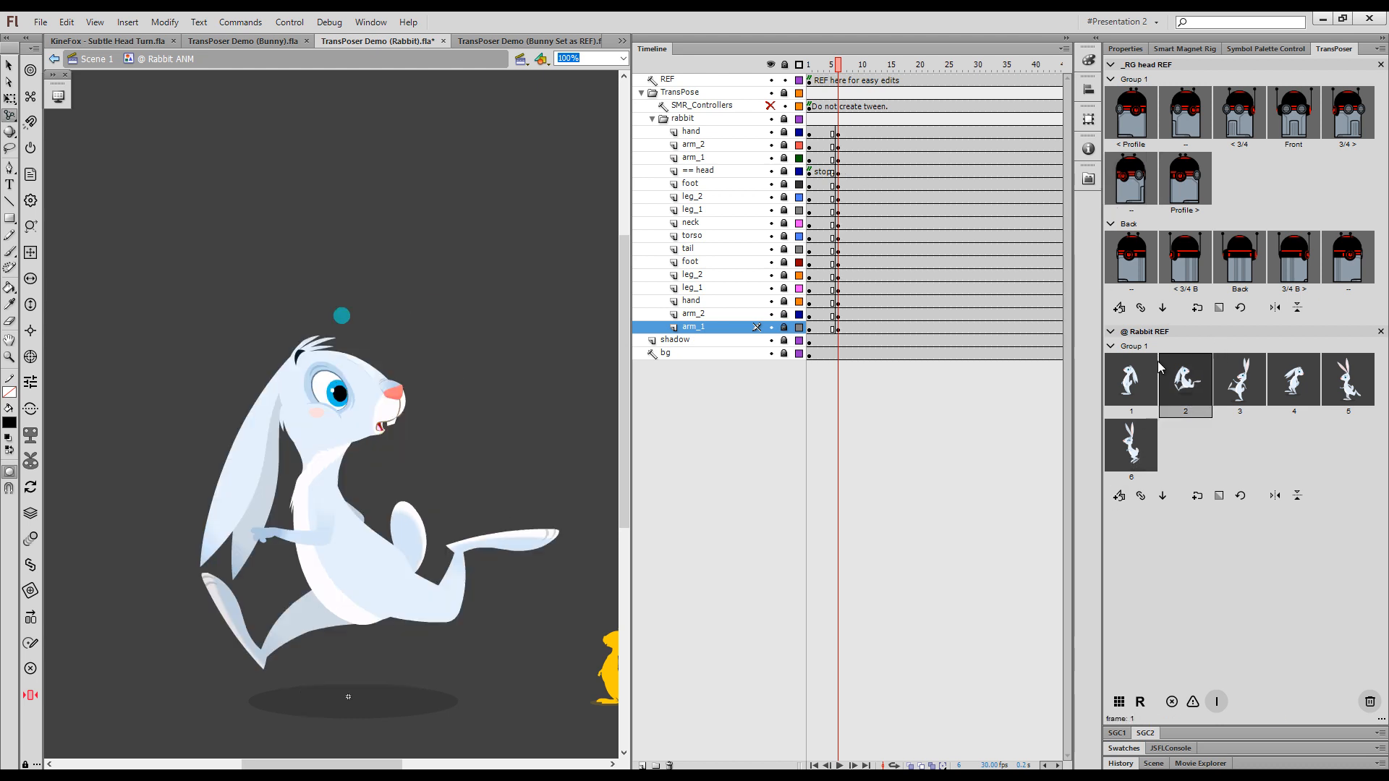
{"action": "left_click_drag", "start_coordinate": [847, 67], "coordinate": [920, 66]}
{"action": "left_click", "coordinate": [1131, 445]}
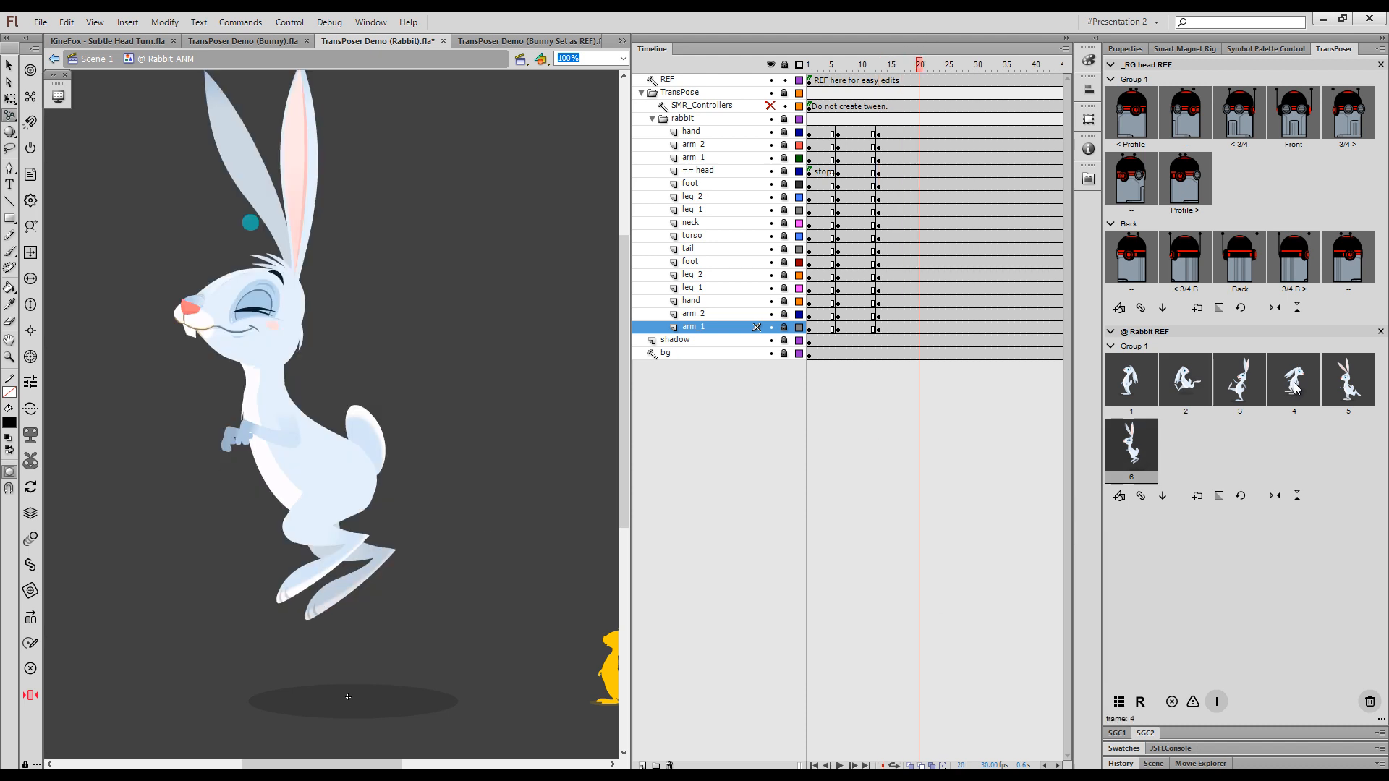
{"action": "left_click", "coordinate": [1294, 389]}
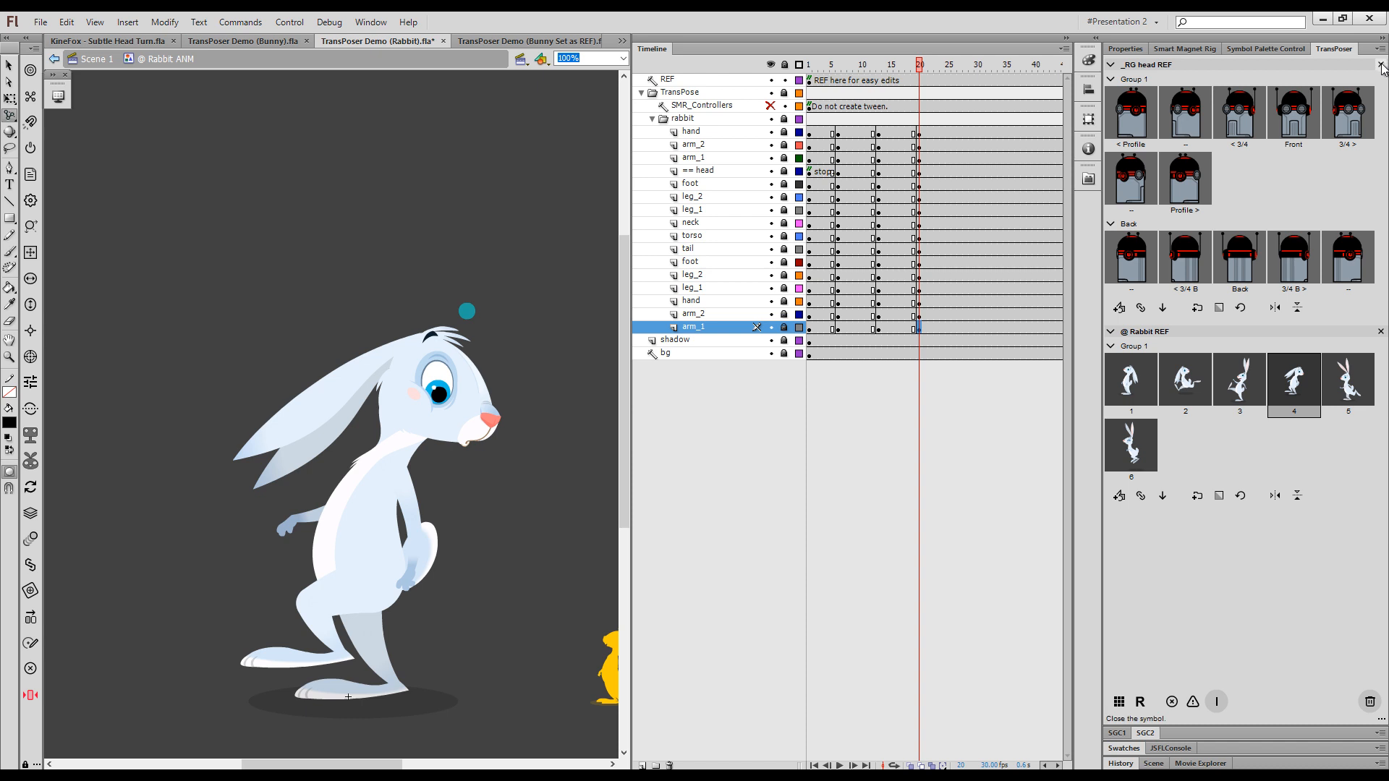
- Play the bunny animation in TransPoser Demo (Bunny).fla and view the fox head turn in KineFox - Subtle Head Turn.fla
{"action": "left_click", "coordinate": [1112, 66]}
{"action": "left_click", "coordinate": [1111, 66]}
{"action": "key", "text": "ctrl+alt+t"}
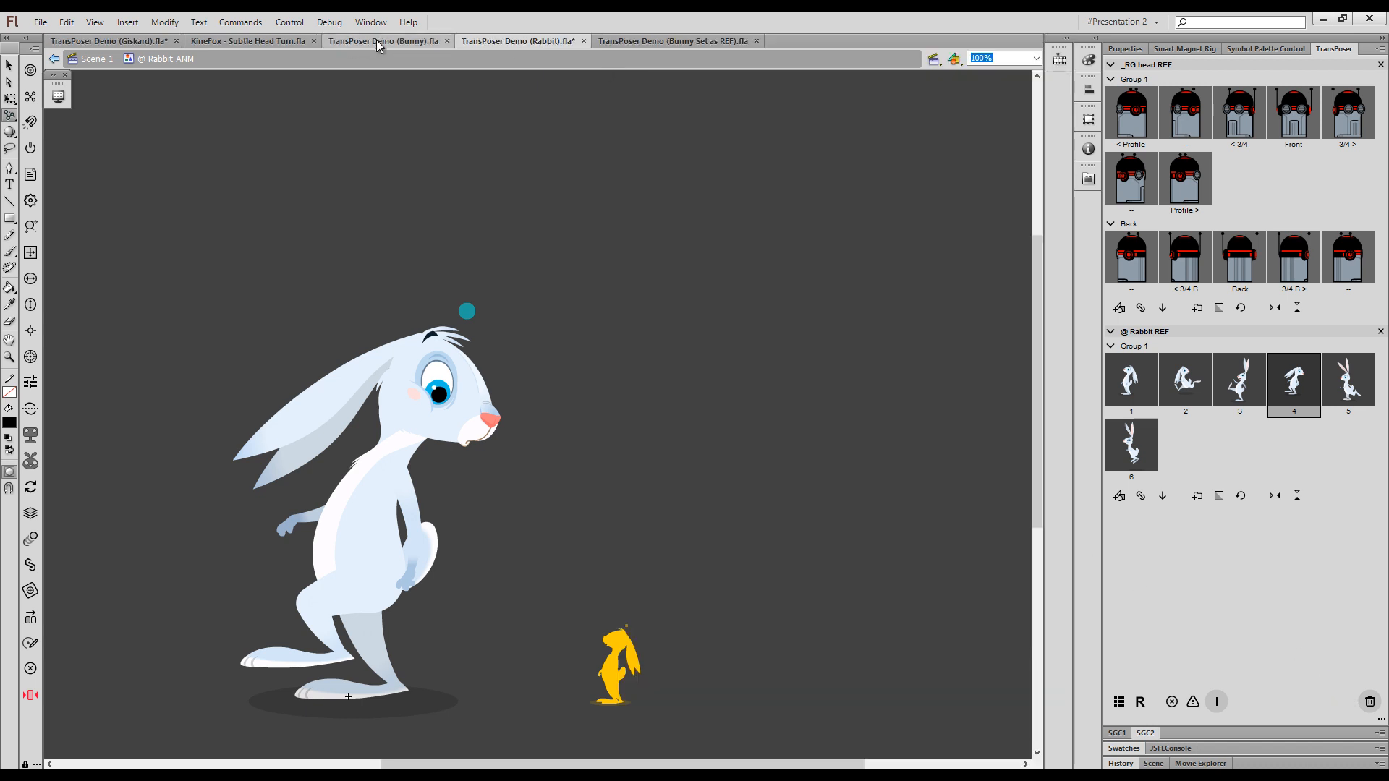
{"action": "left_click", "coordinate": [376, 41]}
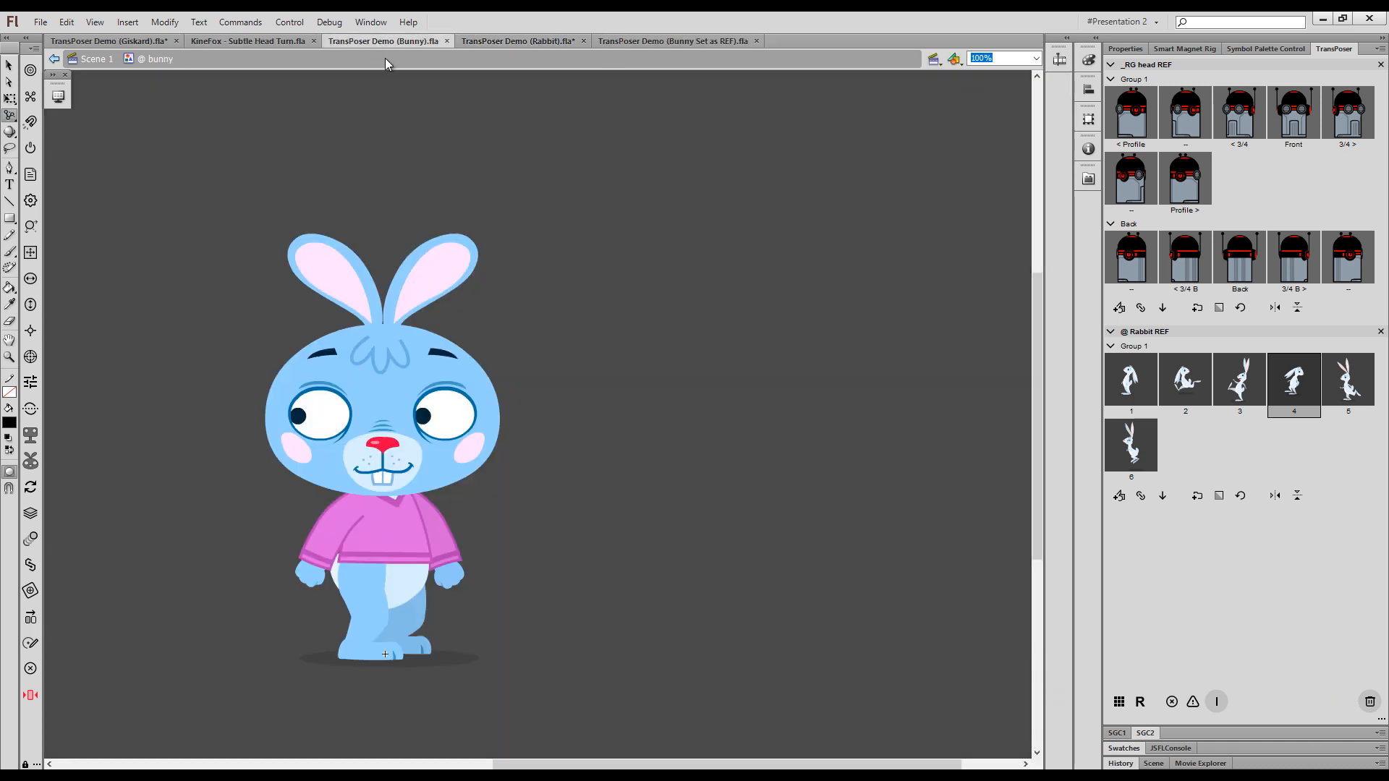
{"action": "left_click", "coordinate": [1067, 39]}
{"action": "key", "text": "Return"}
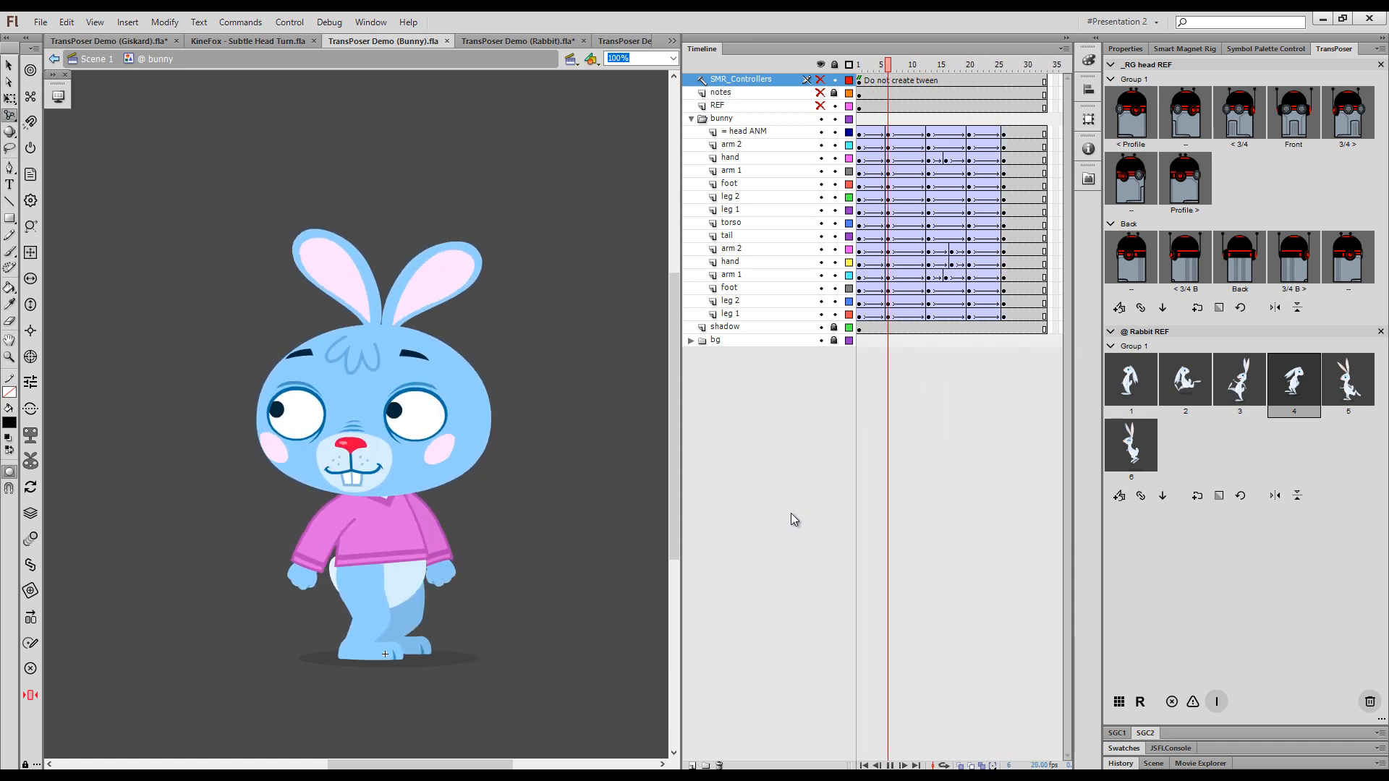
{"action": "left_click", "coordinate": [281, 41]}
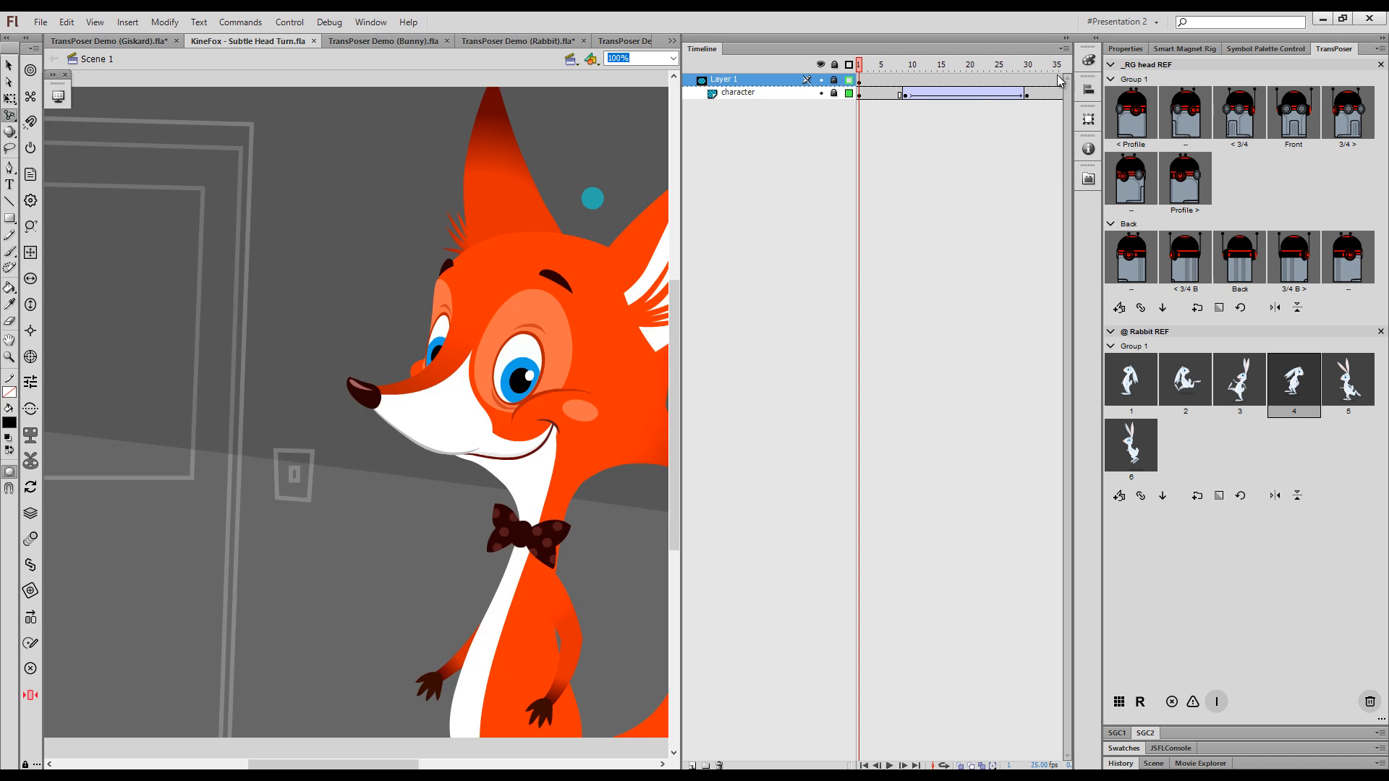
{"action": "left_click", "coordinate": [1066, 37]}
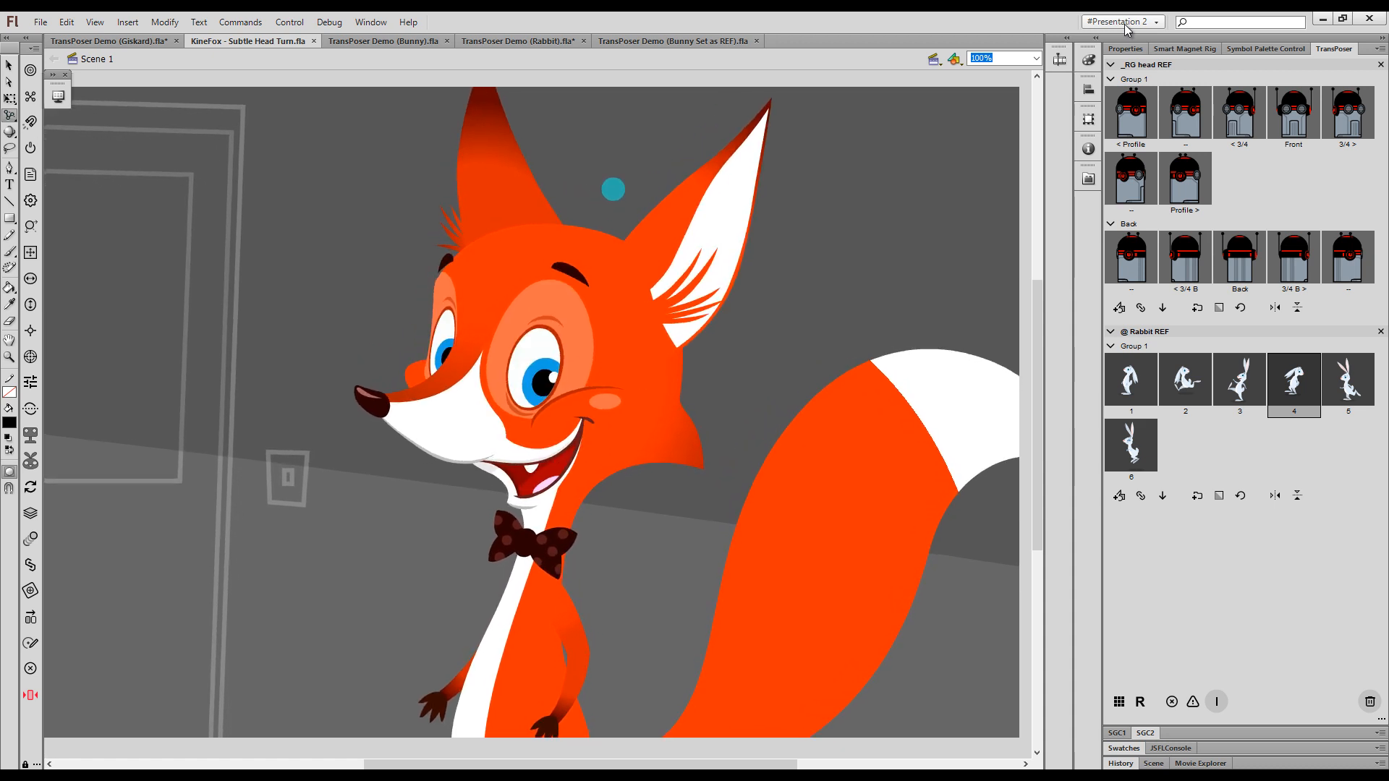
- Switch to TransPoser Demo (Bunny Set as REF).fla, show its timeline and open the bun head symbol for editing
{"action": "left_click", "coordinate": [673, 41]}
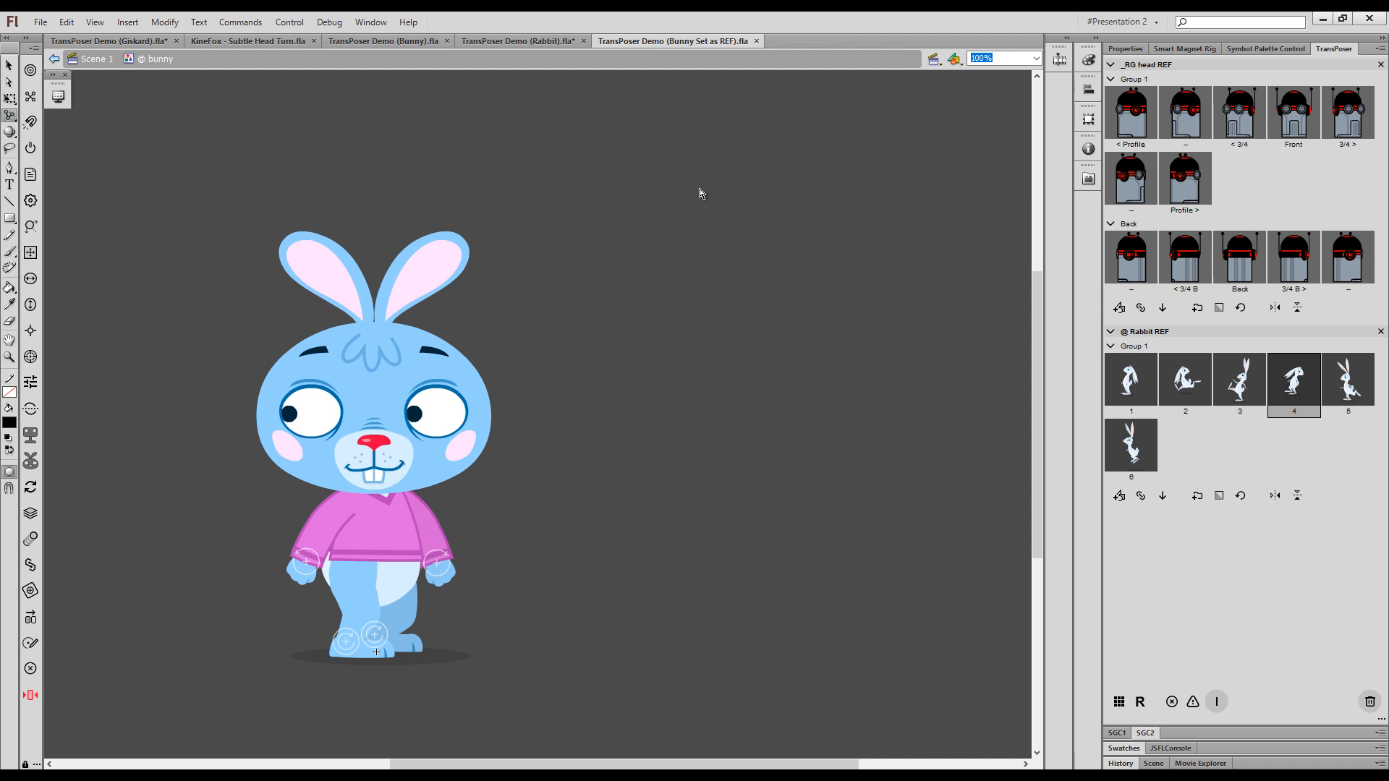
{"action": "key", "text": "ctrl+F3"}
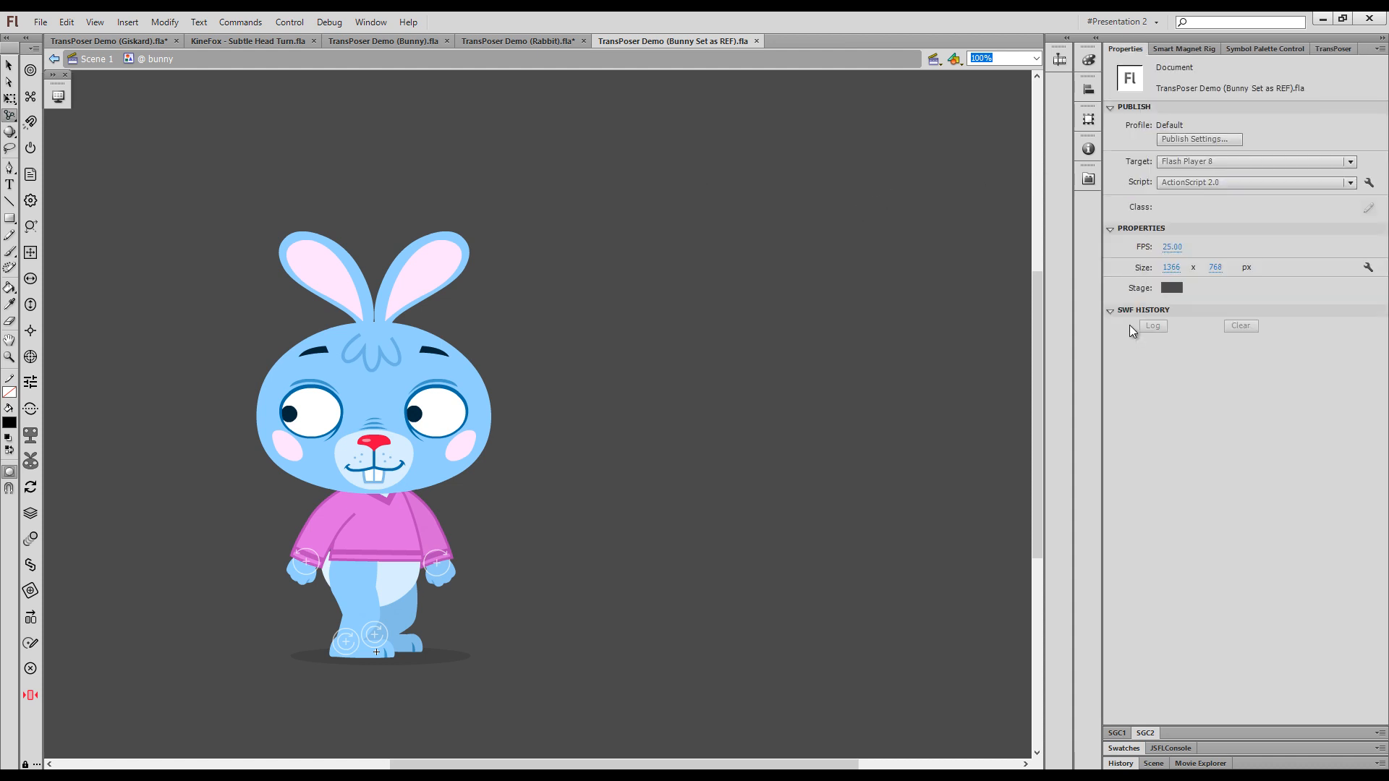
{"action": "left_click", "coordinate": [1066, 39]}
{"action": "left_click_drag", "start_coordinate": [681, 358], "coordinate": [733, 357]}
{"action": "left_click", "coordinate": [474, 425]}
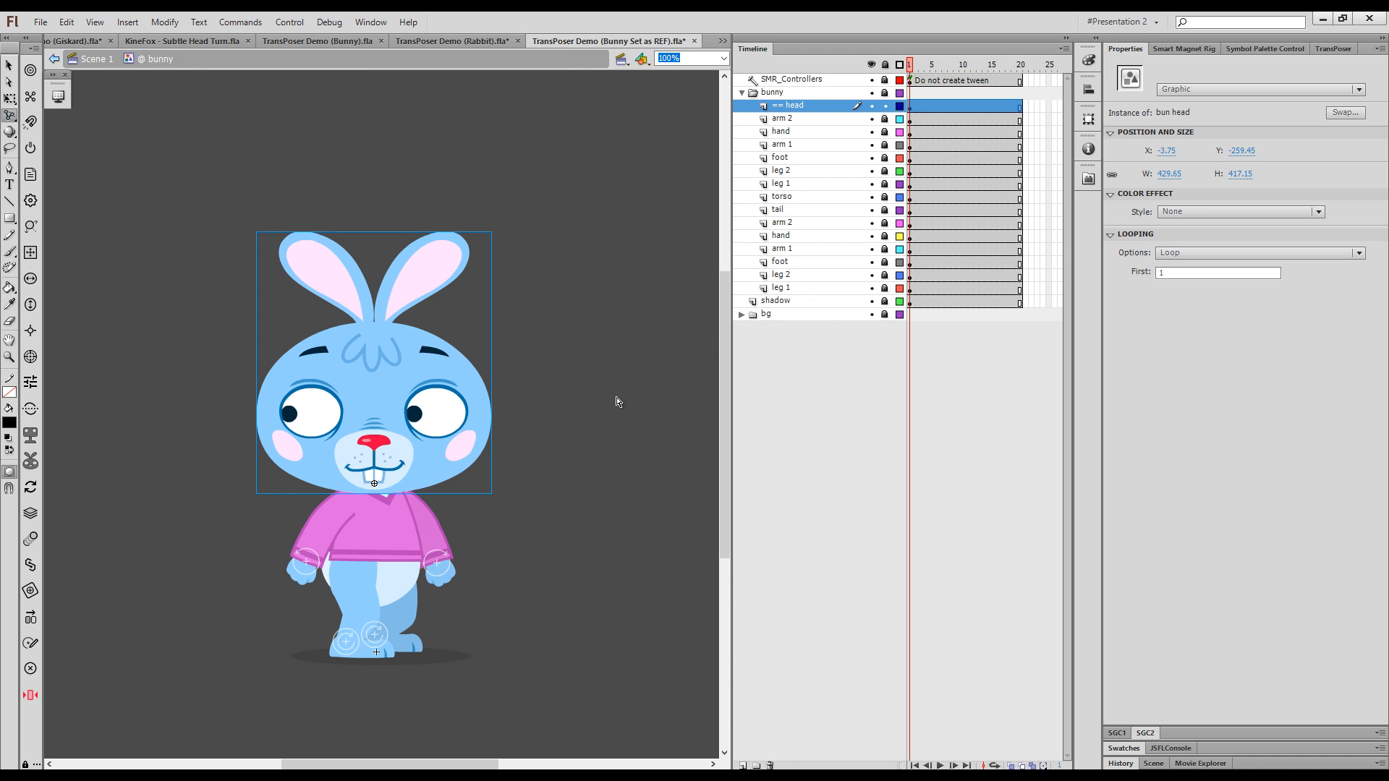
{"action": "key", "text": "ctrl+e"}
{"action": "mouse_move", "coordinate": [912, 67]}
{"action": "left_mouse_down"}
{"action": "mouse_move", "coordinate": [1008, 73]}
{"action": "mouse_move", "coordinate": [910, 76]}
{"action": "left_mouse_up"}
- Clear all loaded reference symbols from the TransPoser panel
{"action": "left_click", "coordinate": [1333, 49]}
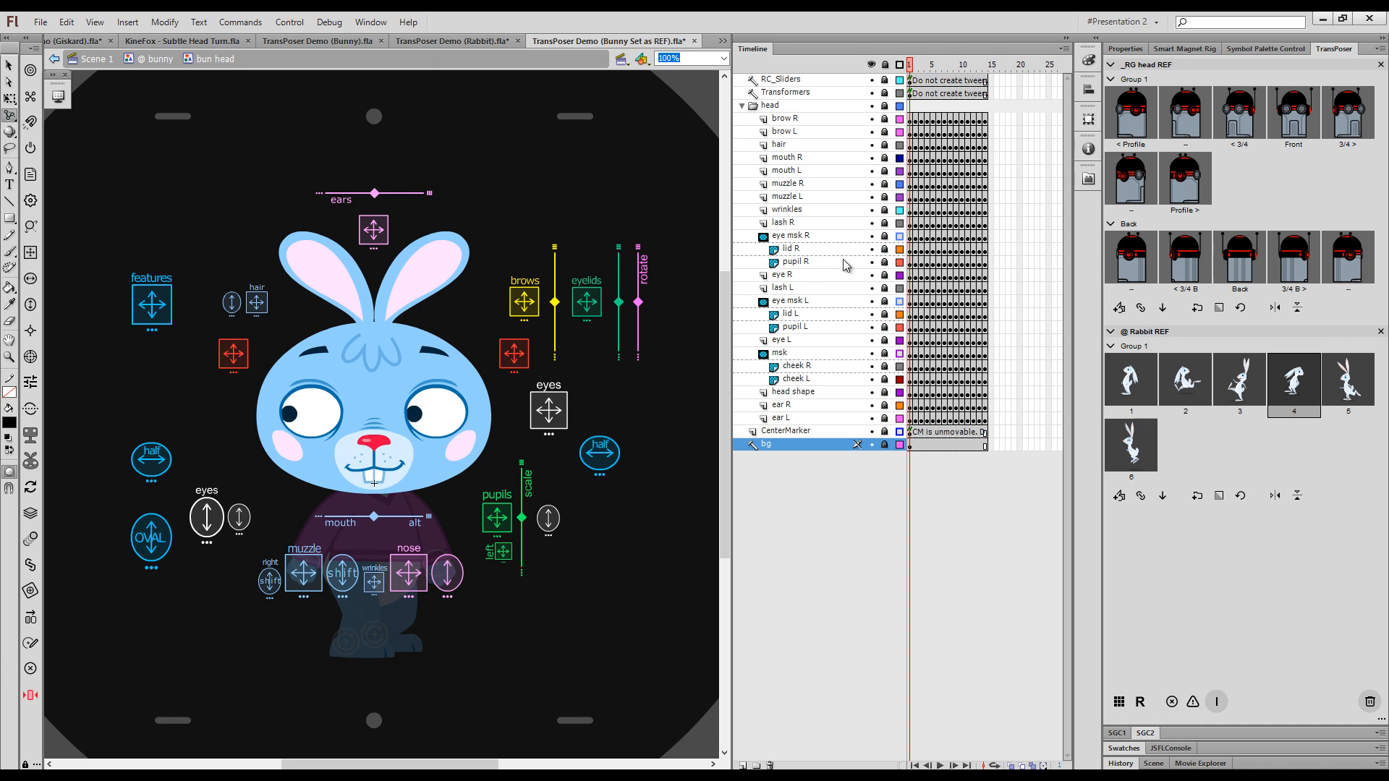
{"action": "left_click", "coordinate": [1380, 722]}
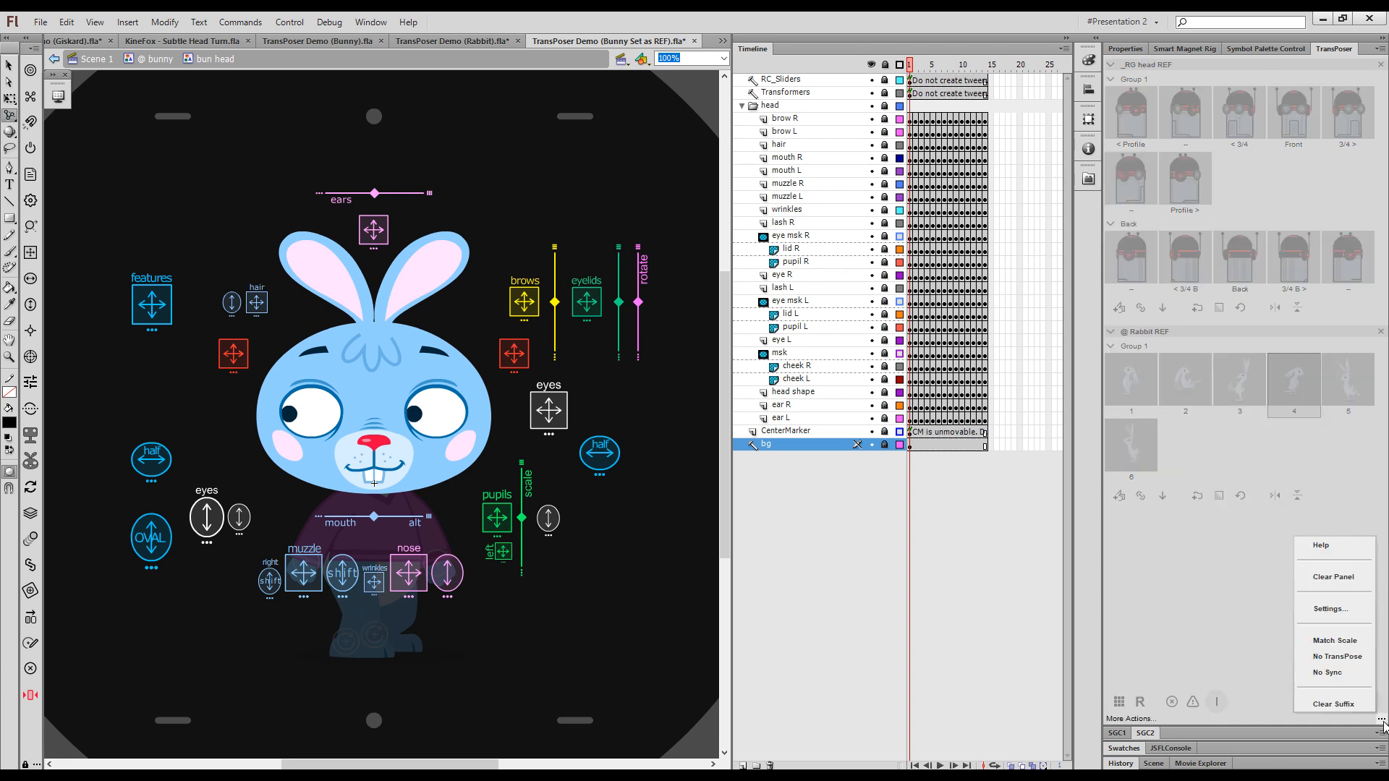
{"action": "left_click", "coordinate": [1336, 583]}
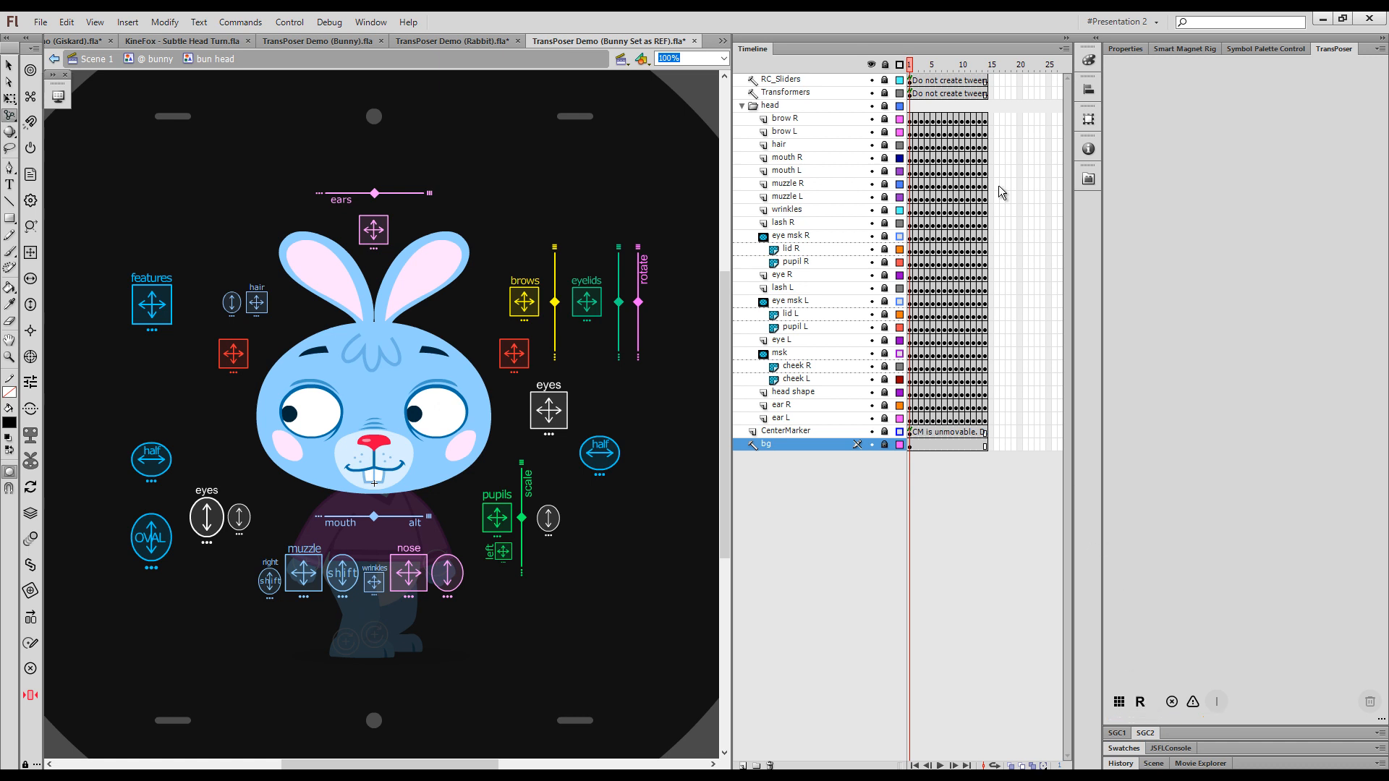
- Convert the open bun head symbol into a TransPoser Reference Symbol
{"action": "left_click_drag", "start_coordinate": [913, 70], "coordinate": [877, 90]}
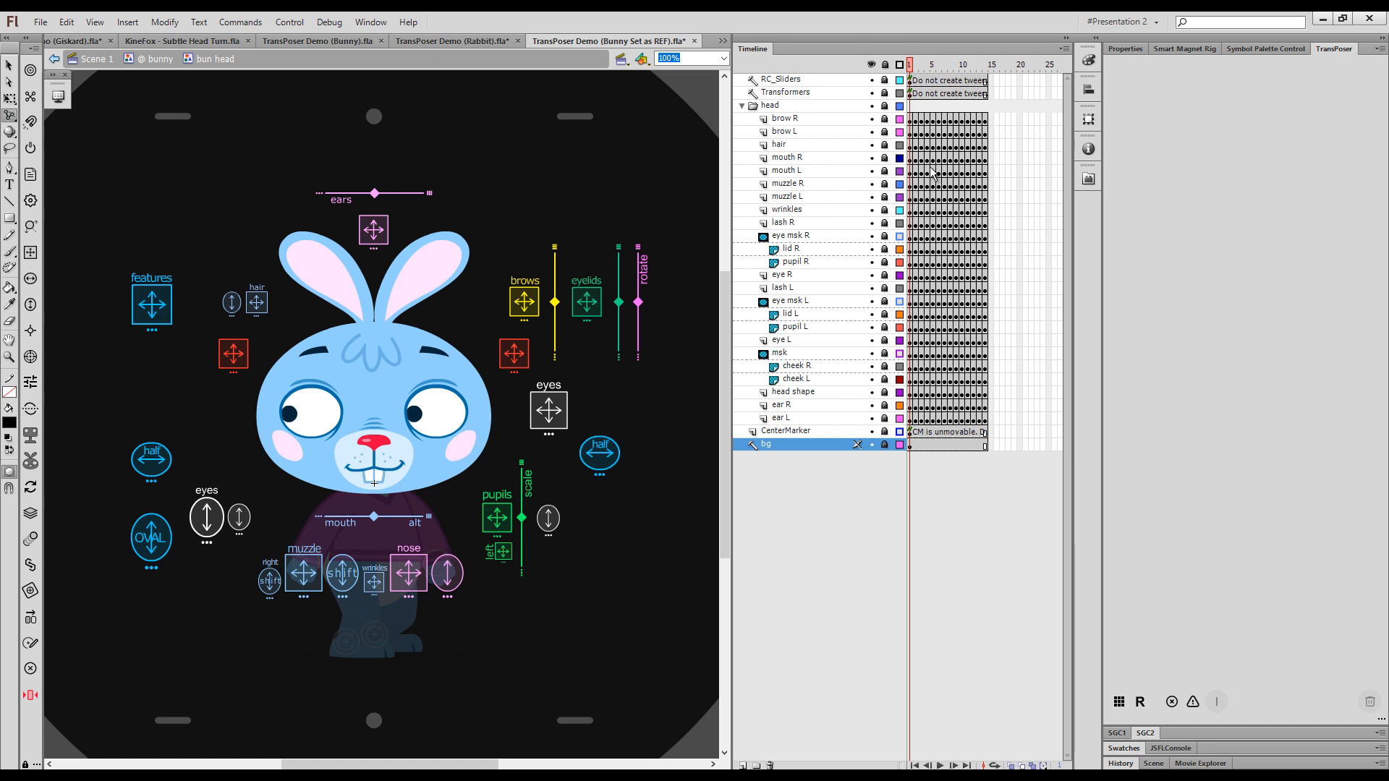
{"action": "left_click", "coordinate": [1140, 703]}
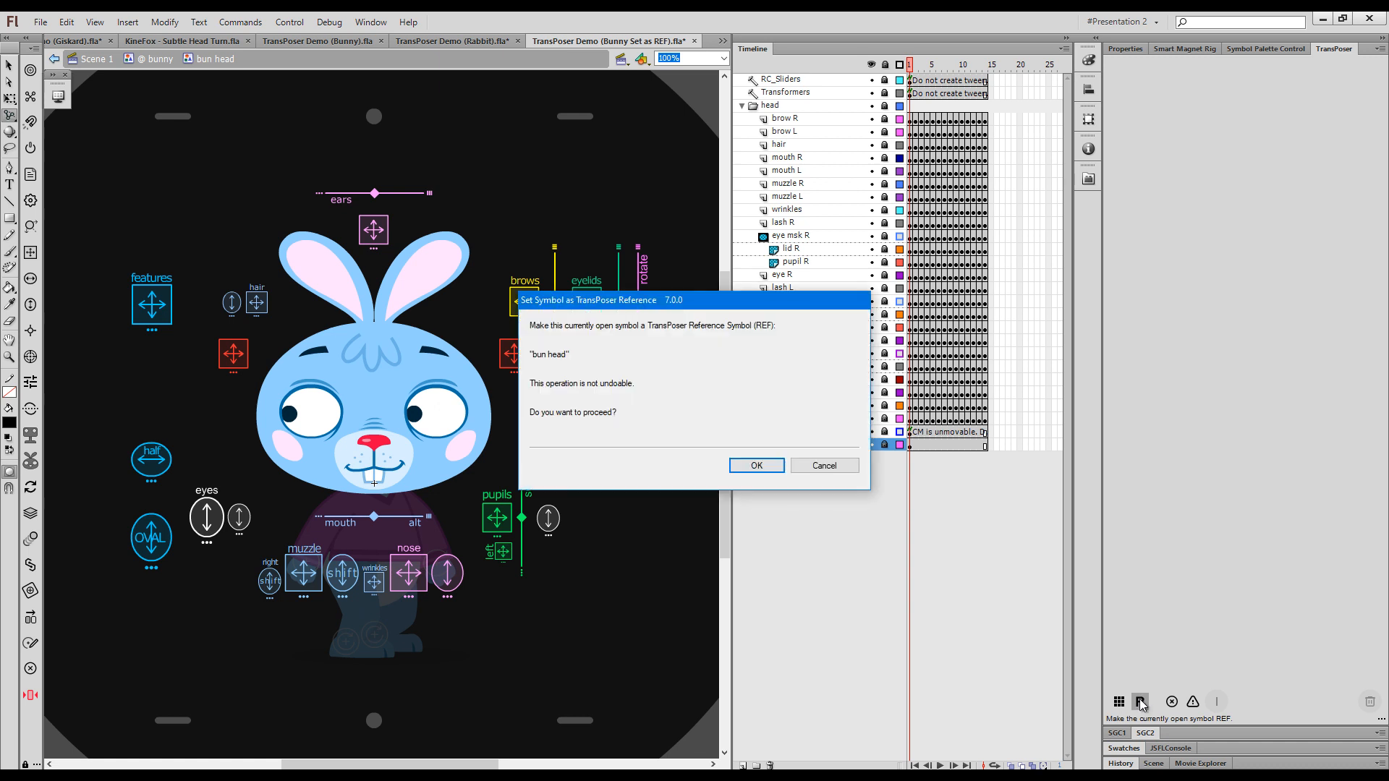
{"action": "left_click", "coordinate": [756, 466]}
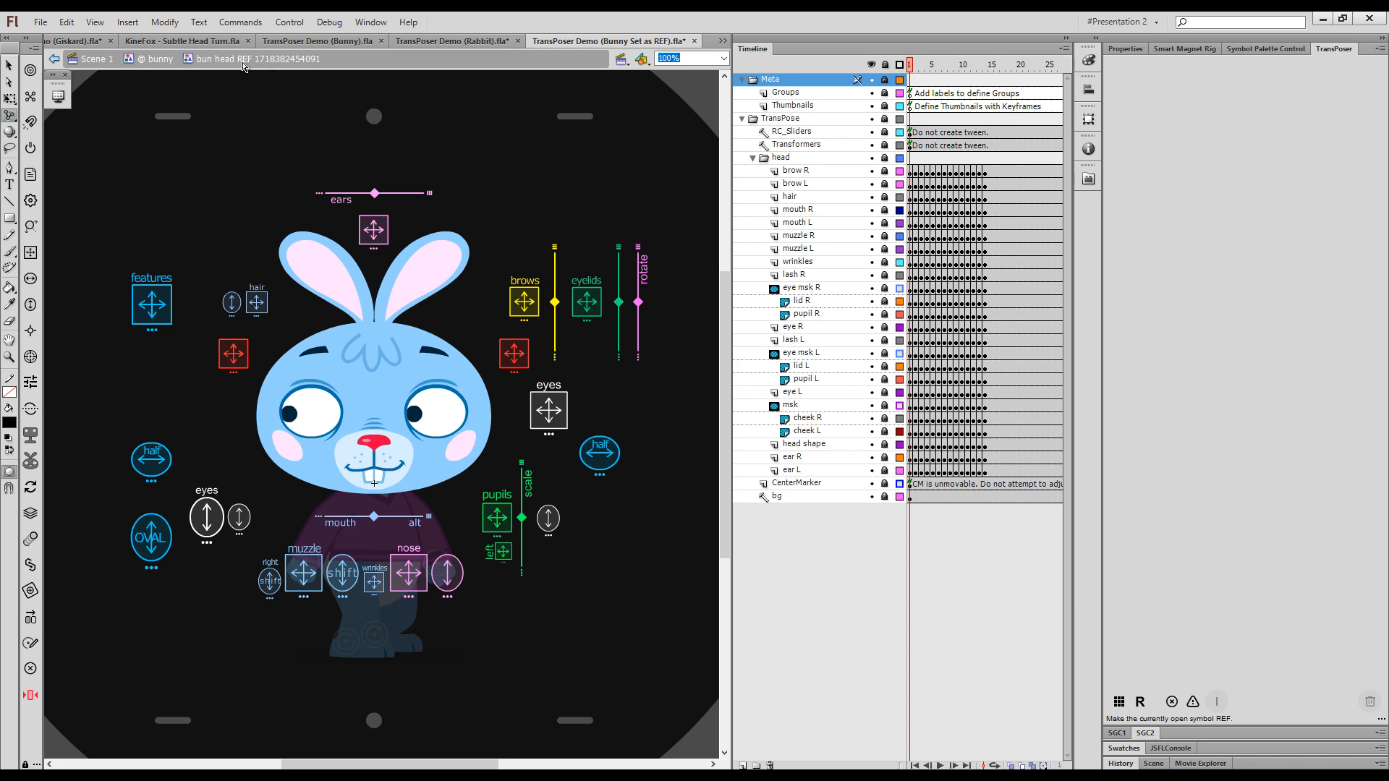
- Rename the converted head symbol to bun head REF in the document library, removing the numeric suffix
{"action": "key", "text": "ctrl+l"}
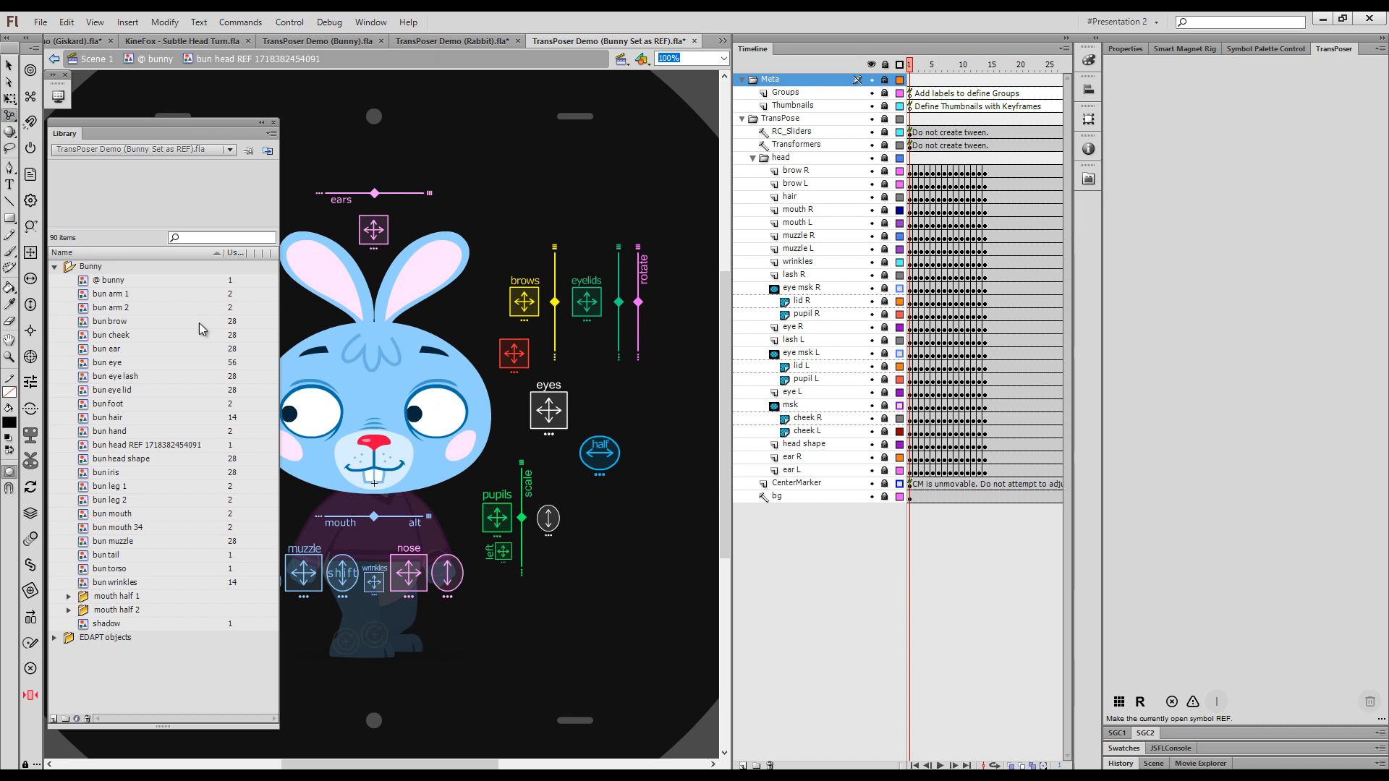
{"action": "left_click", "coordinate": [148, 446]}
{"action": "double_click", "coordinate": [148, 445]}
{"action": "left_click_drag", "start_coordinate": [145, 446], "coordinate": [394, 358]}
{"action": "key", "text": "BackSpace"}
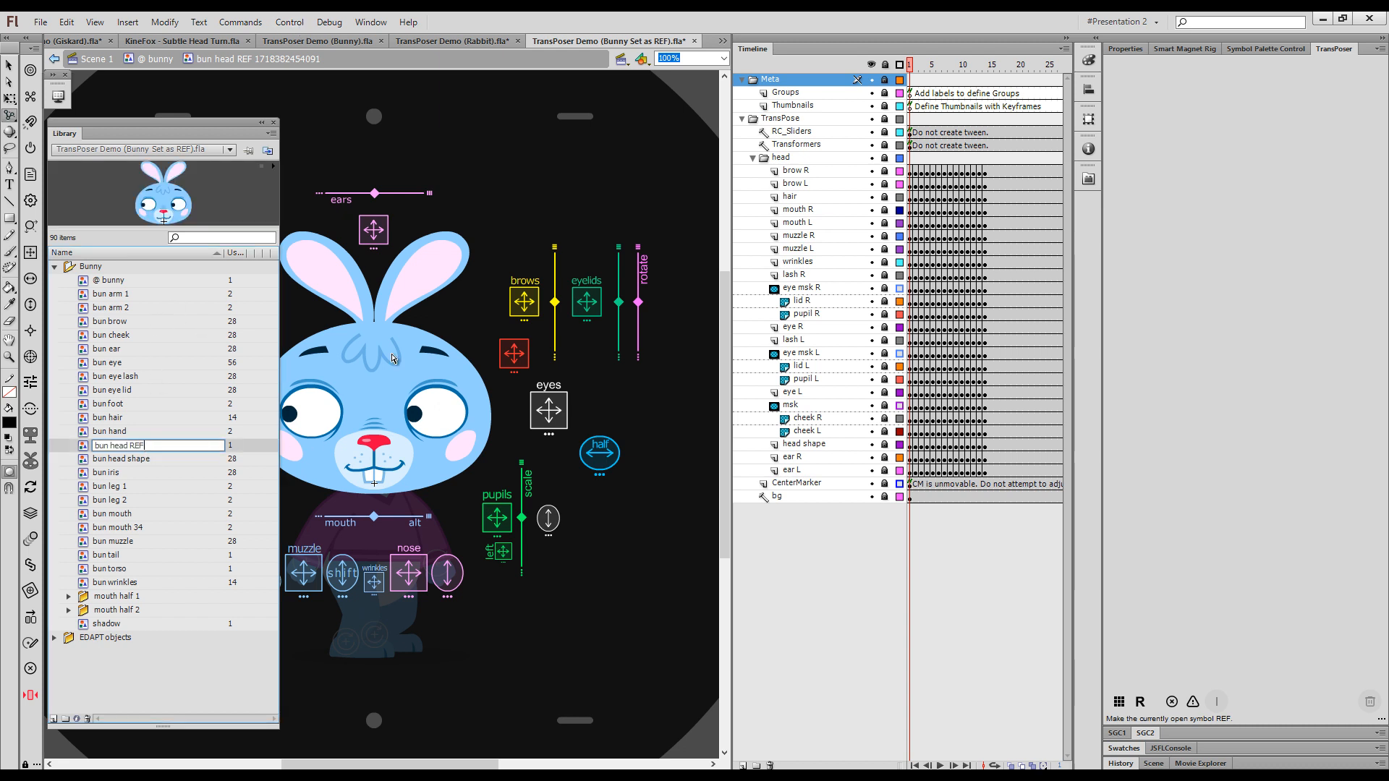
{"action": "key", "text": "Return"}
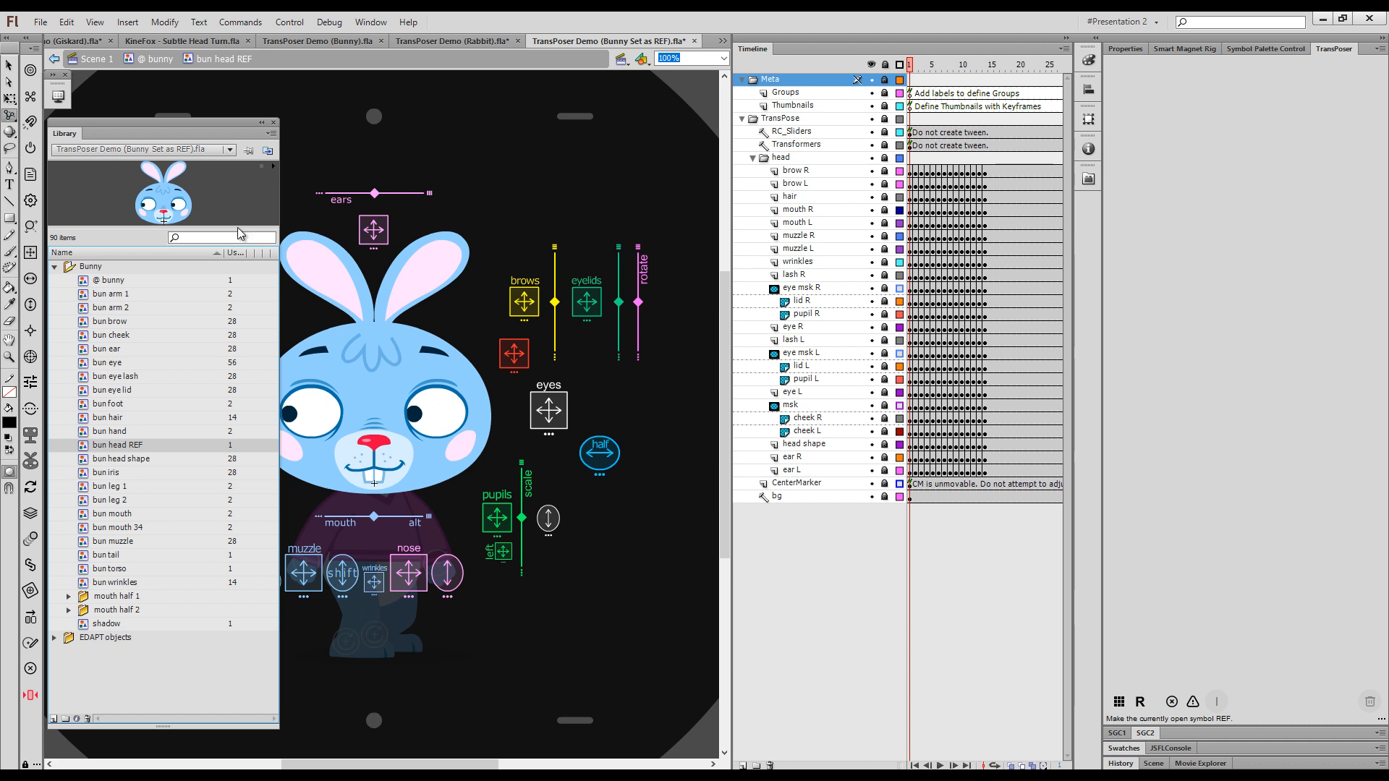
{"action": "left_click", "coordinate": [274, 123]}
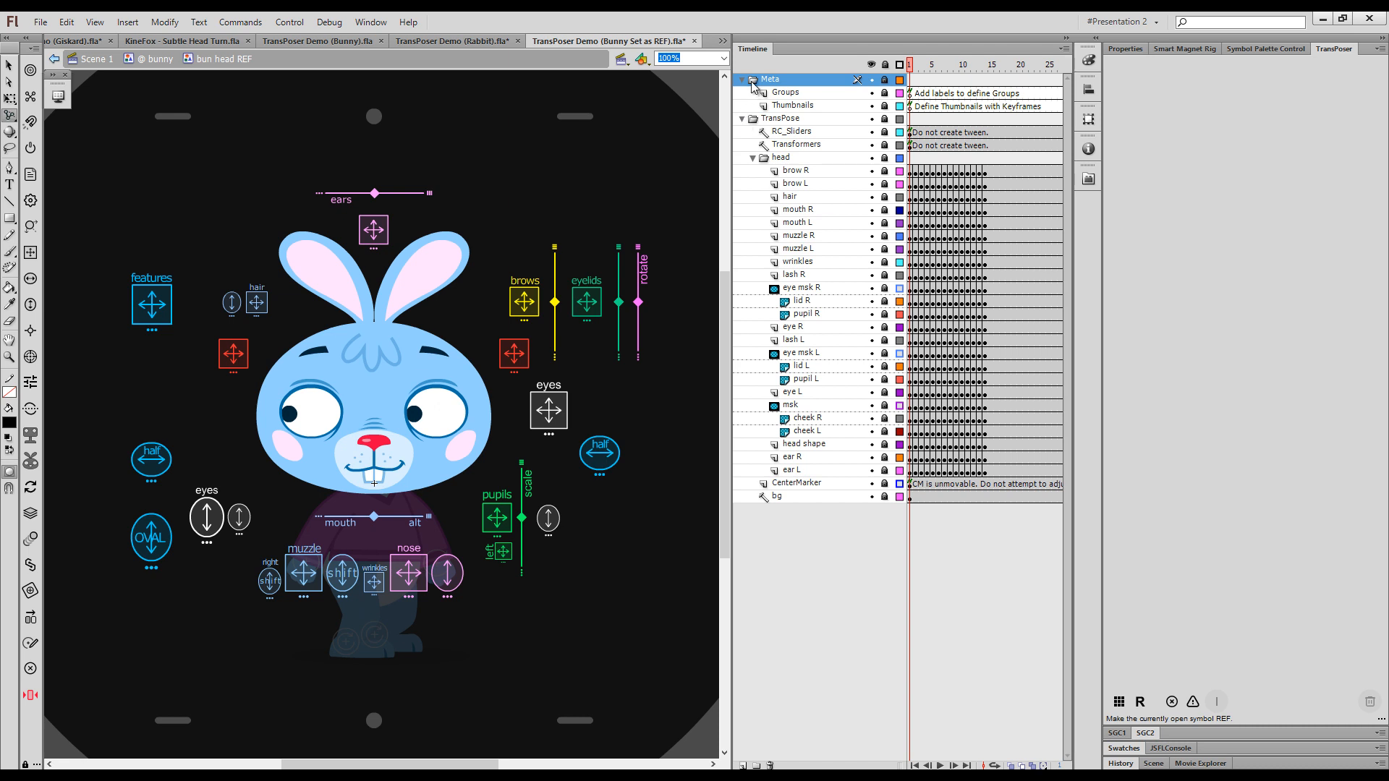
- Move the RC_Sliders and Transformers layers out above the TransPose folder, and CenterMarker and bg out below it
{"action": "left_click", "coordinate": [741, 119]}
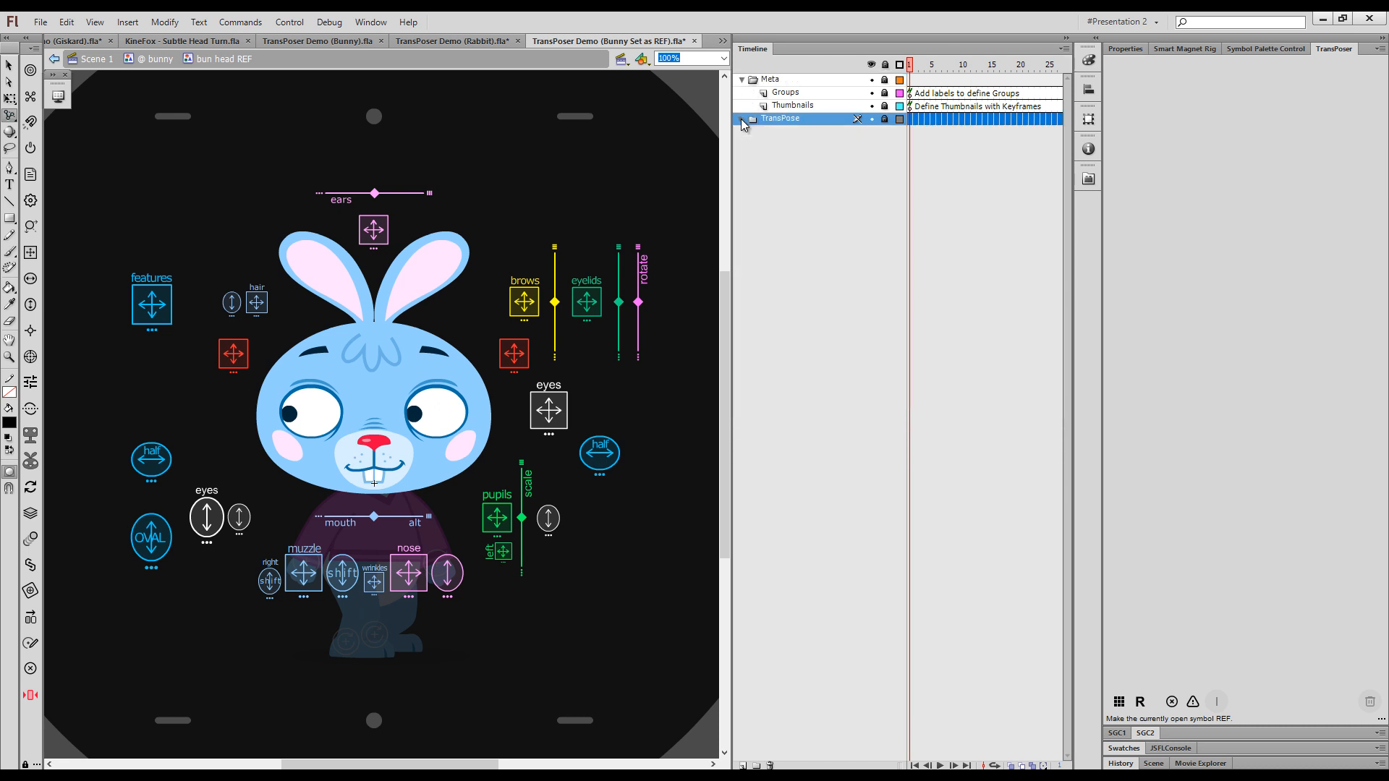
{"action": "left_click", "coordinate": [741, 118]}
{"action": "left_click", "coordinate": [741, 119]}
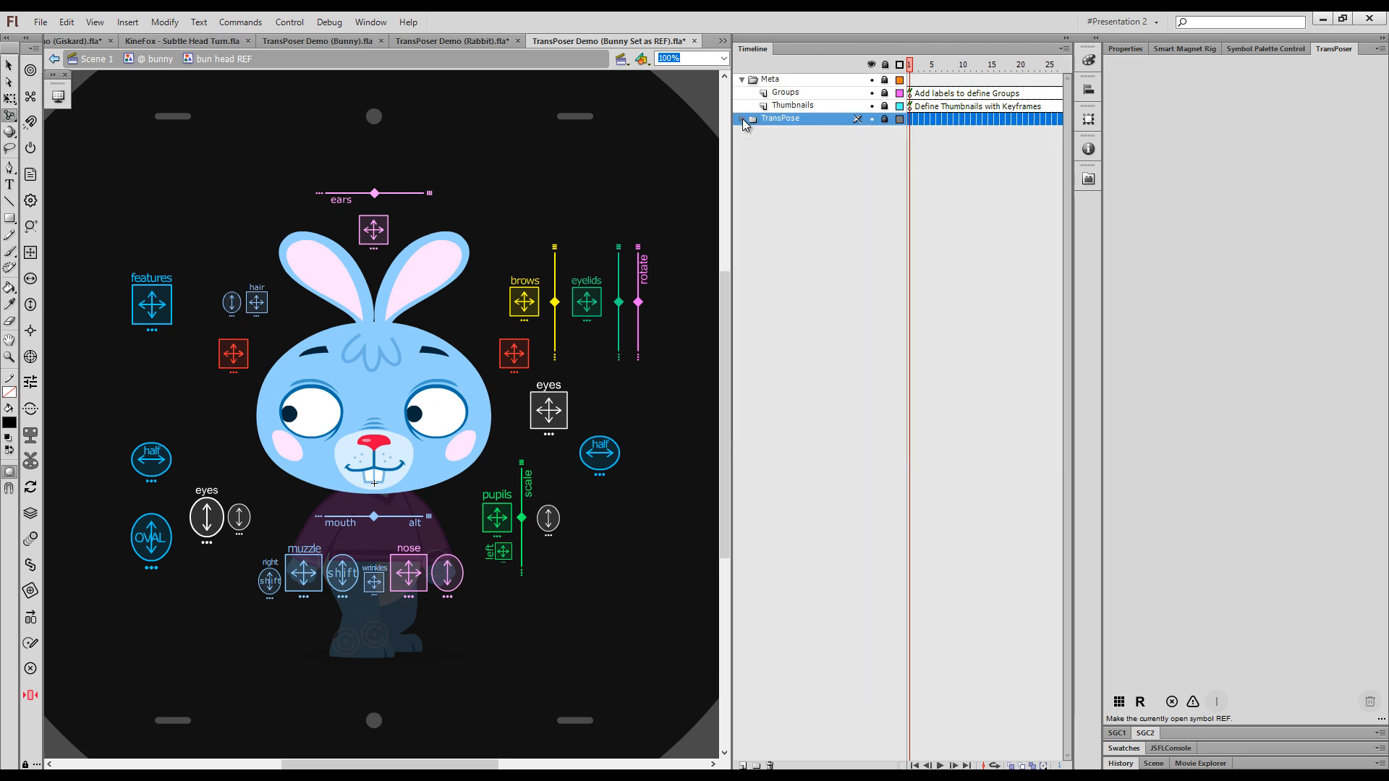
{"action": "left_click", "coordinate": [741, 119]}
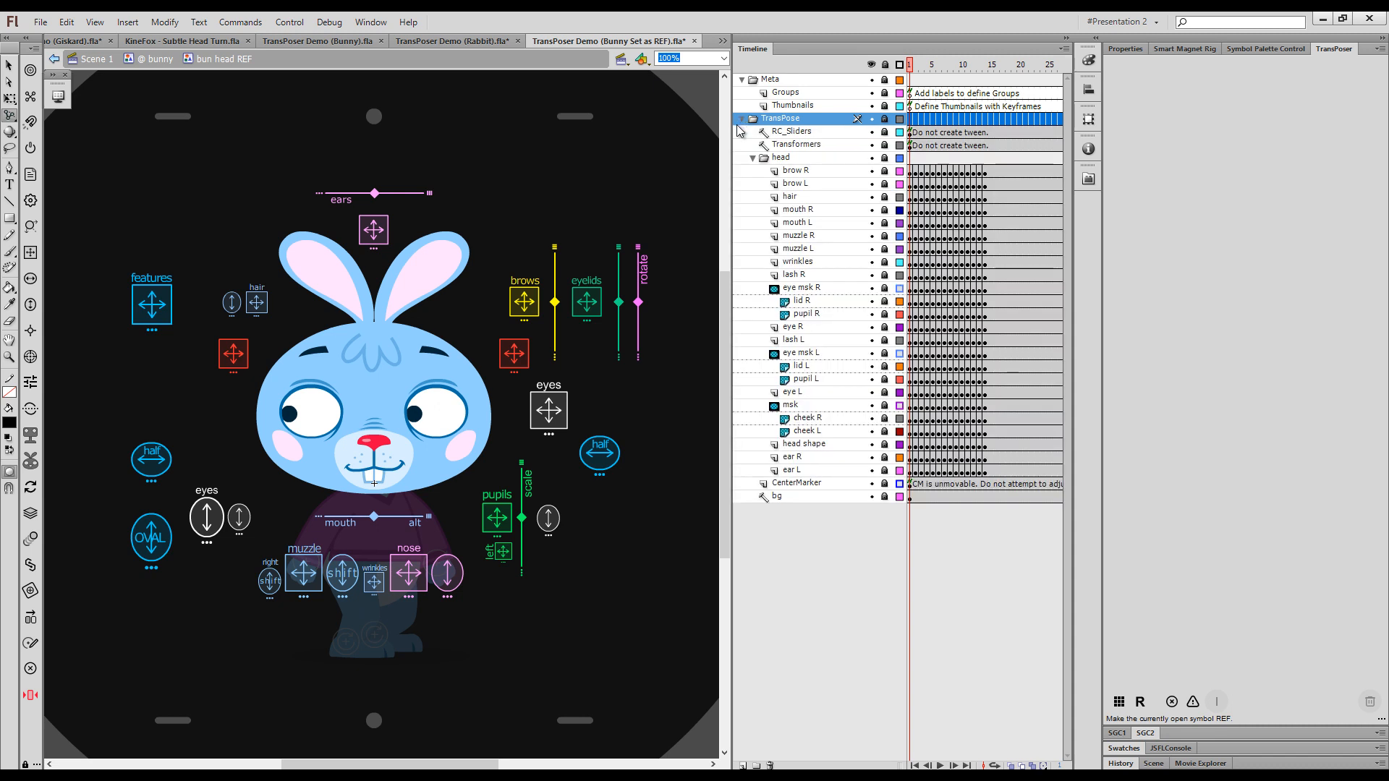
{"action": "left_click", "coordinate": [784, 133]}
{"action": "left_click", "coordinate": [781, 145], "text": "shift"}
{"action": "left_click_drag", "start_coordinate": [781, 145], "coordinate": [770, 114]}
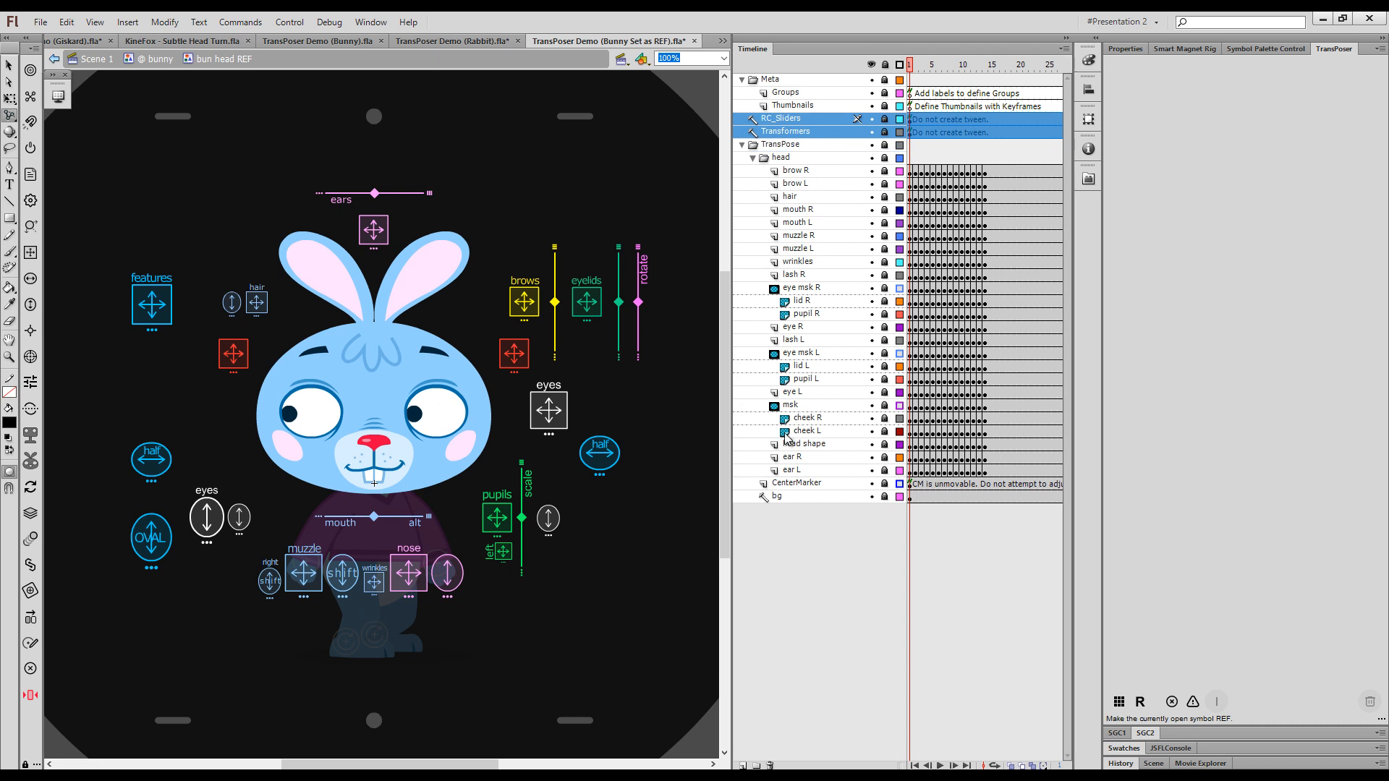
{"action": "left_click_drag", "start_coordinate": [768, 485], "coordinate": [724, 568]}
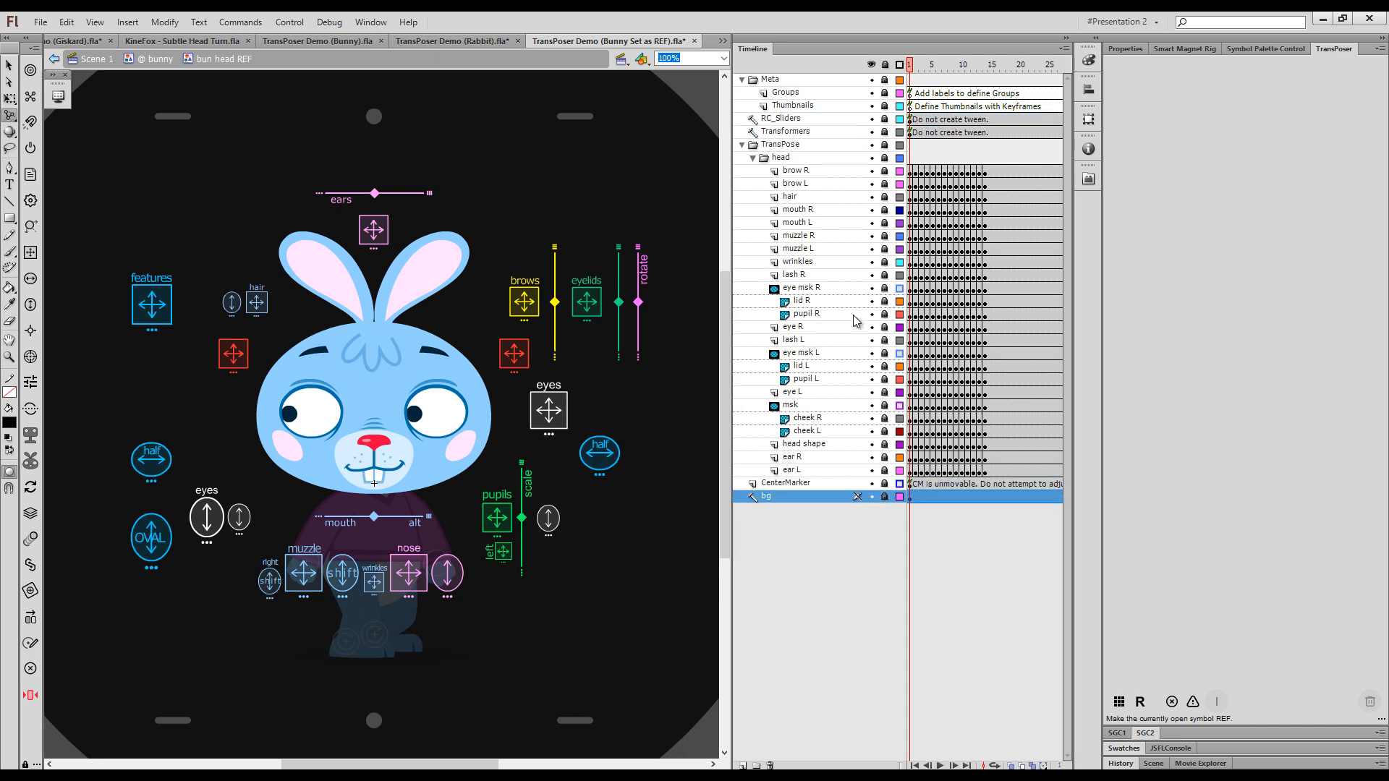
{"action": "left_click", "coordinate": [745, 147]}
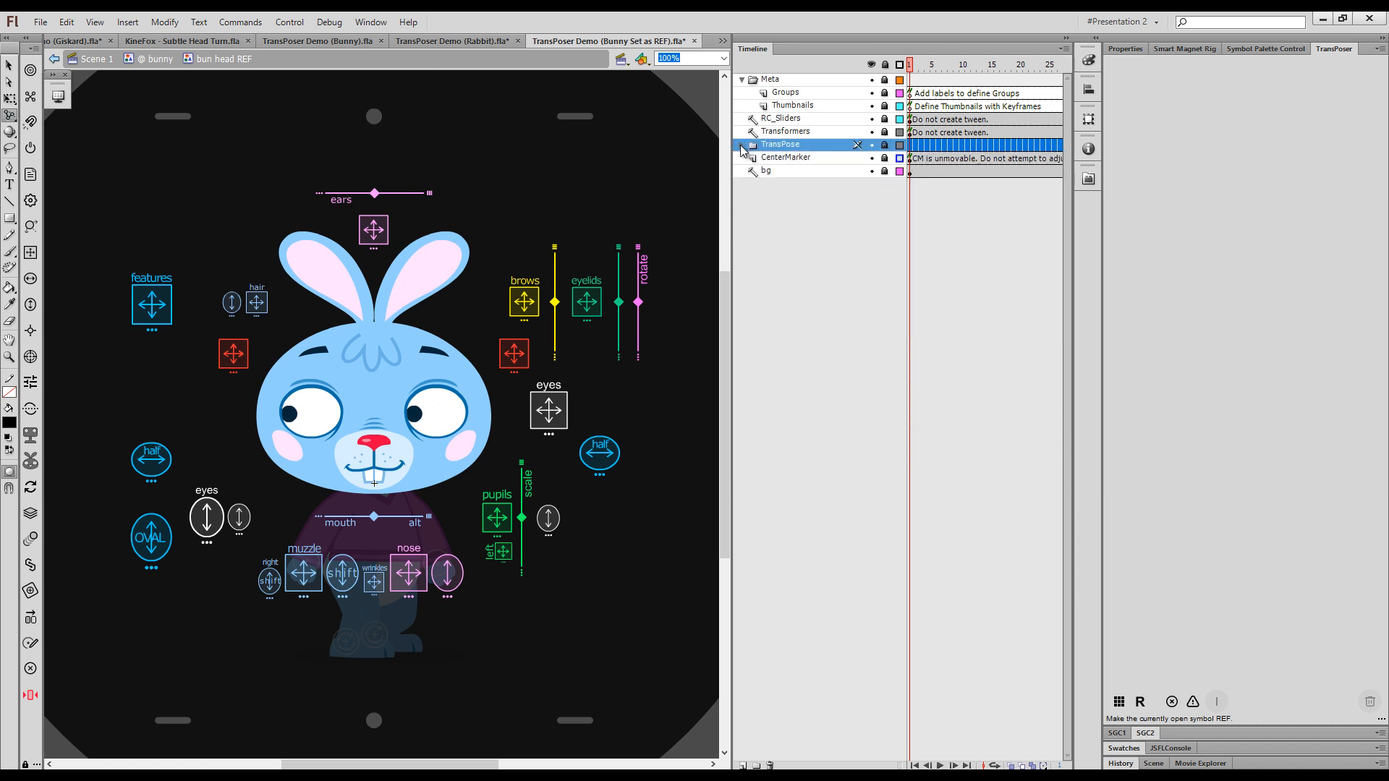
{"action": "left_click", "coordinate": [741, 146]}
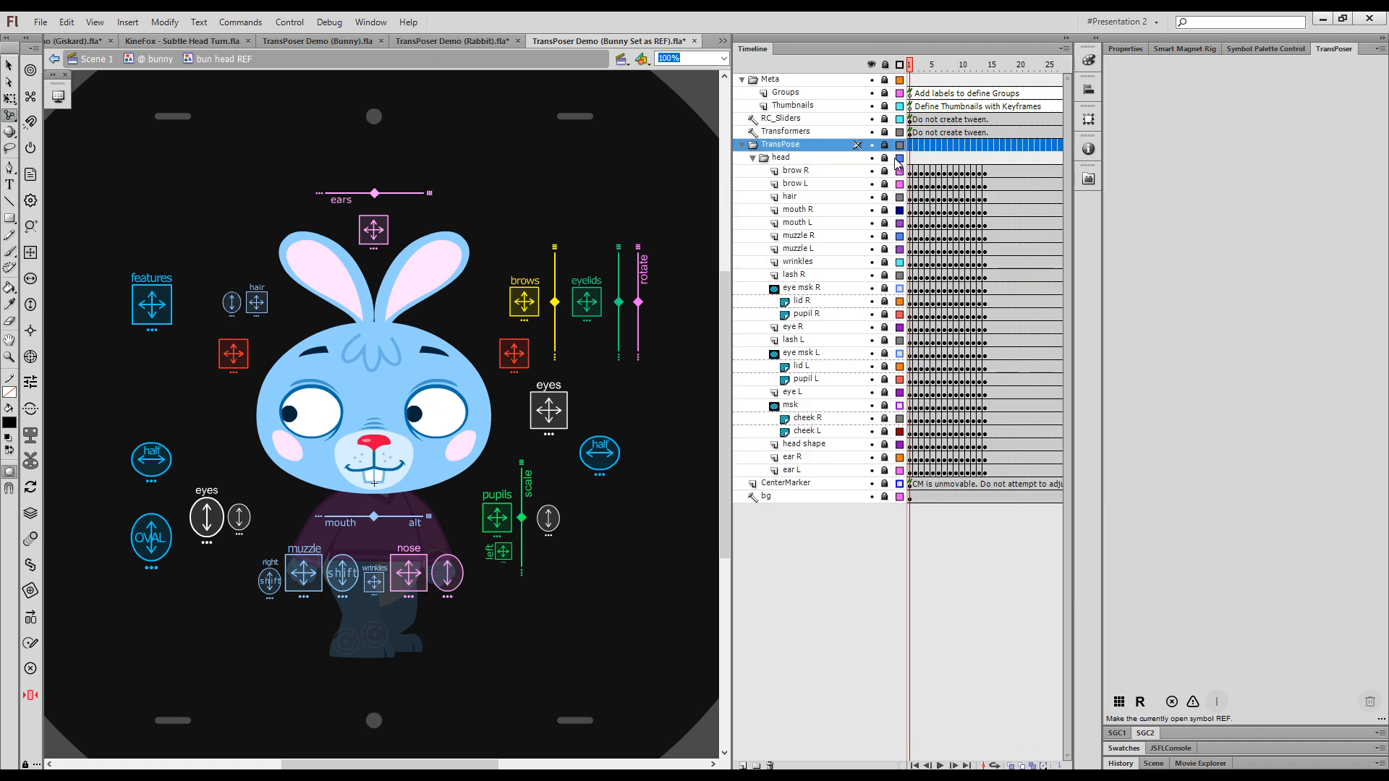
- Clear the Thumbnails layer's placeholder comment and keyframes, leaving blank thumbnail keyframes at frames 1, 7 and 14
{"action": "left_click", "coordinate": [988, 108]}
{"action": "left_click", "coordinate": [910, 107]}
{"action": "left_click", "coordinate": [803, 106]}
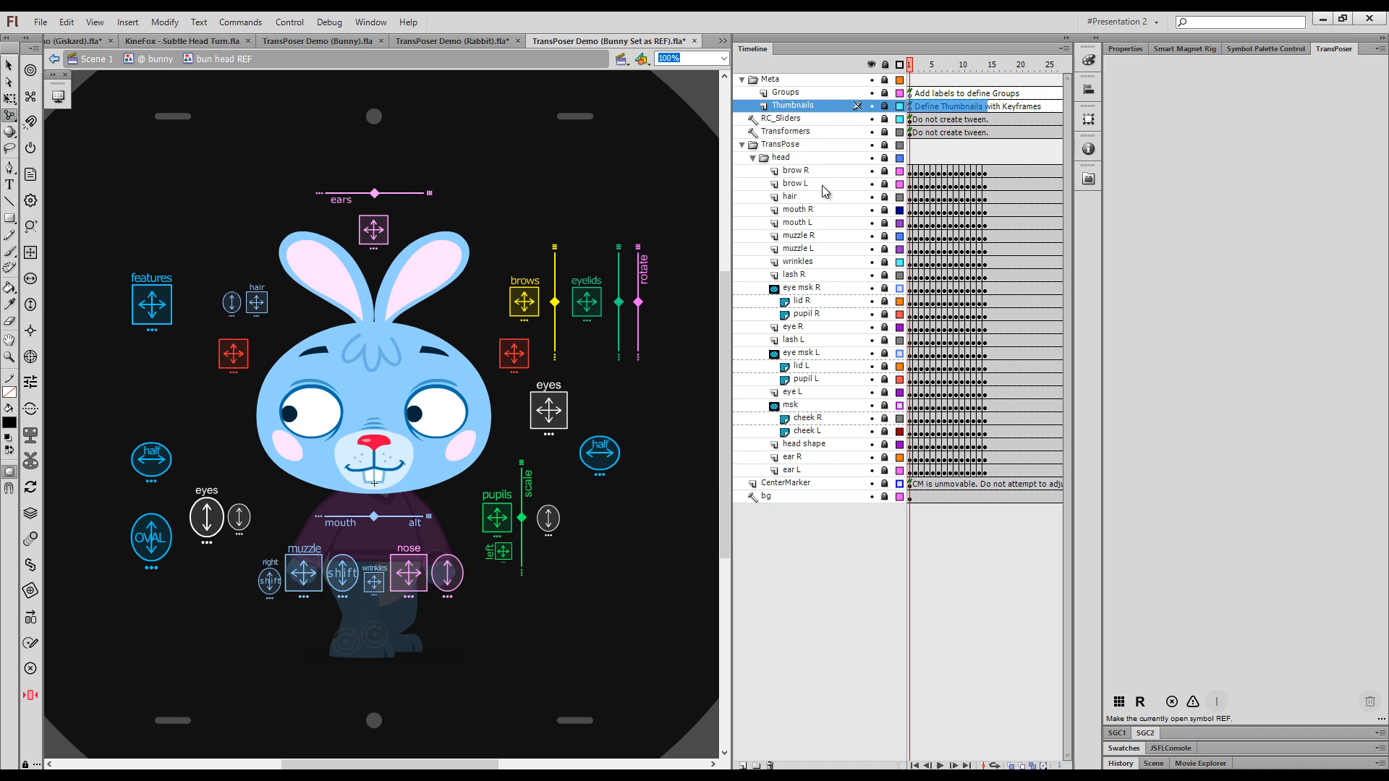
{"action": "key", "text": "F6"}
{"action": "left_click_drag", "start_coordinate": [920, 65], "coordinate": [984, 110]}
{"action": "key", "text": "shift+F6"}
{"action": "left_click", "coordinate": [944, 109]}
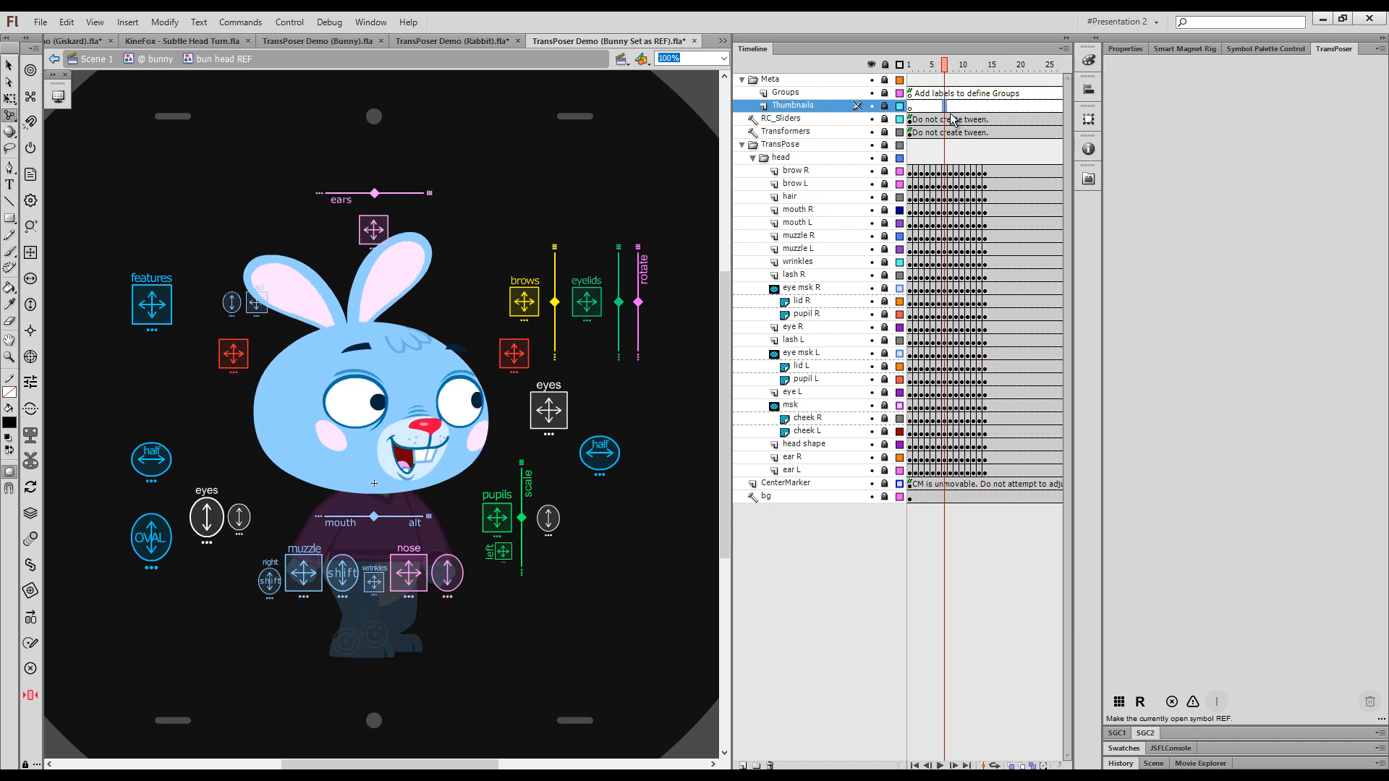
{"action": "left_click", "coordinate": [984, 110]}
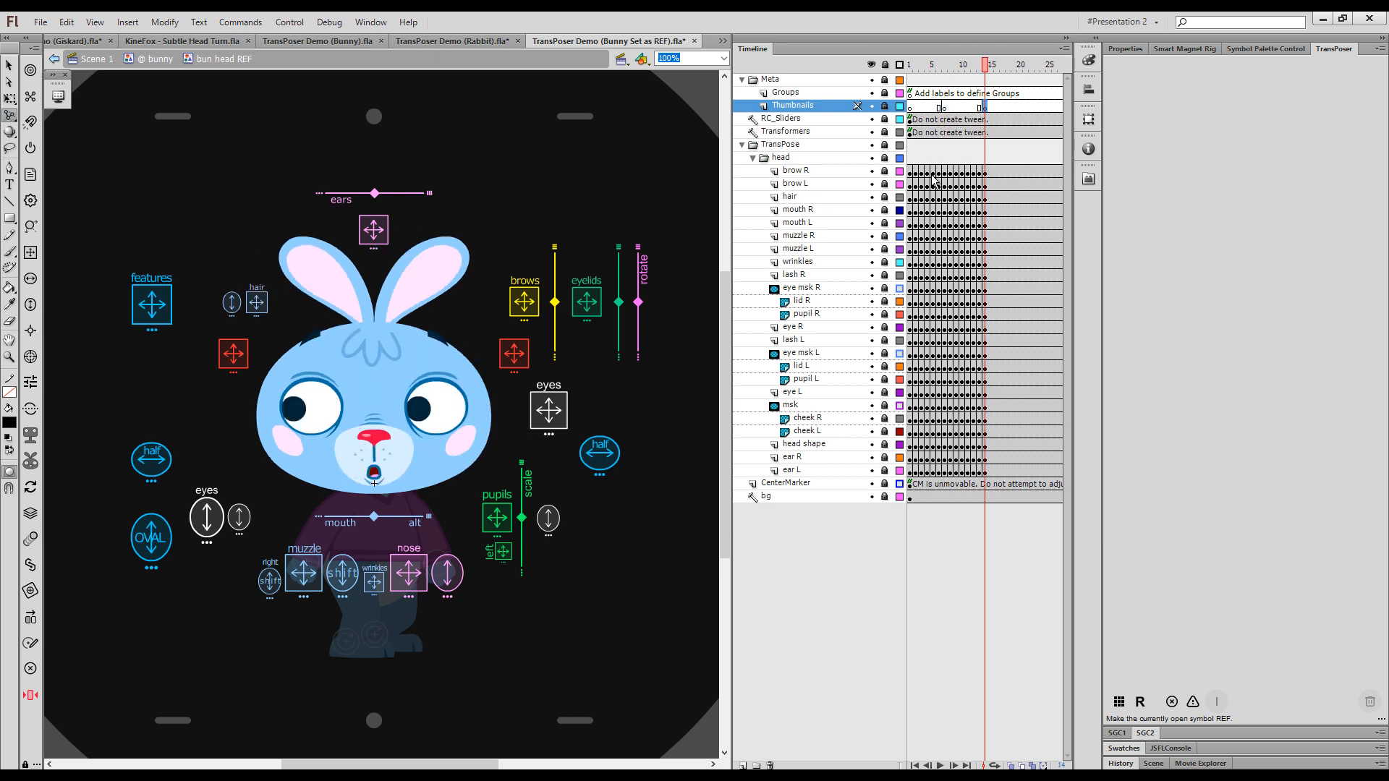
- Replace the comment label on the first frame of the Groups layer with // A
{"action": "left_click", "coordinate": [910, 94]}
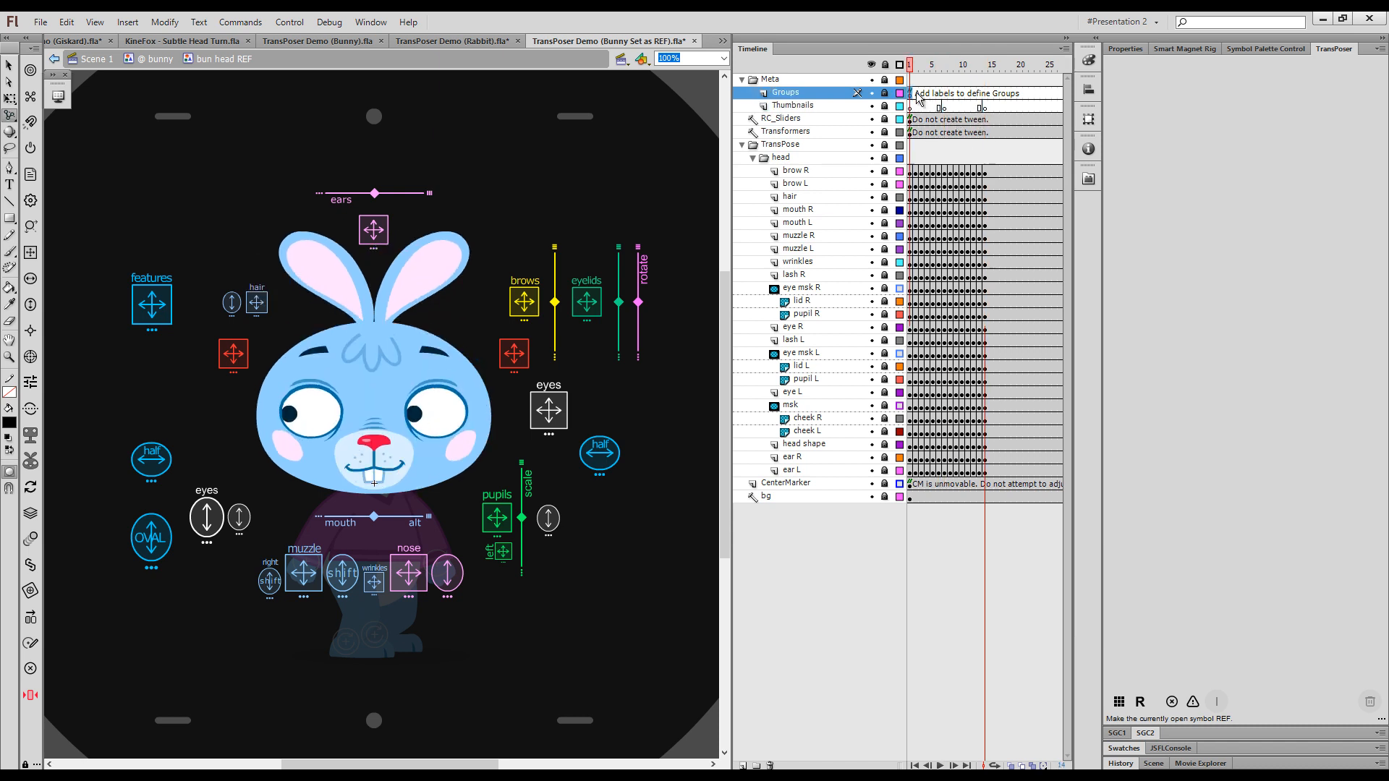
{"action": "left_click", "coordinate": [1125, 49]}
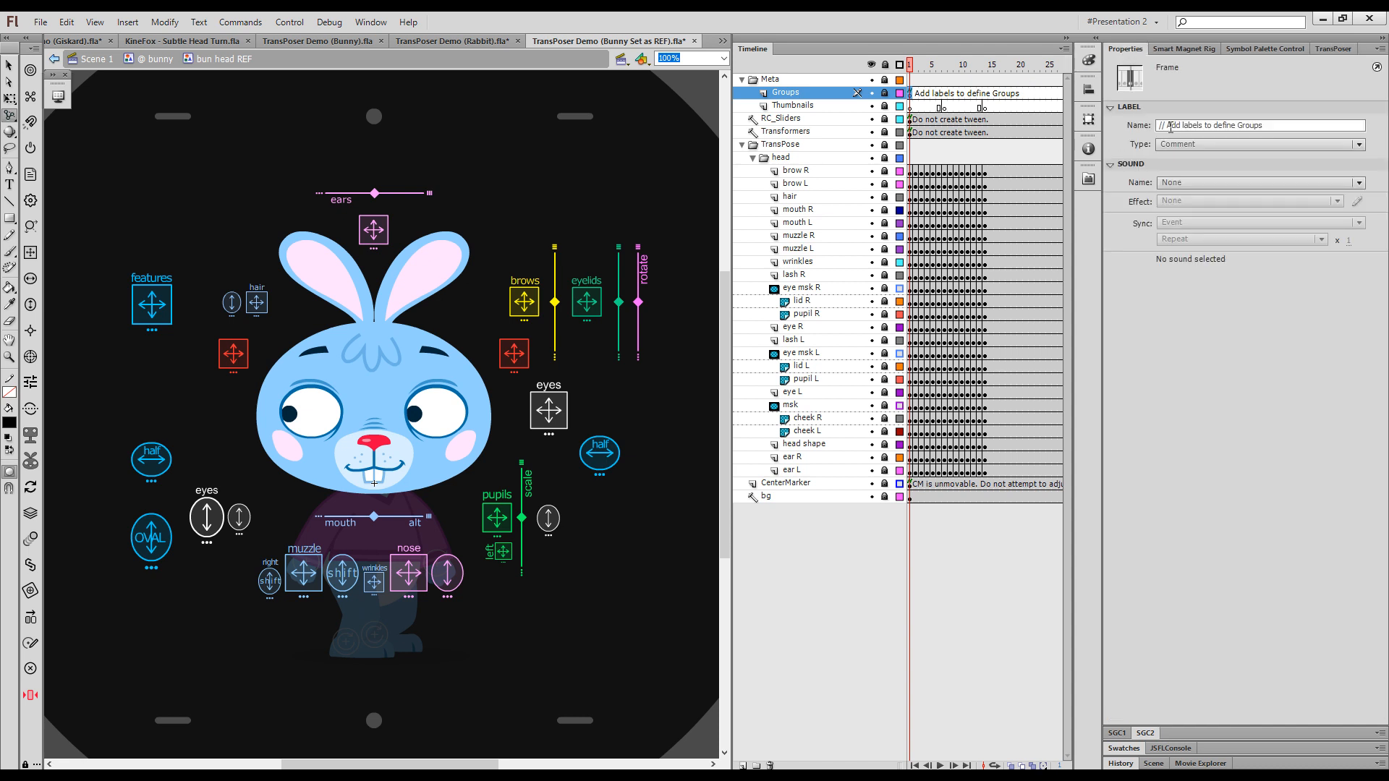
{"action": "left_click", "coordinate": [1248, 127]}
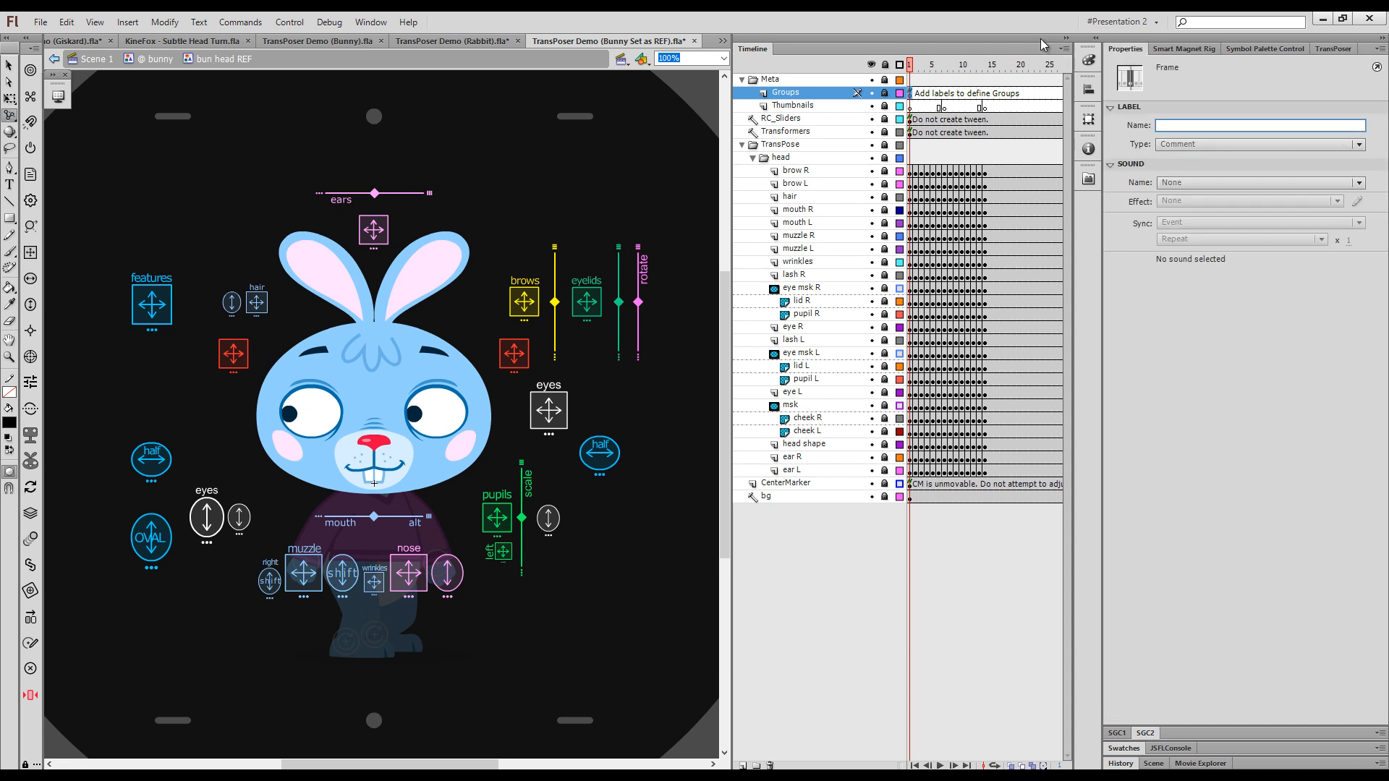
{"action": "type", "text": "// A"}
{"action": "key", "text": "Return"}
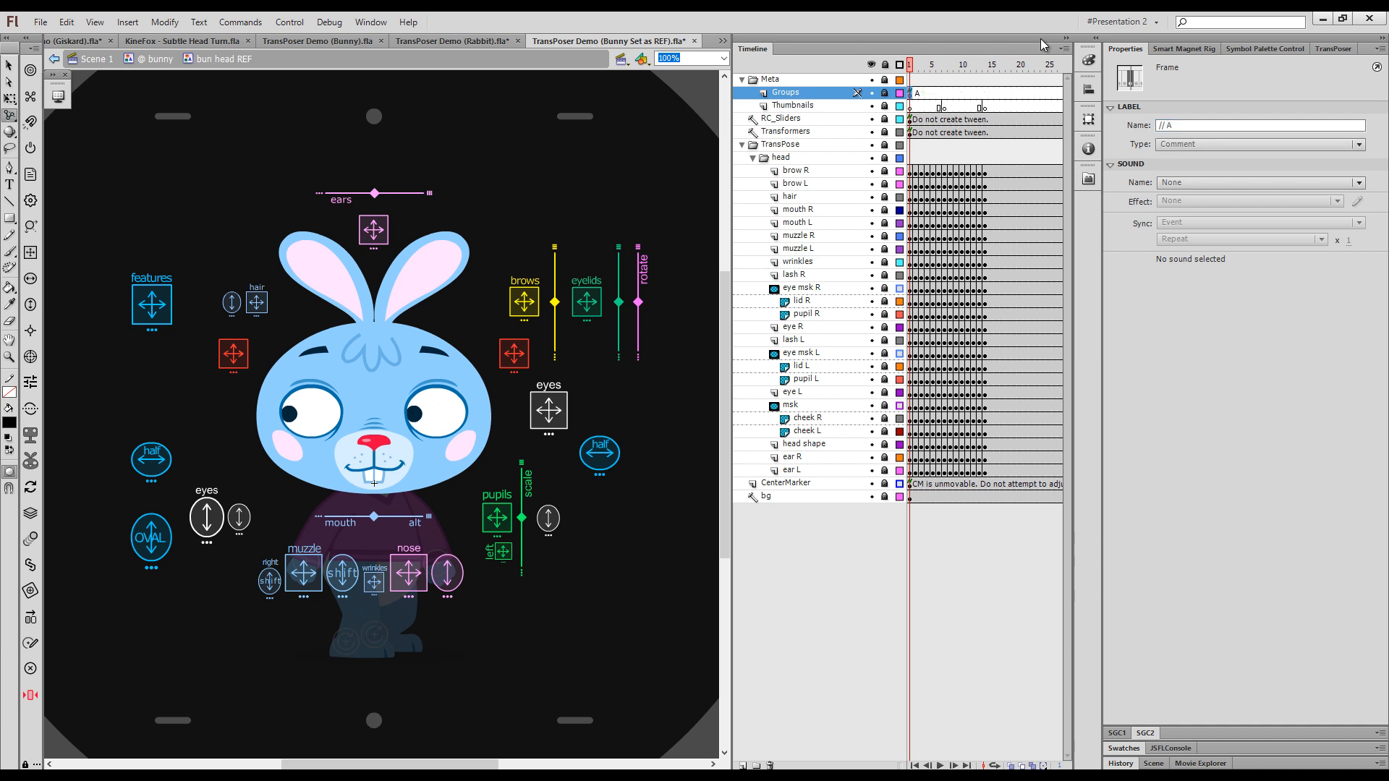
- Label the Thumbnails layer's keyframe at frame 7 with the comment // happy
{"action": "left_click", "coordinate": [943, 108]}
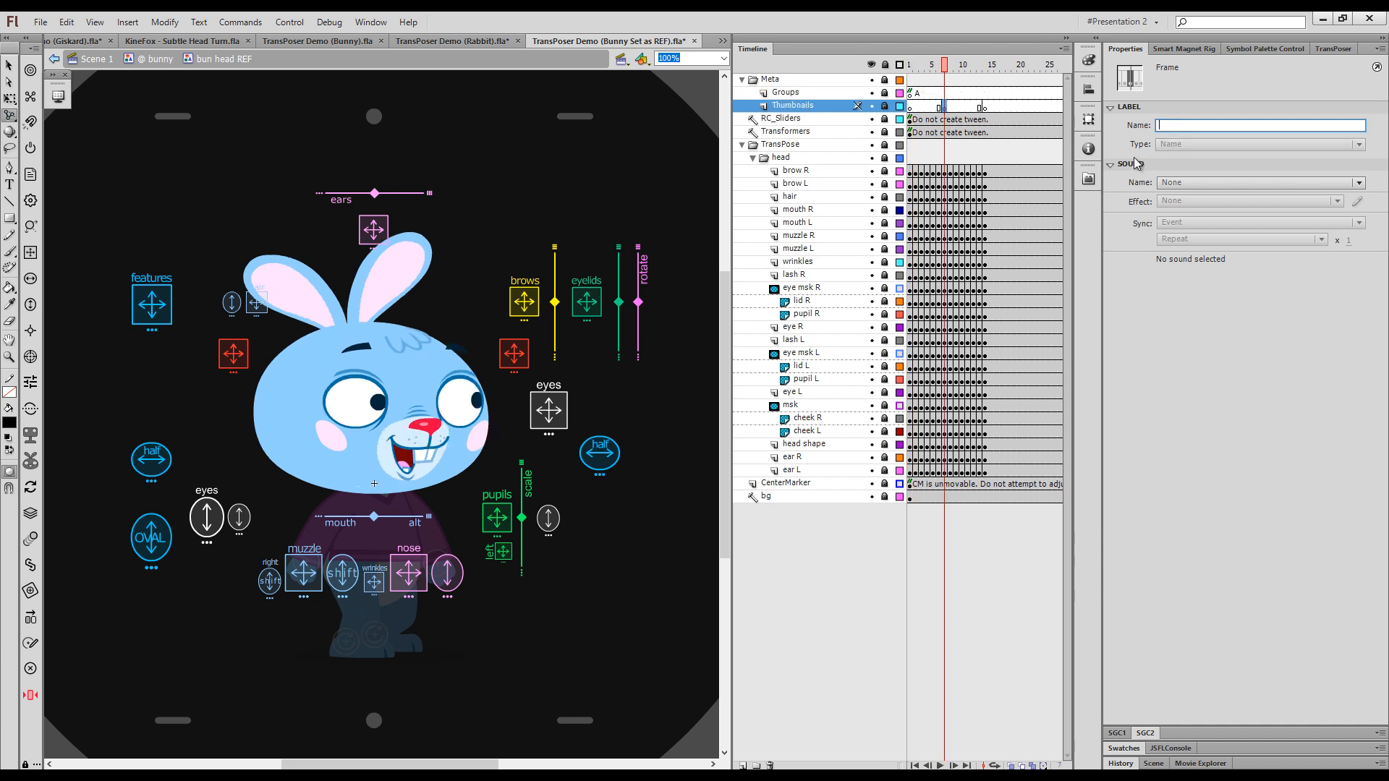
{"action": "type", "text": "//"}
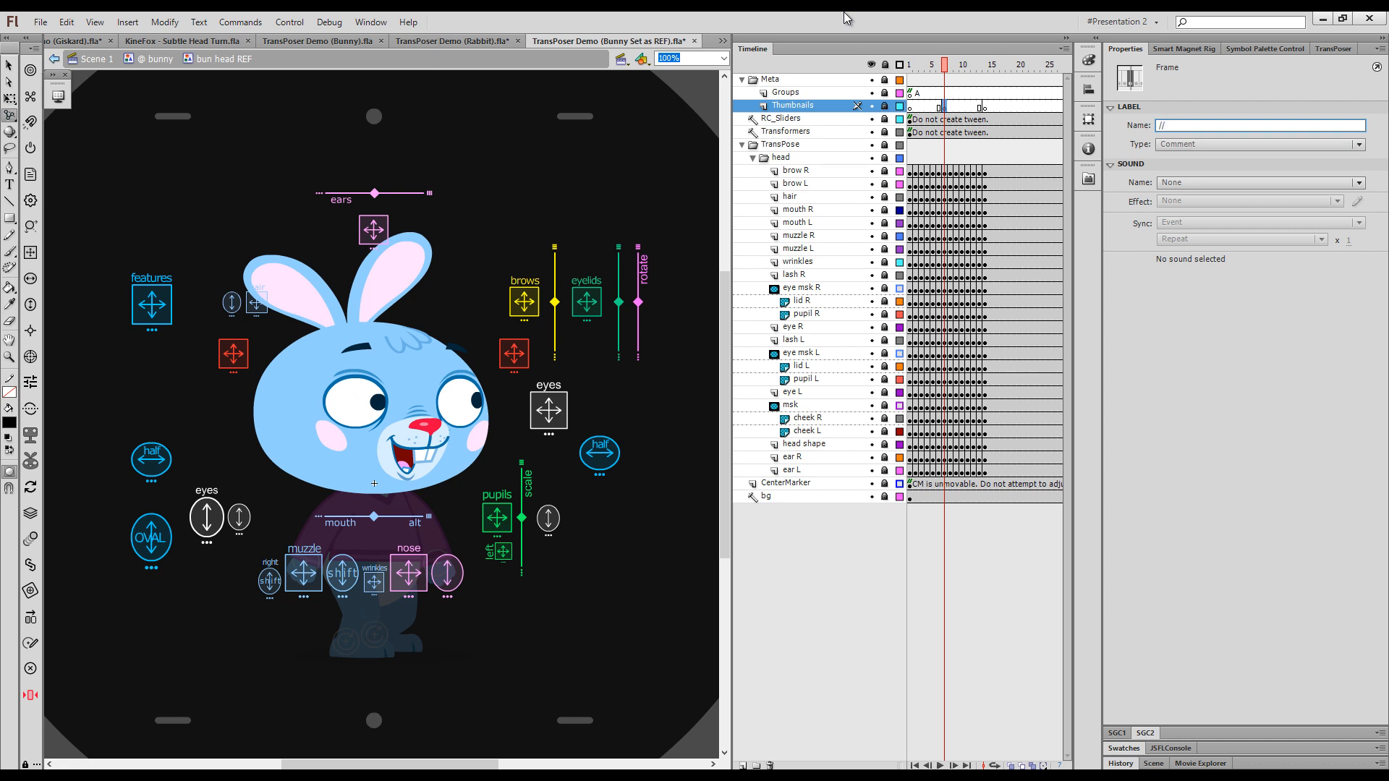
{"action": "type", "text": " happy"}
{"action": "key", "text": "Return"}
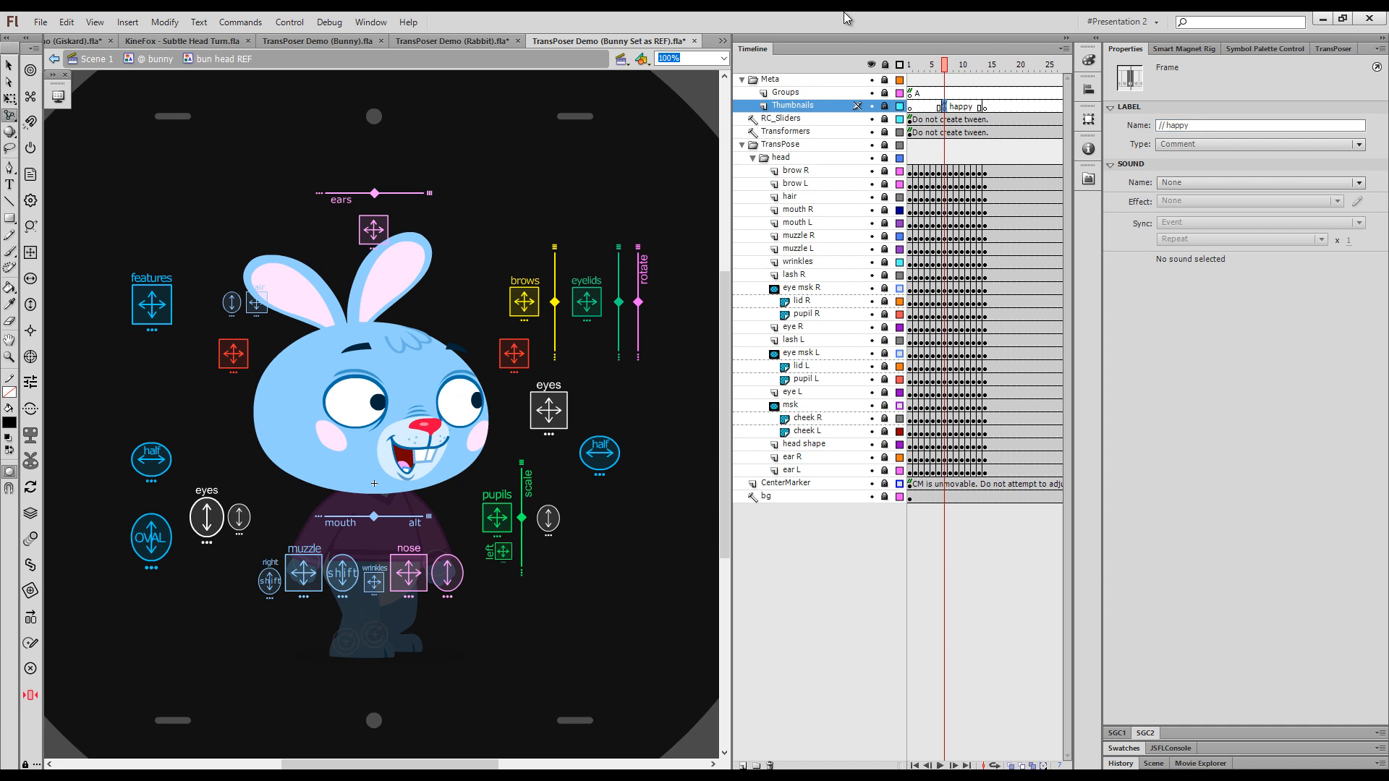
- Load the bun head REF symbol with its pose thumbnails into the TransPoser panel
{"action": "left_click", "coordinate": [1330, 48]}
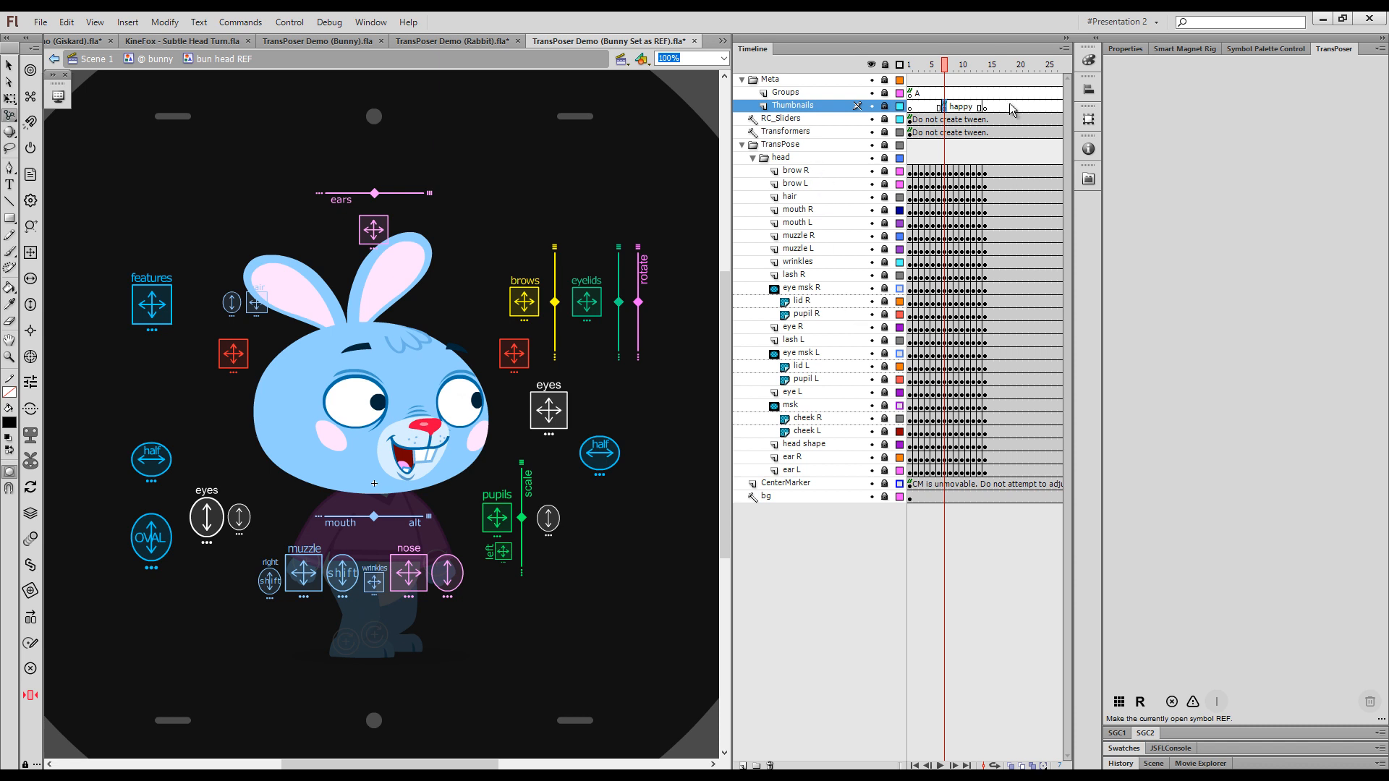
{"action": "left_click", "coordinate": [1118, 702]}
{"action": "left_click", "coordinate": [712, 464]}
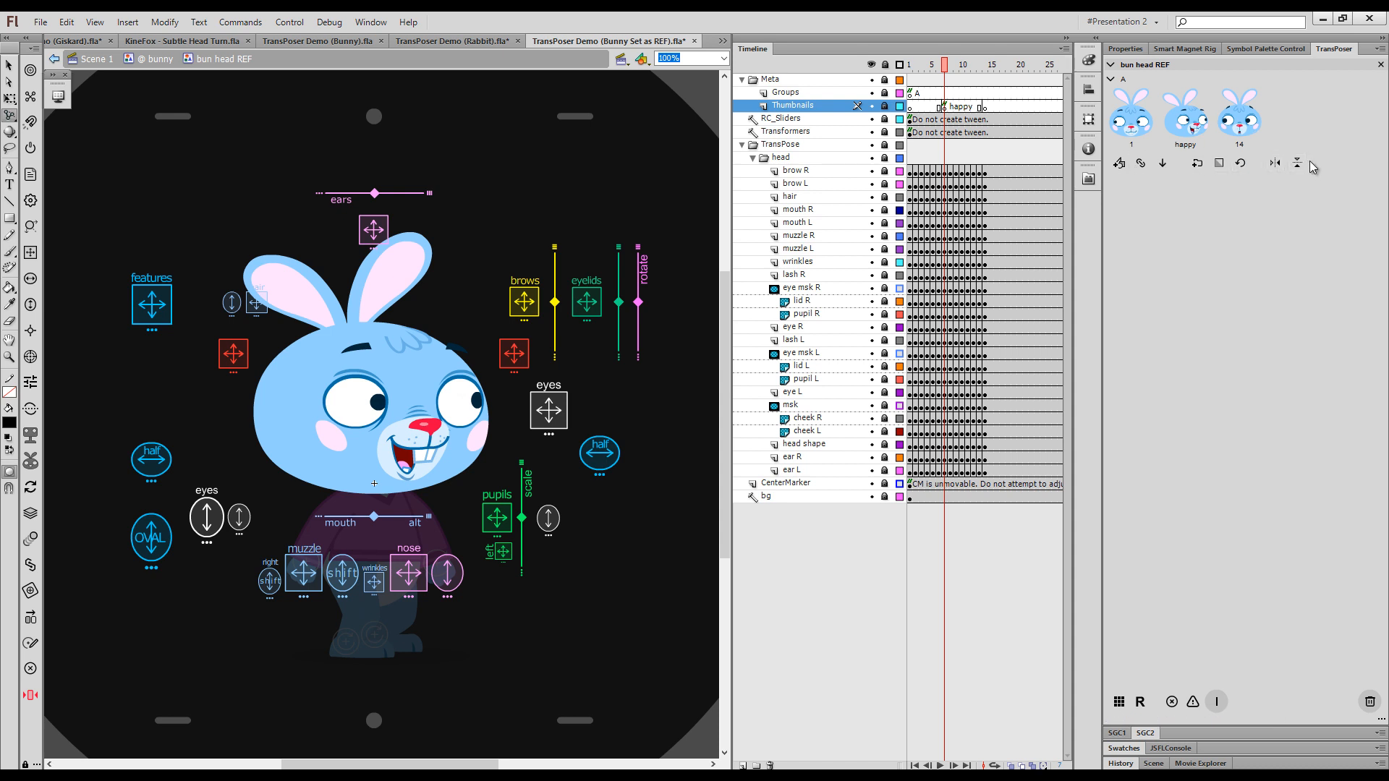
- Set the pose thumbnails' background color to #333333
{"action": "left_click", "coordinate": [1220, 165]}
{"action": "left_click", "coordinate": [699, 377]}
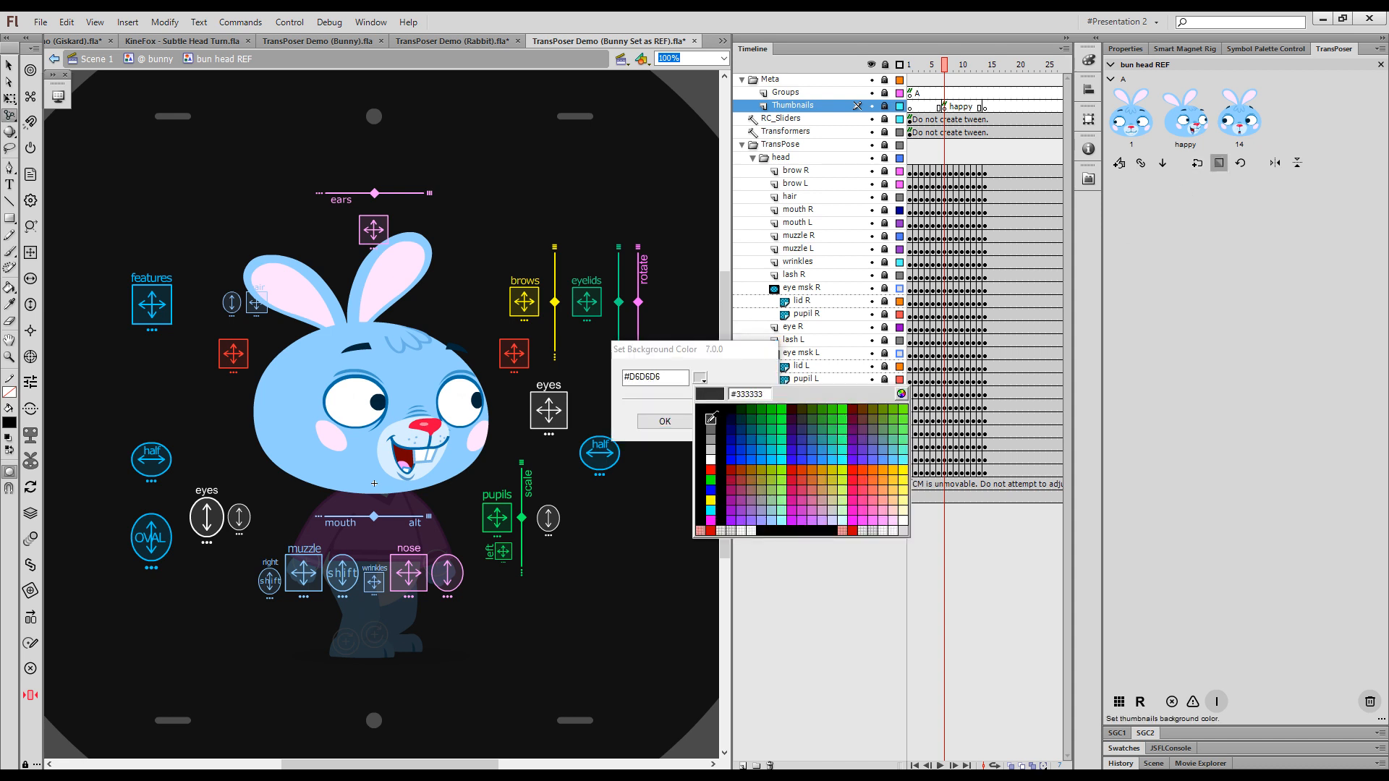
{"action": "left_click", "coordinate": [712, 418]}
{"action": "left_click", "coordinate": [664, 421]}
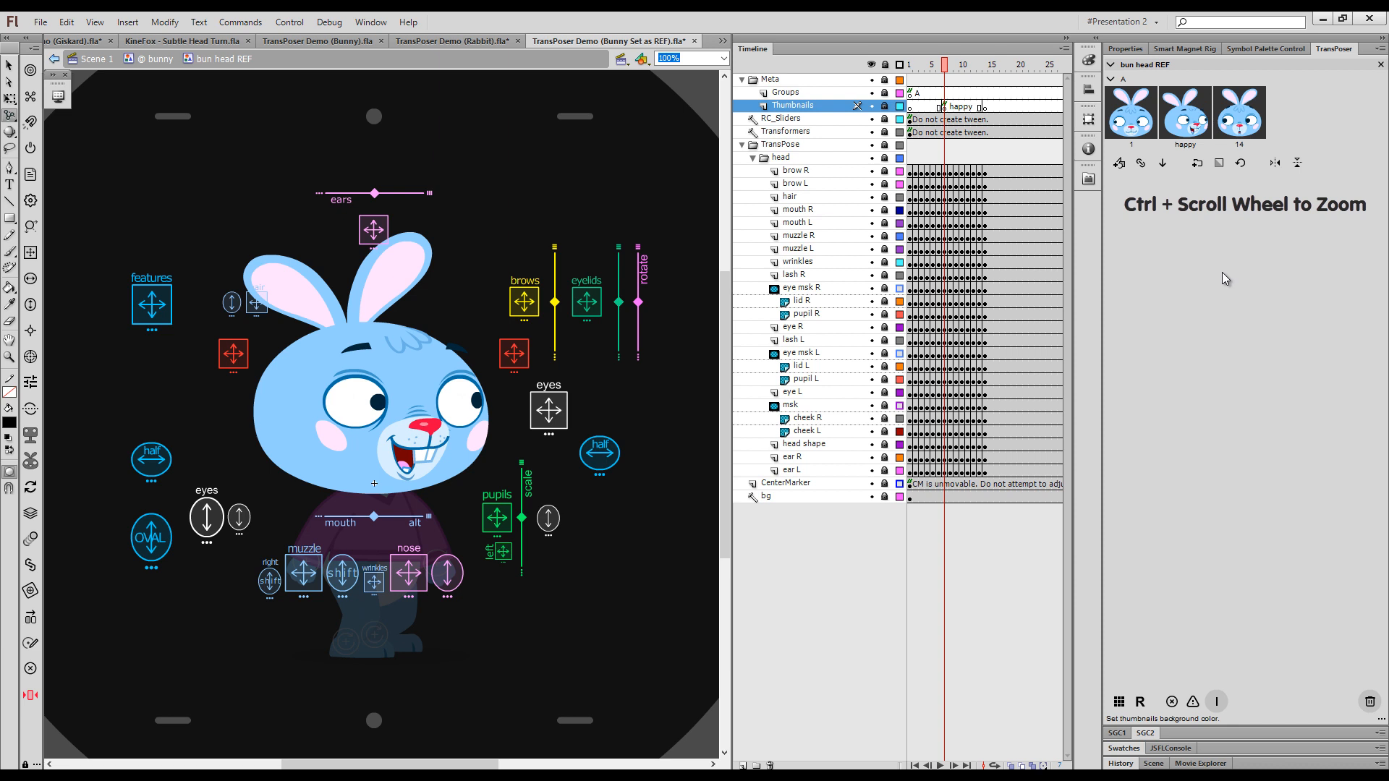
- Zoom the pose thumbnails and apply a larger thumbnail size in the TransPoser settings
{"action": "scroll", "coordinate": [1222, 272], "scroll_direction": "up", "scroll_amount": 3}
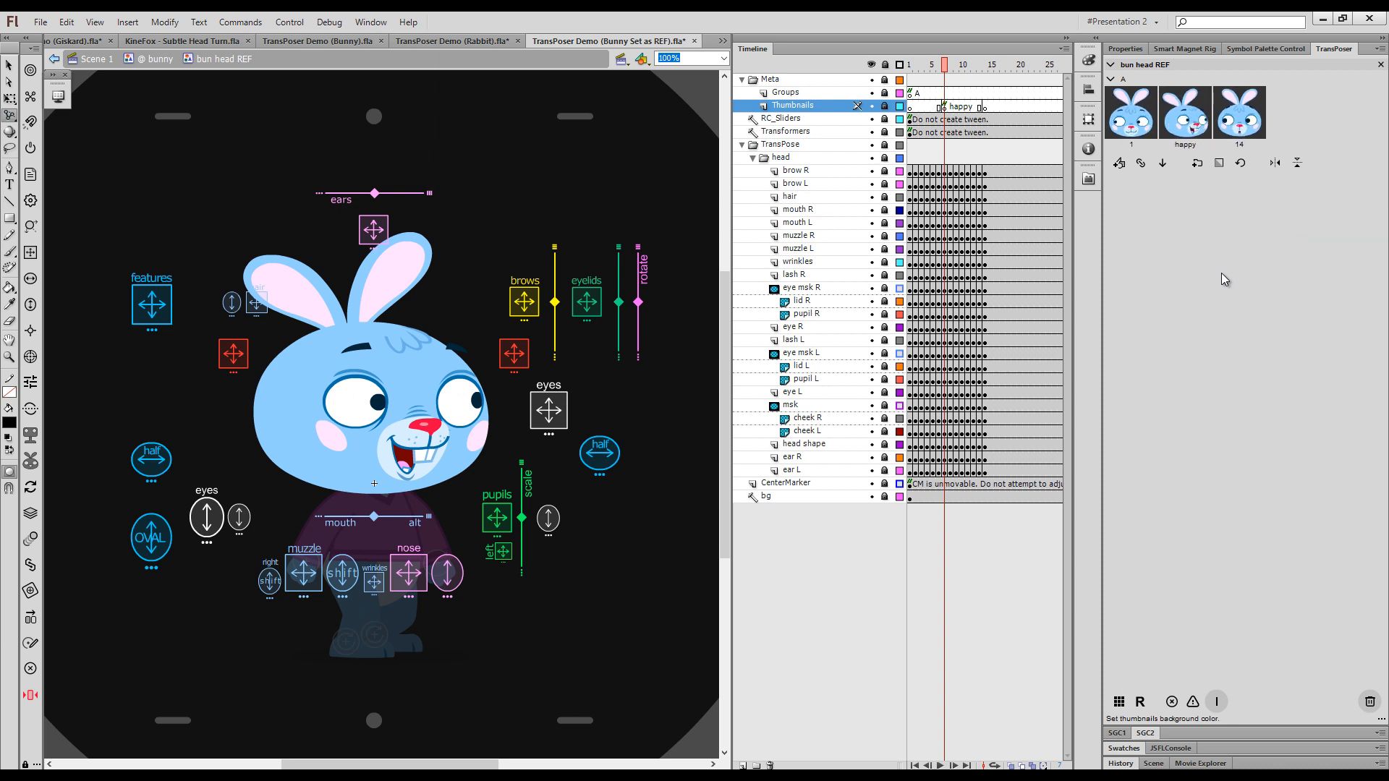
{"action": "scroll", "coordinate": [1221, 273], "scroll_direction": "down", "scroll_amount": 1}
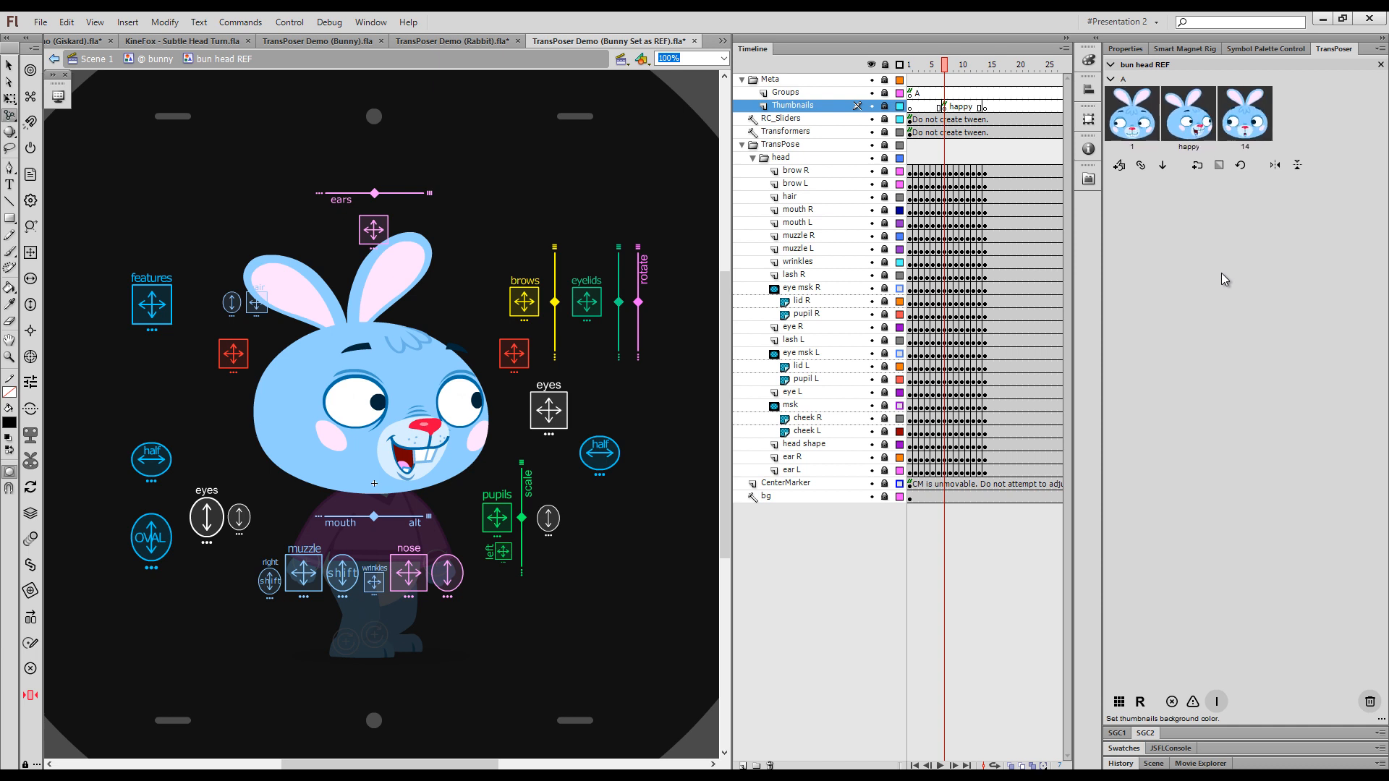
{"action": "left_click", "coordinate": [1381, 719]}
{"action": "left_click", "coordinate": [1352, 620]}
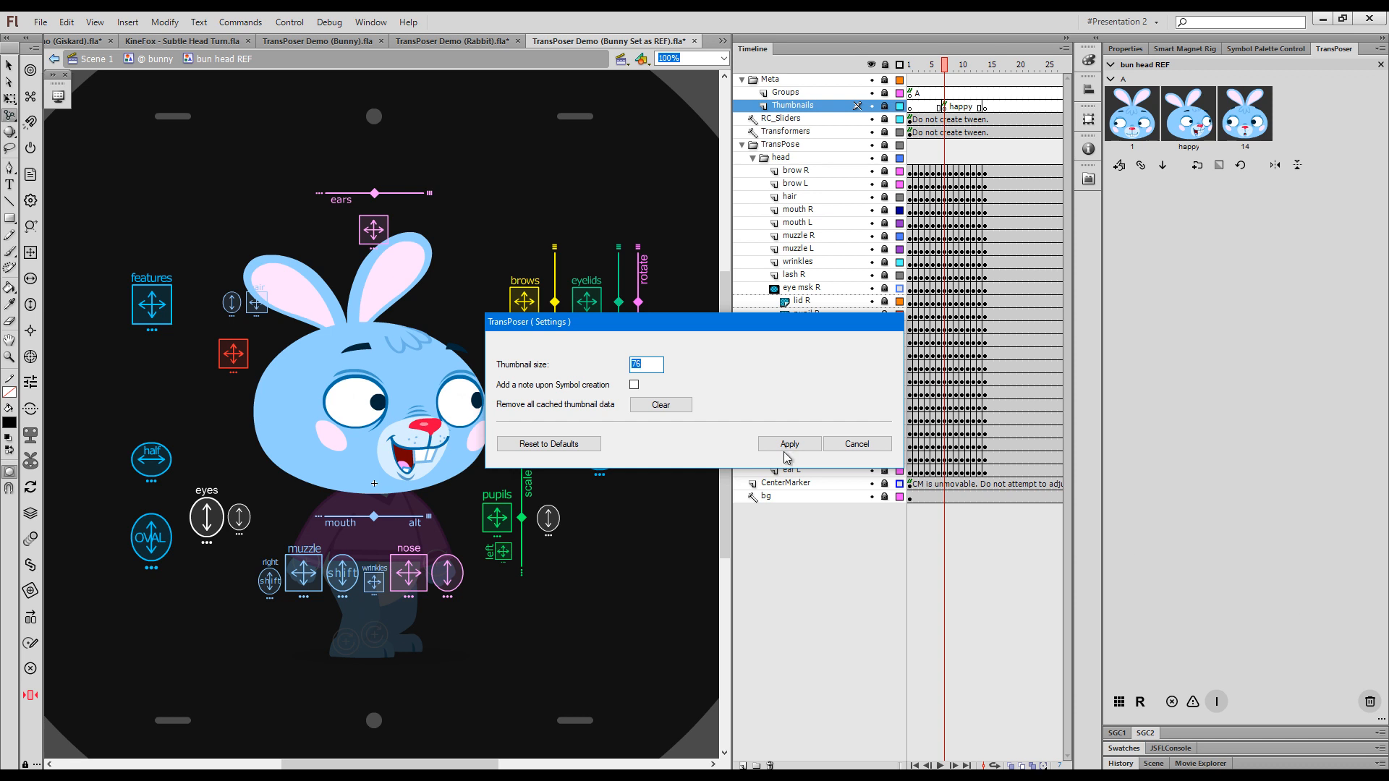
{"action": "left_click", "coordinate": [651, 365]}
{"action": "left_click_drag", "start_coordinate": [651, 365], "coordinate": [626, 370]}
{"action": "left_click", "coordinate": [774, 443]}
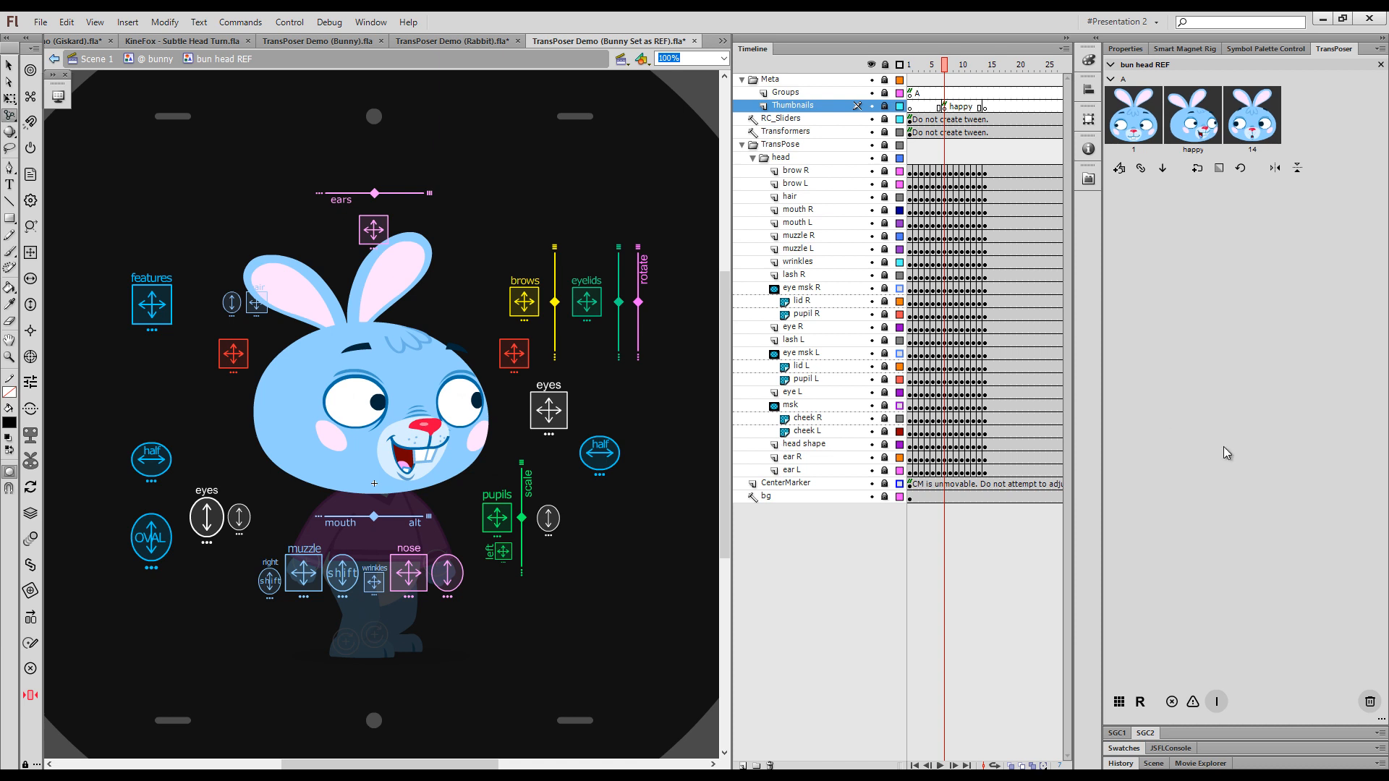
- Create a thumbnail group named B holding the frame 14 pose, and move the happy pose to the front of group A
{"action": "left_click", "coordinate": [1197, 169]}
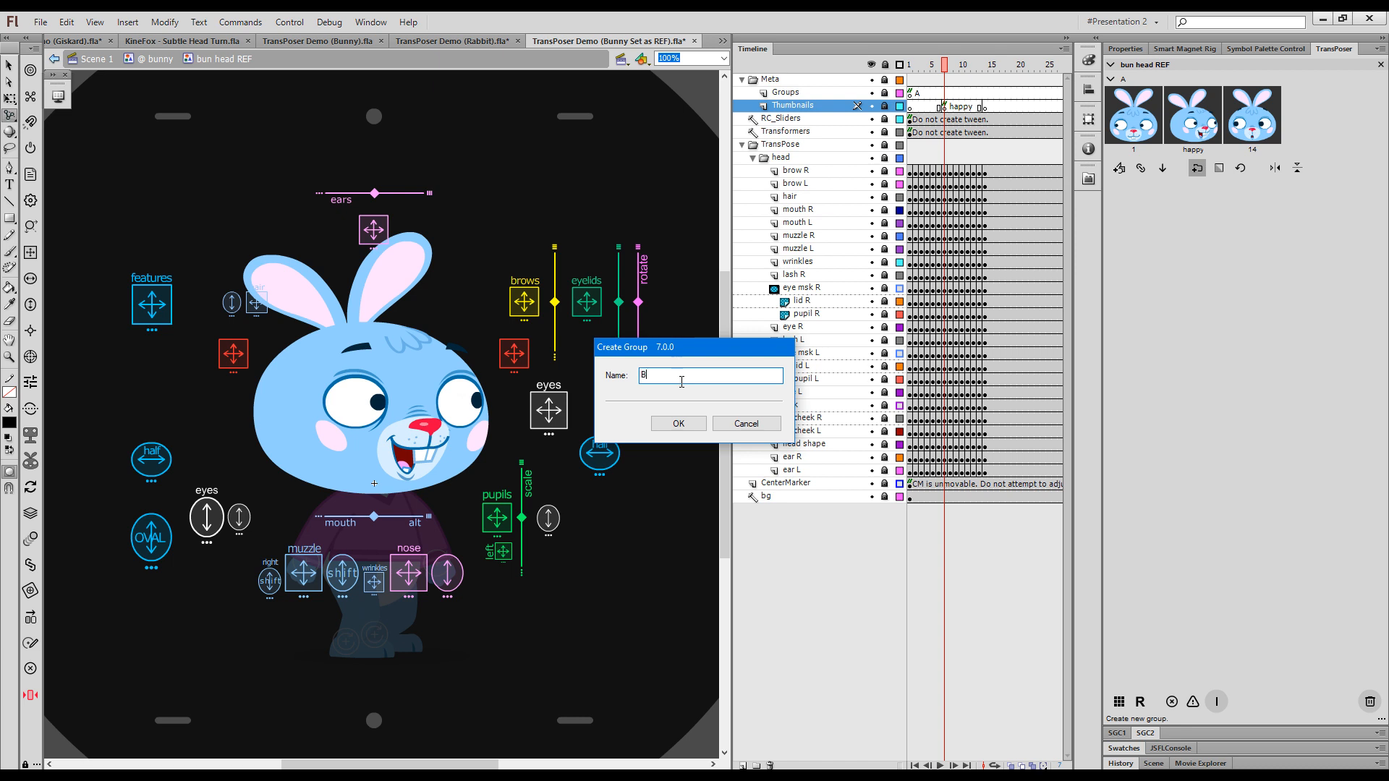
{"action": "left_click", "coordinate": [667, 427]}
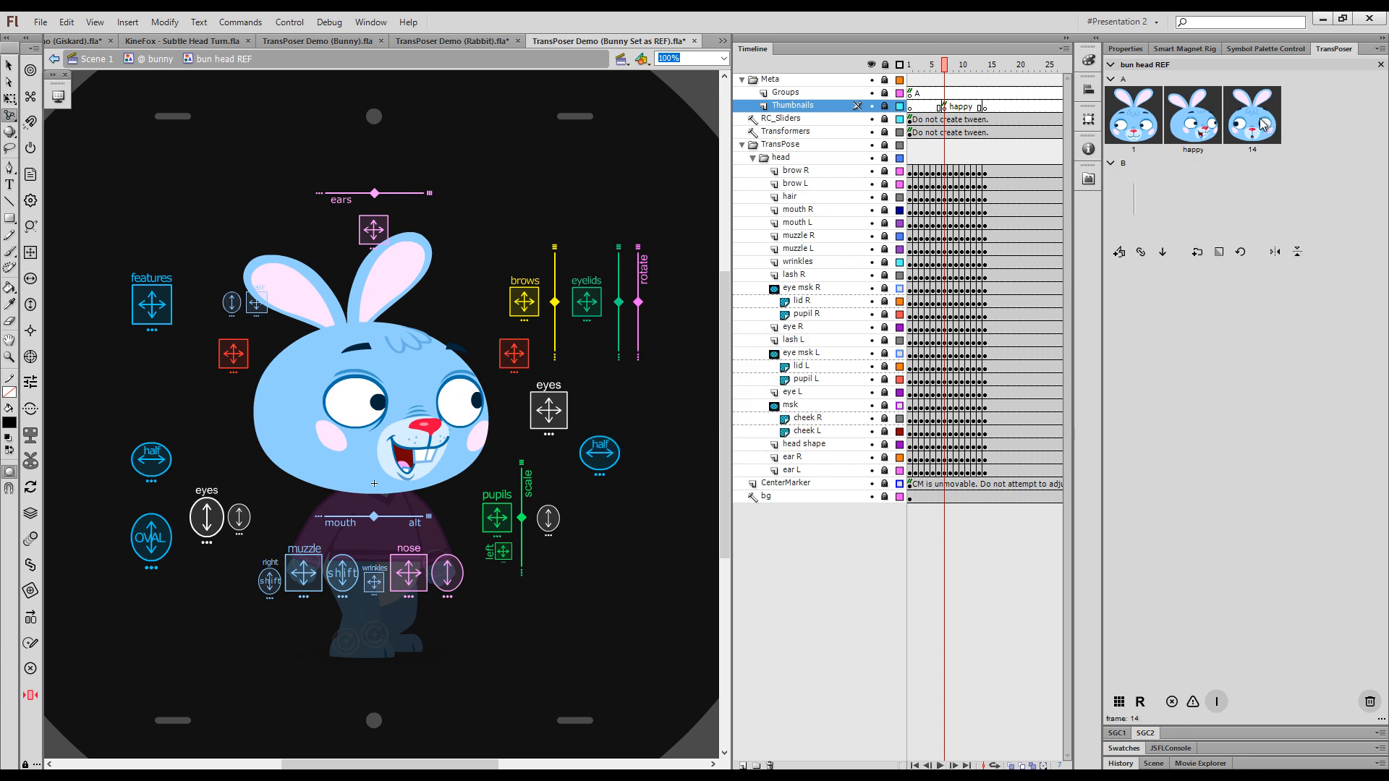
{"action": "left_click_drag", "start_coordinate": [1247, 135], "coordinate": [1153, 191]}
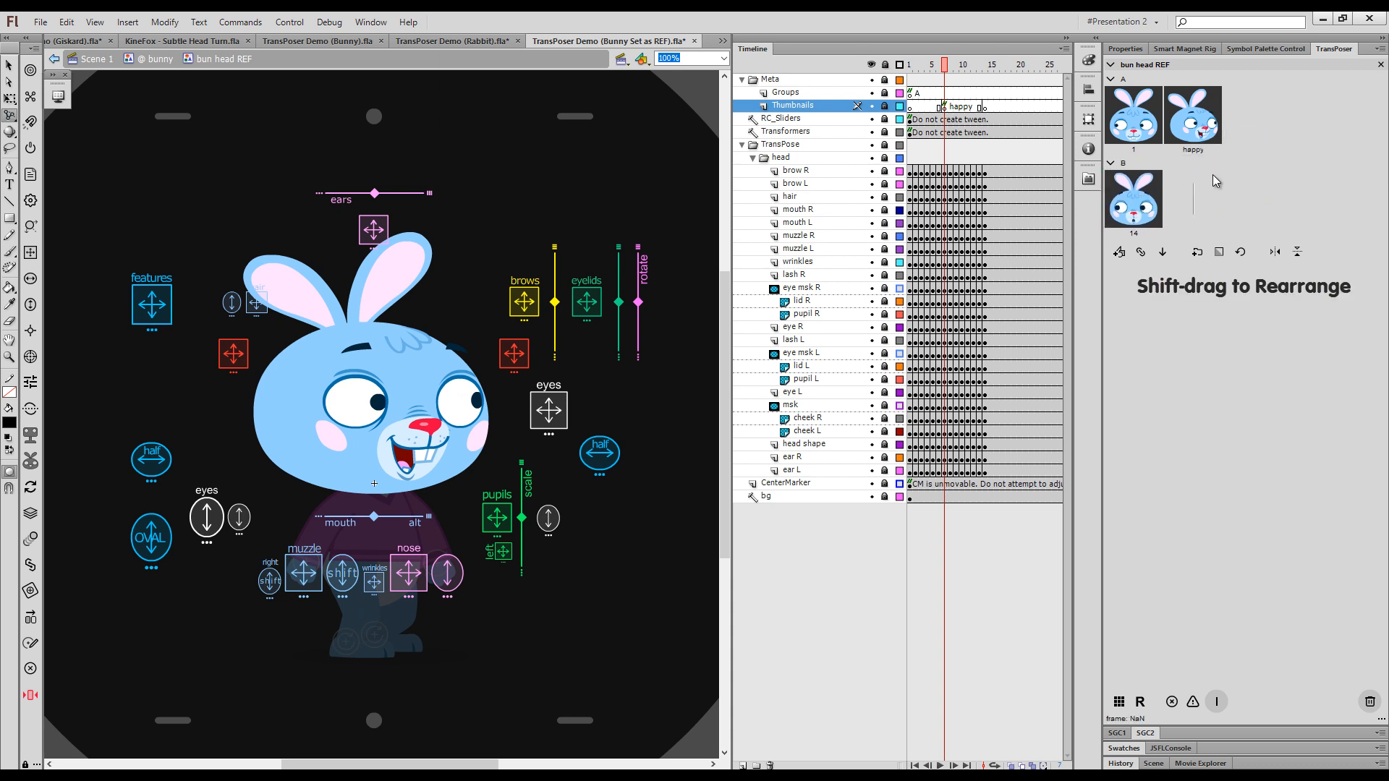
{"action": "left_click_drag", "start_coordinate": [1207, 121], "coordinate": [1134, 119]}
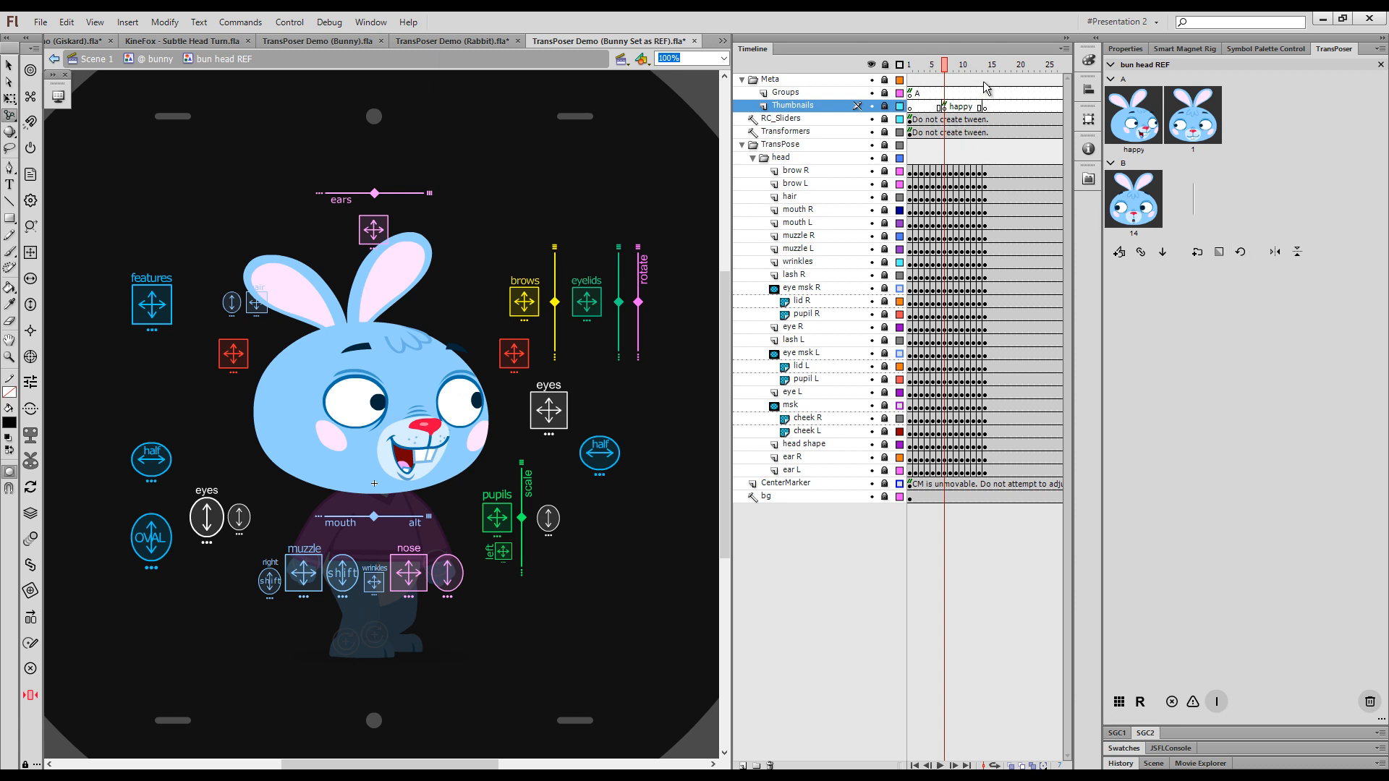
- Add keyframes at frames 4 and 10 of the Thumbnails layer and refresh the TransPoser thumbnails from the reference symbol
{"action": "left_click", "coordinate": [929, 109]}
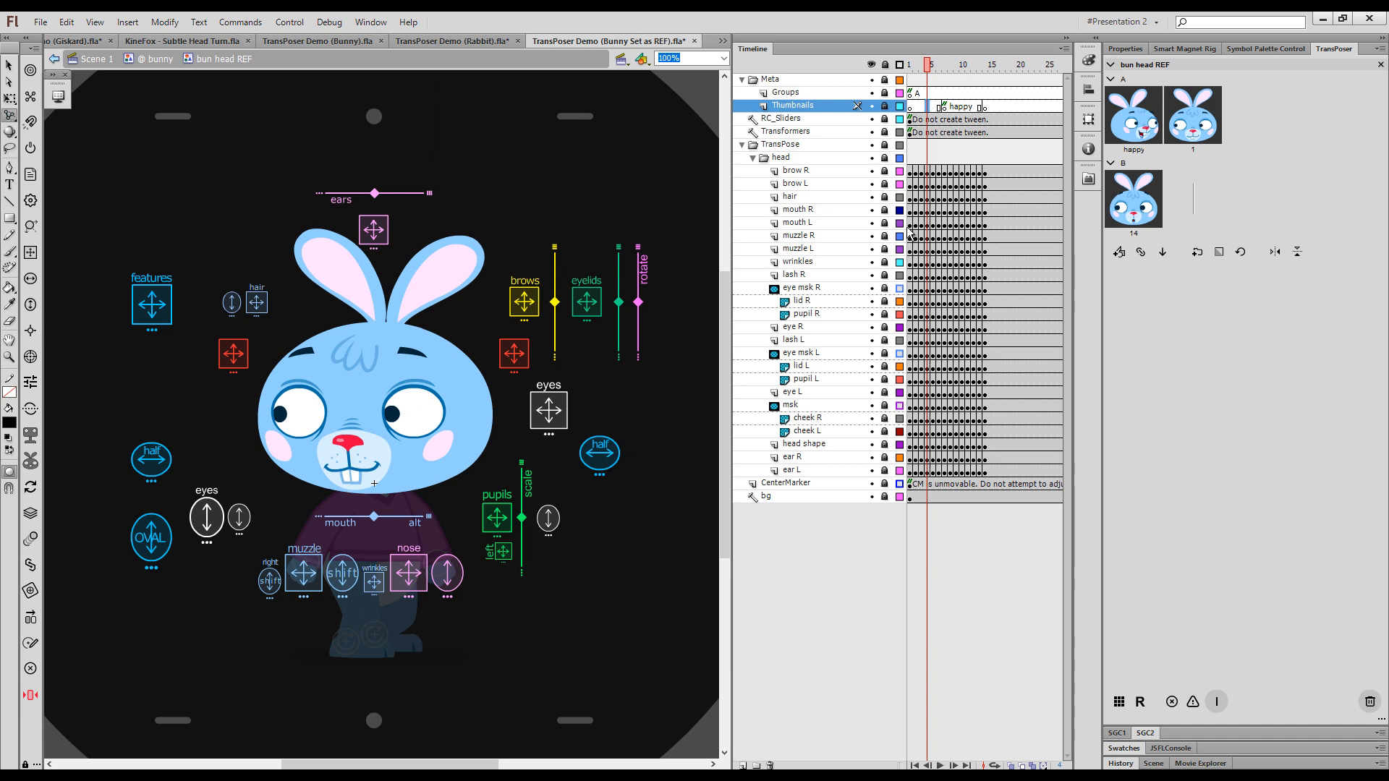
{"action": "left_click", "coordinate": [966, 108]}
{"action": "left_click", "coordinate": [962, 107]}
{"action": "left_click", "coordinate": [967, 108]}
{"action": "left_click", "coordinate": [962, 107]}
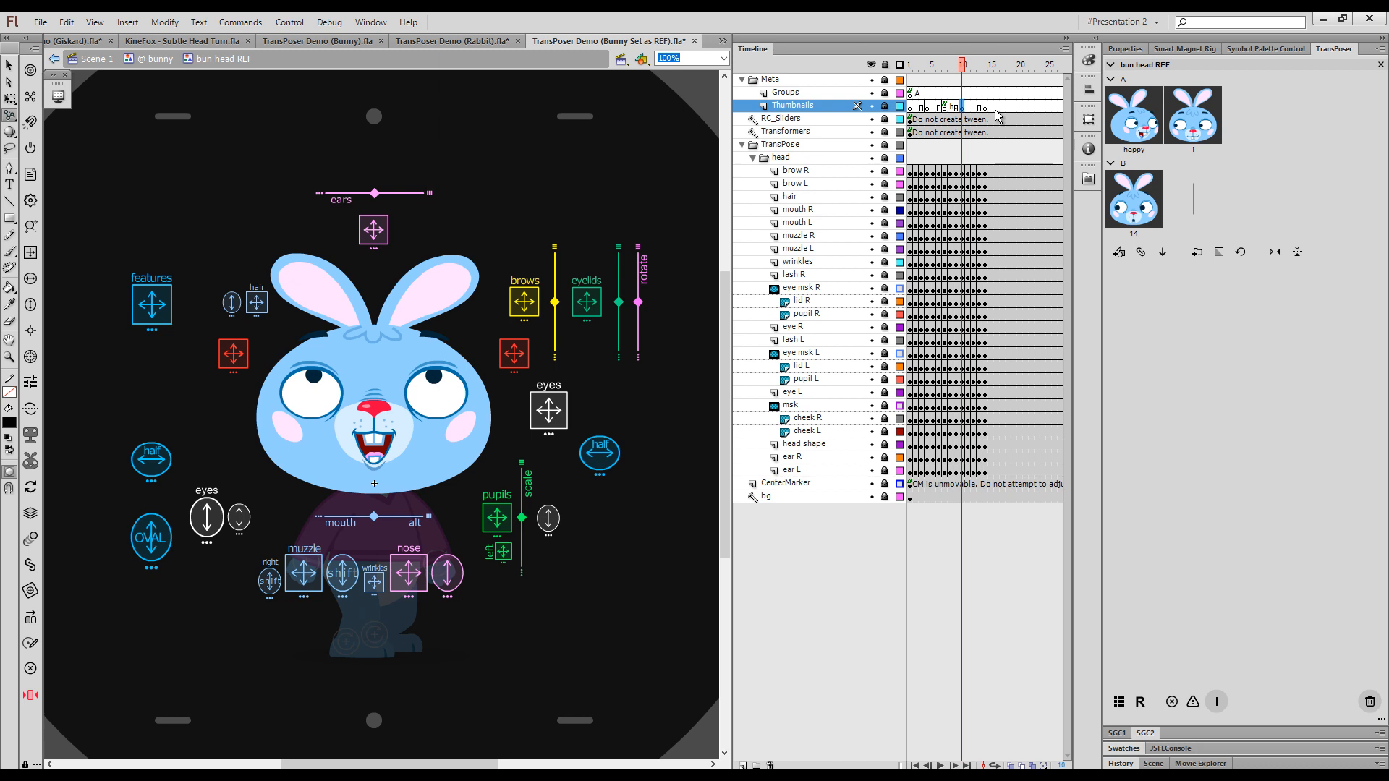
{"action": "left_click", "coordinate": [1240, 251]}
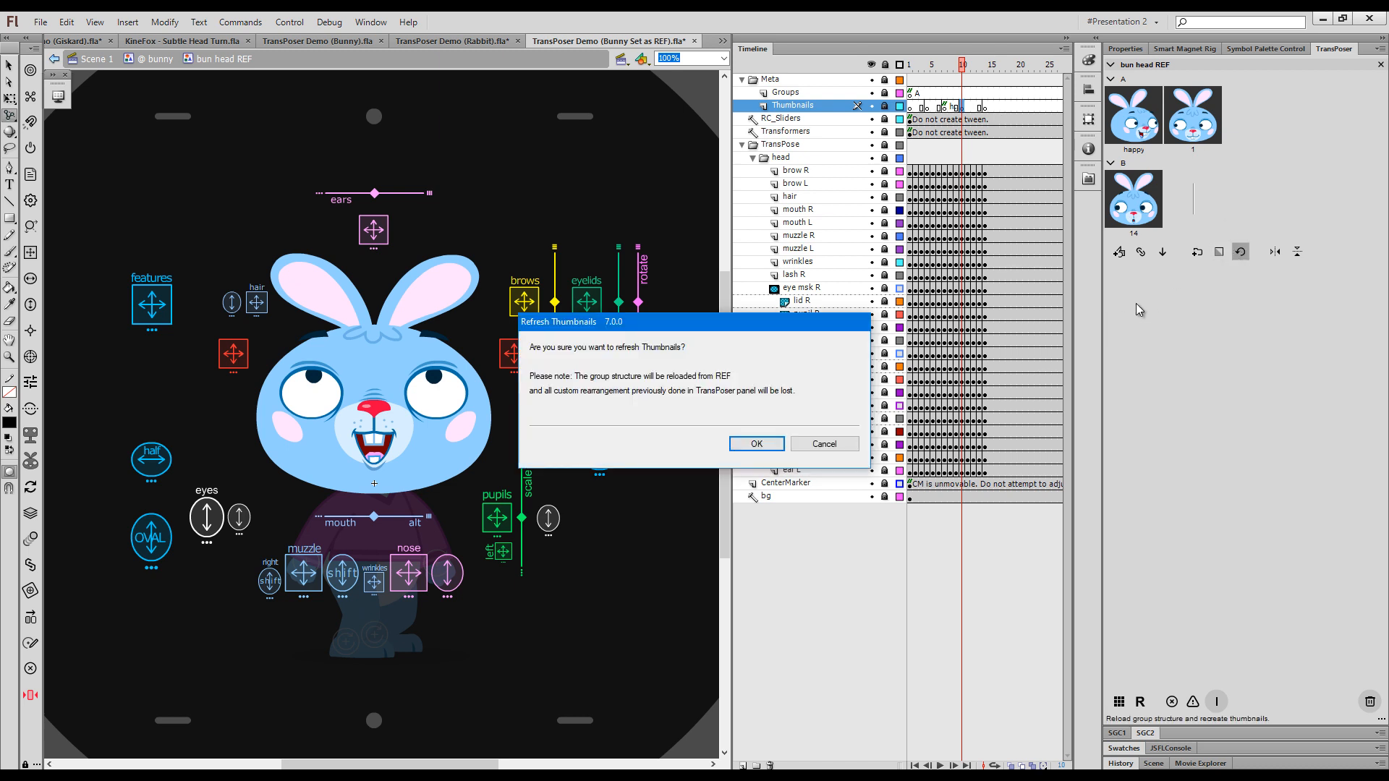
{"action": "left_click", "coordinate": [757, 444]}
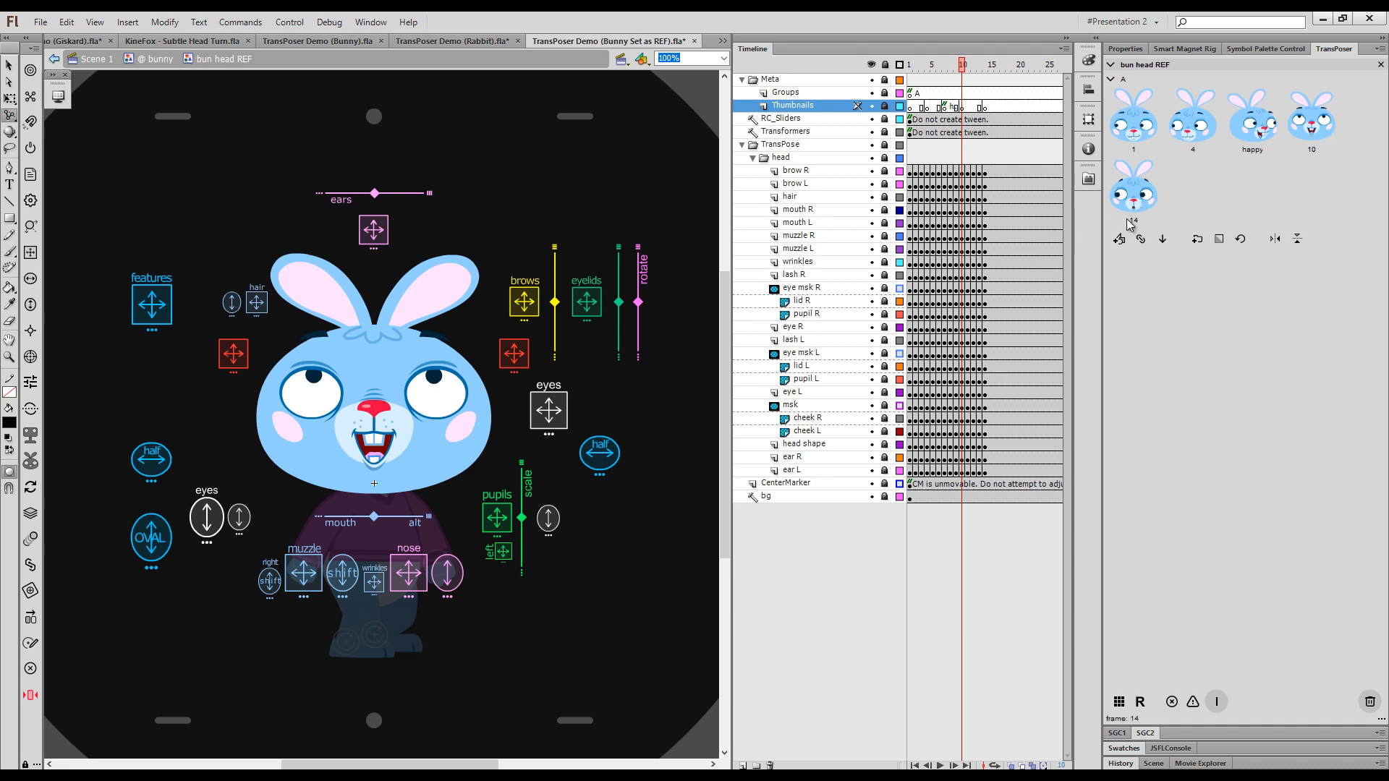
- Add a Groups layer keyframe labelled B at frame 10 and reload the group structure in the TransPoser panel
{"action": "left_click", "coordinate": [962, 93]}
{"action": "key", "text": "F6"}
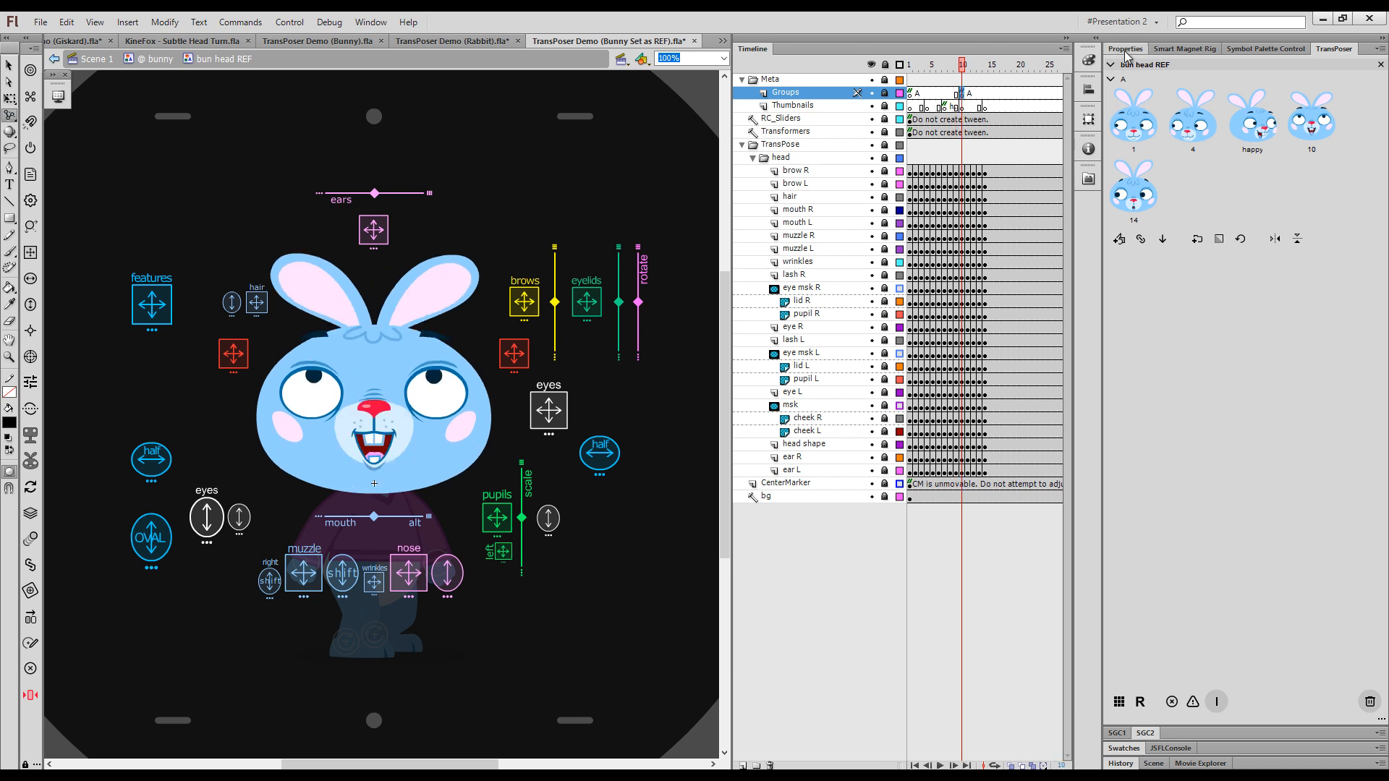
{"action": "left_click", "coordinate": [1125, 51]}
{"action": "double_click", "coordinate": [1168, 126]}
{"action": "type", "text": "B"}
{"action": "key", "text": "Return"}
{"action": "left_click", "coordinate": [1333, 49]}
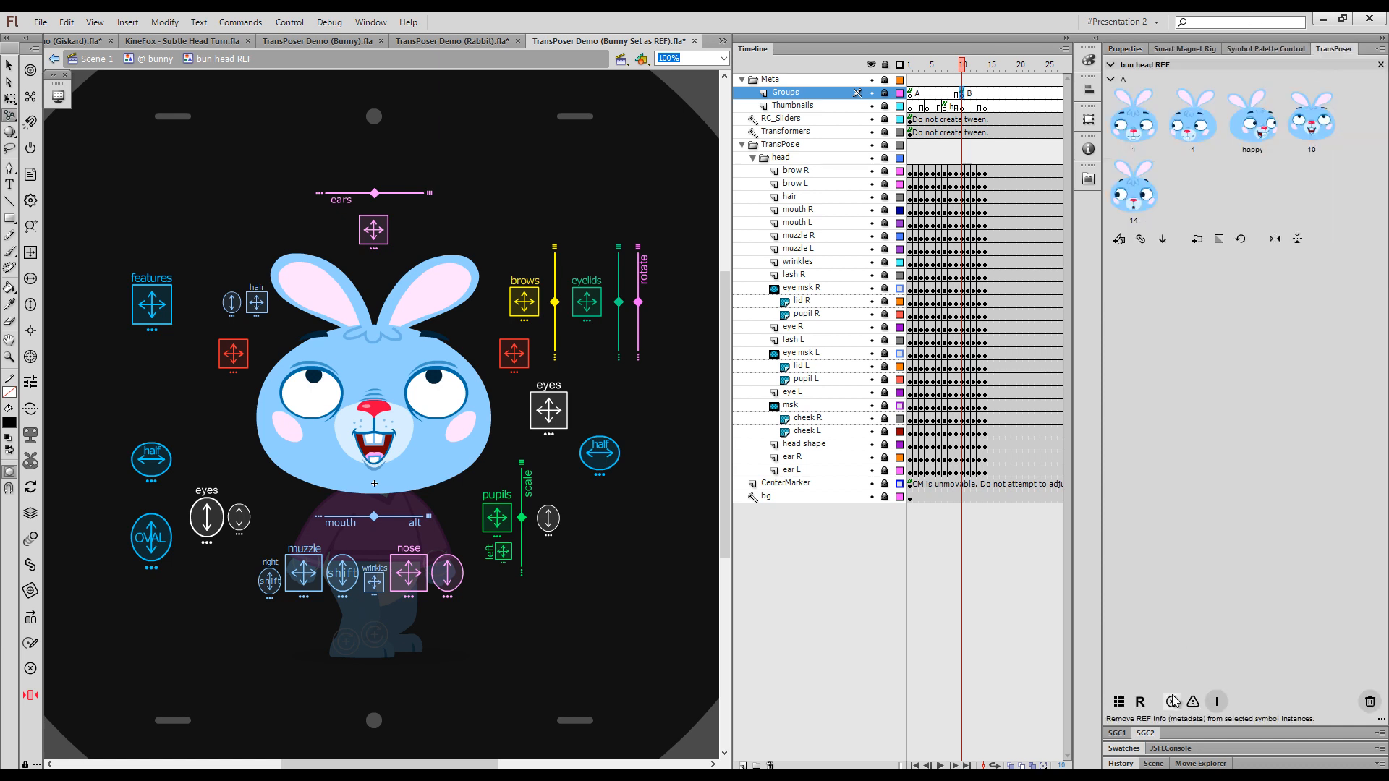
{"action": "left_click", "coordinate": [1239, 238]}
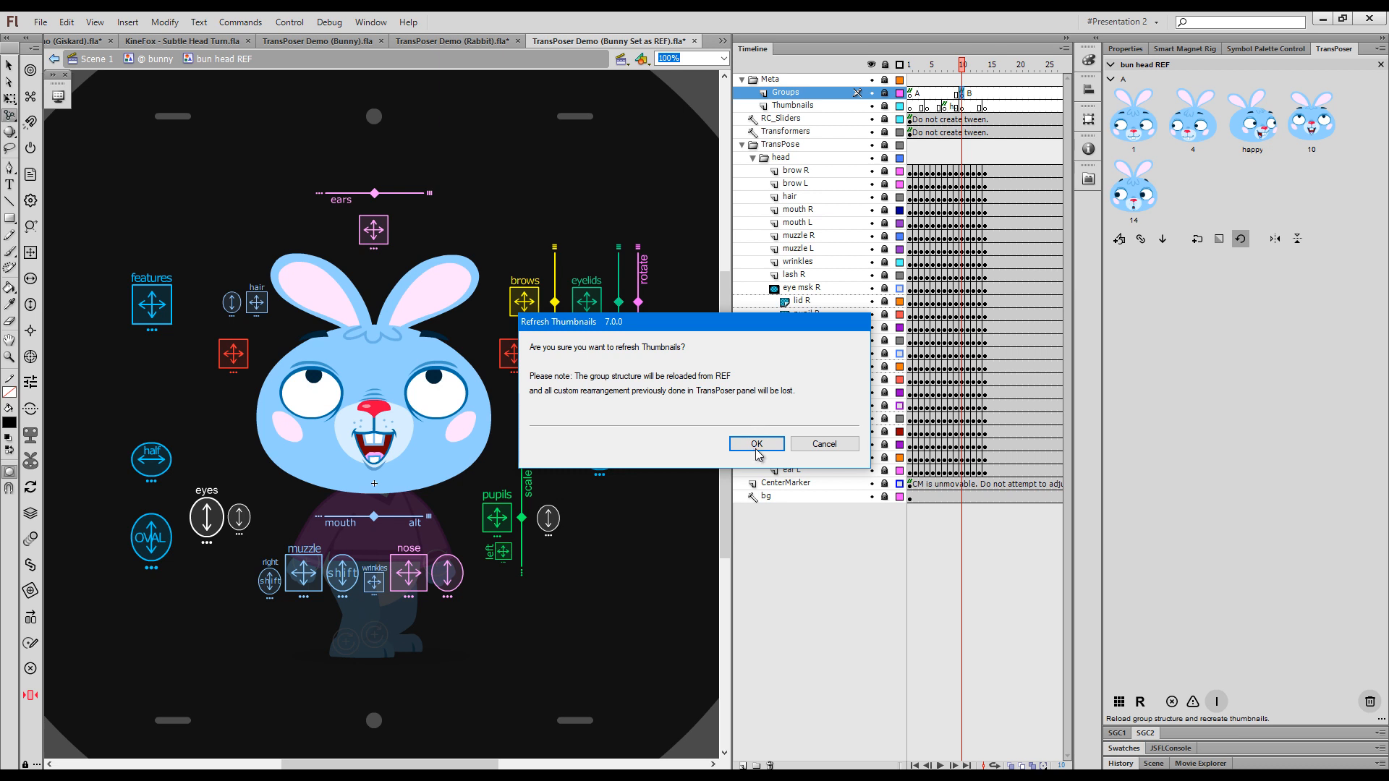
{"action": "left_click", "coordinate": [756, 445]}
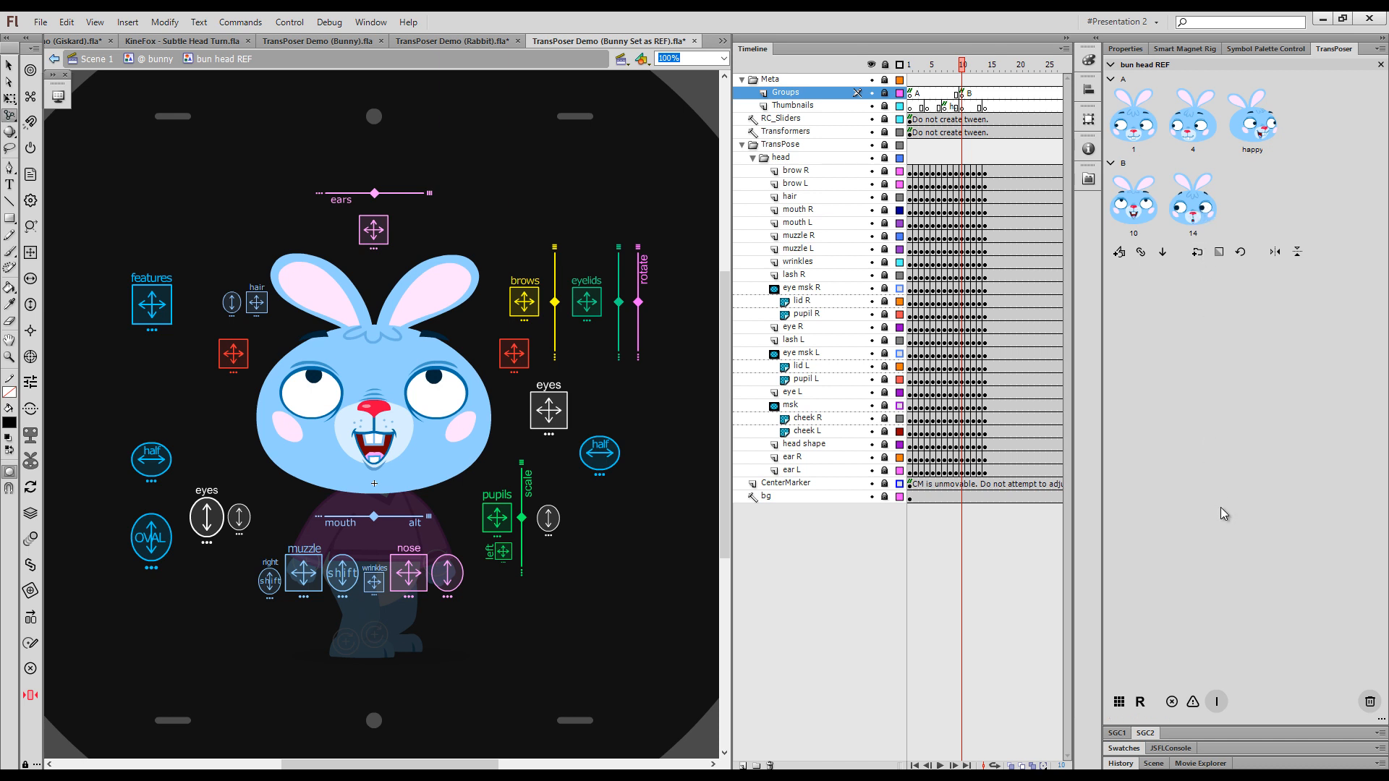
- Insert a spacer between poses 10 and 14 in group B and give the thumbnails a gray background
{"action": "left_click_drag", "start_coordinate": [1216, 702], "coordinate": [1176, 213]}
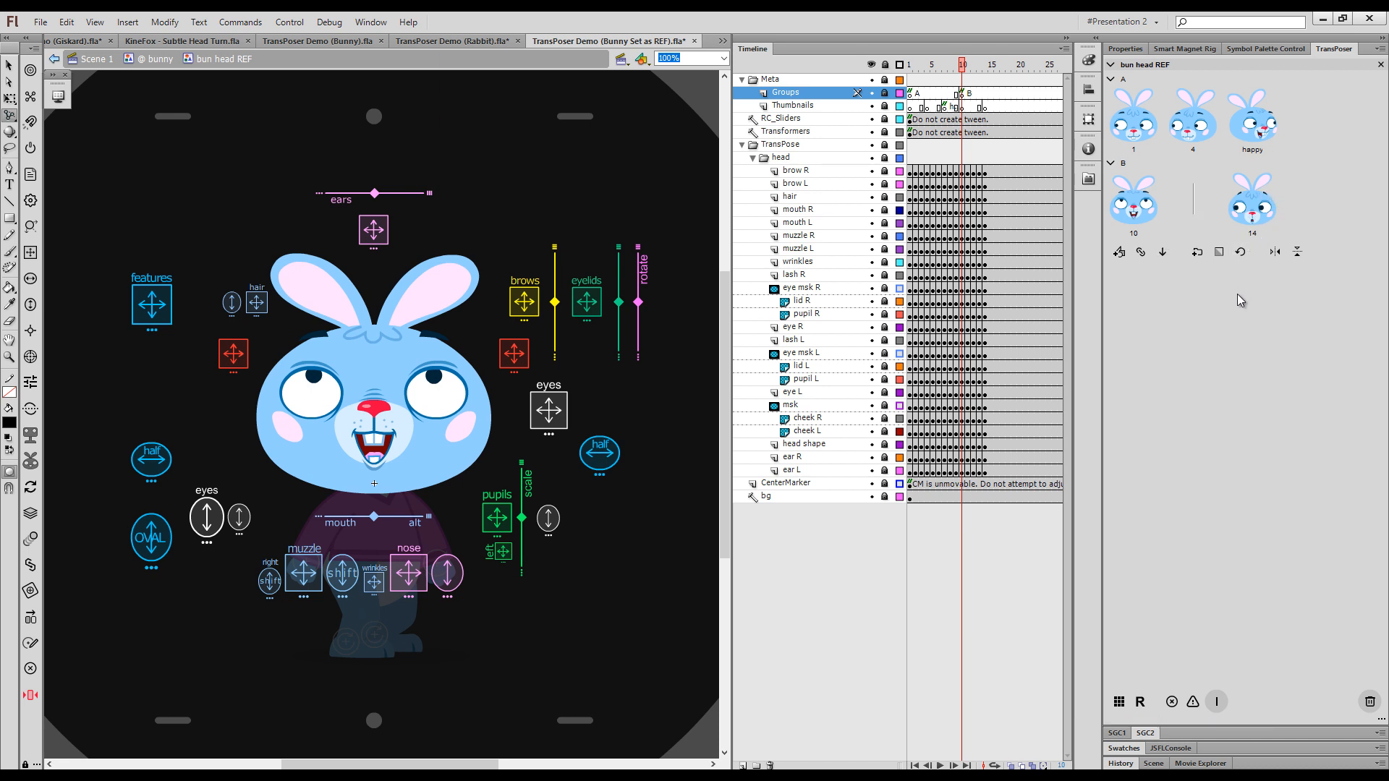
{"action": "left_click", "coordinate": [1221, 254]}
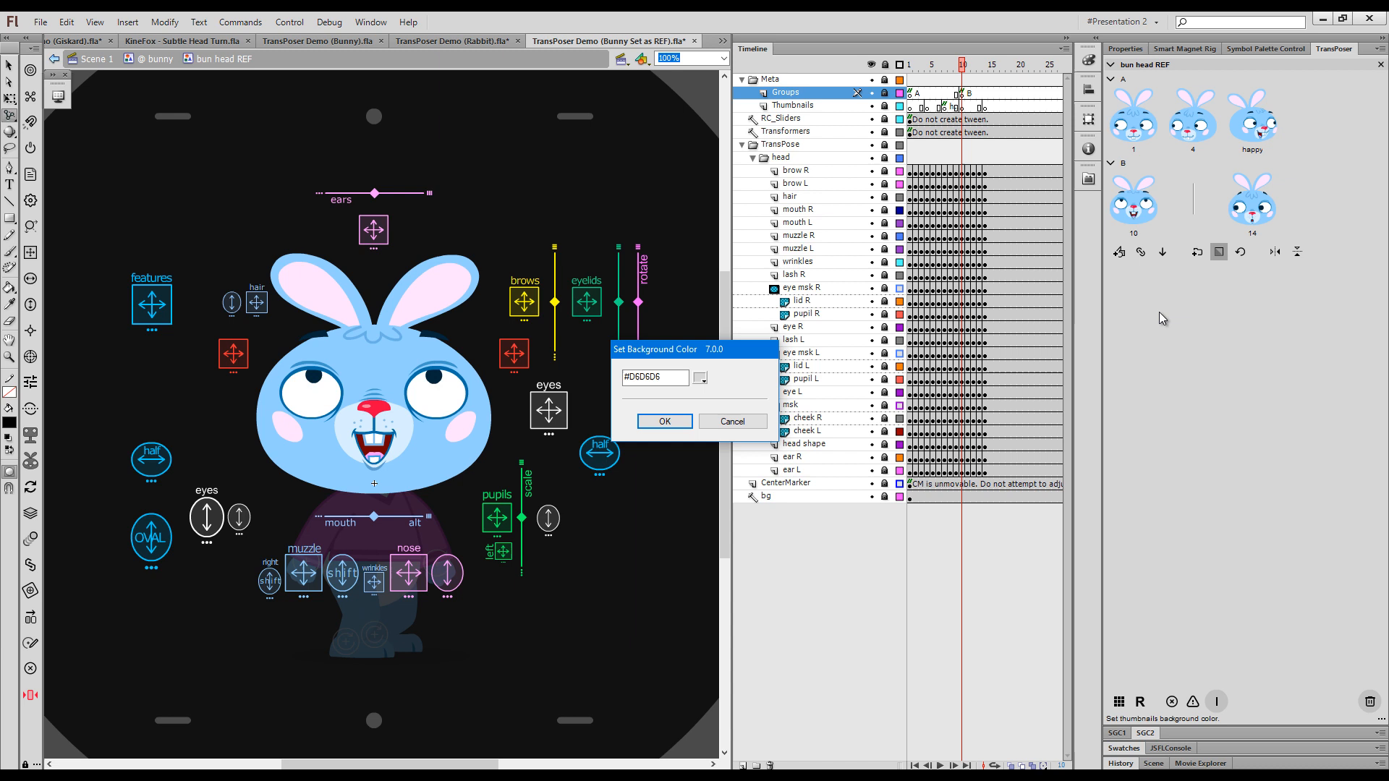
{"action": "left_click", "coordinate": [701, 378]}
{"action": "left_click", "coordinate": [711, 418]}
{"action": "left_click", "coordinate": [686, 424]}
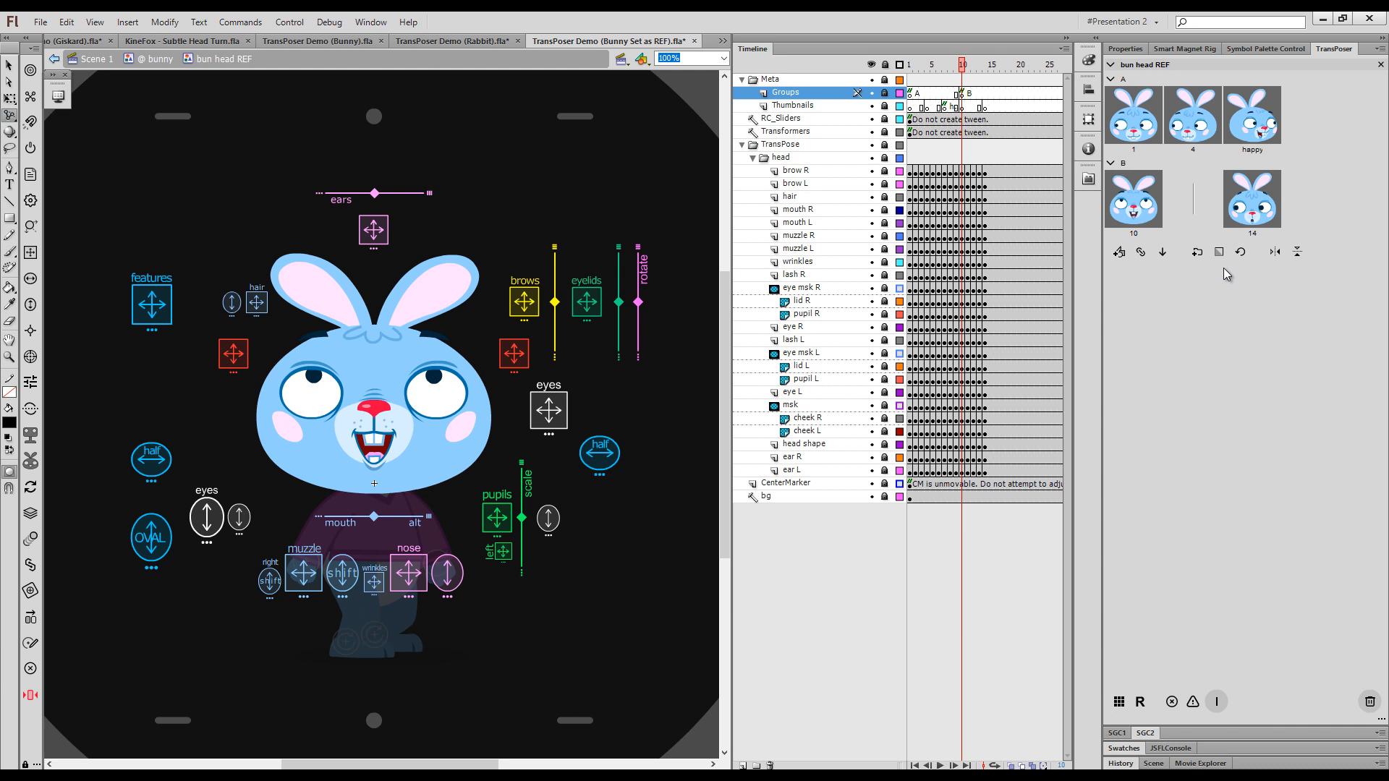
- Return to the bunny symbol and create an animation symbol based on bun head REF
{"action": "left_click", "coordinate": [160, 59]}
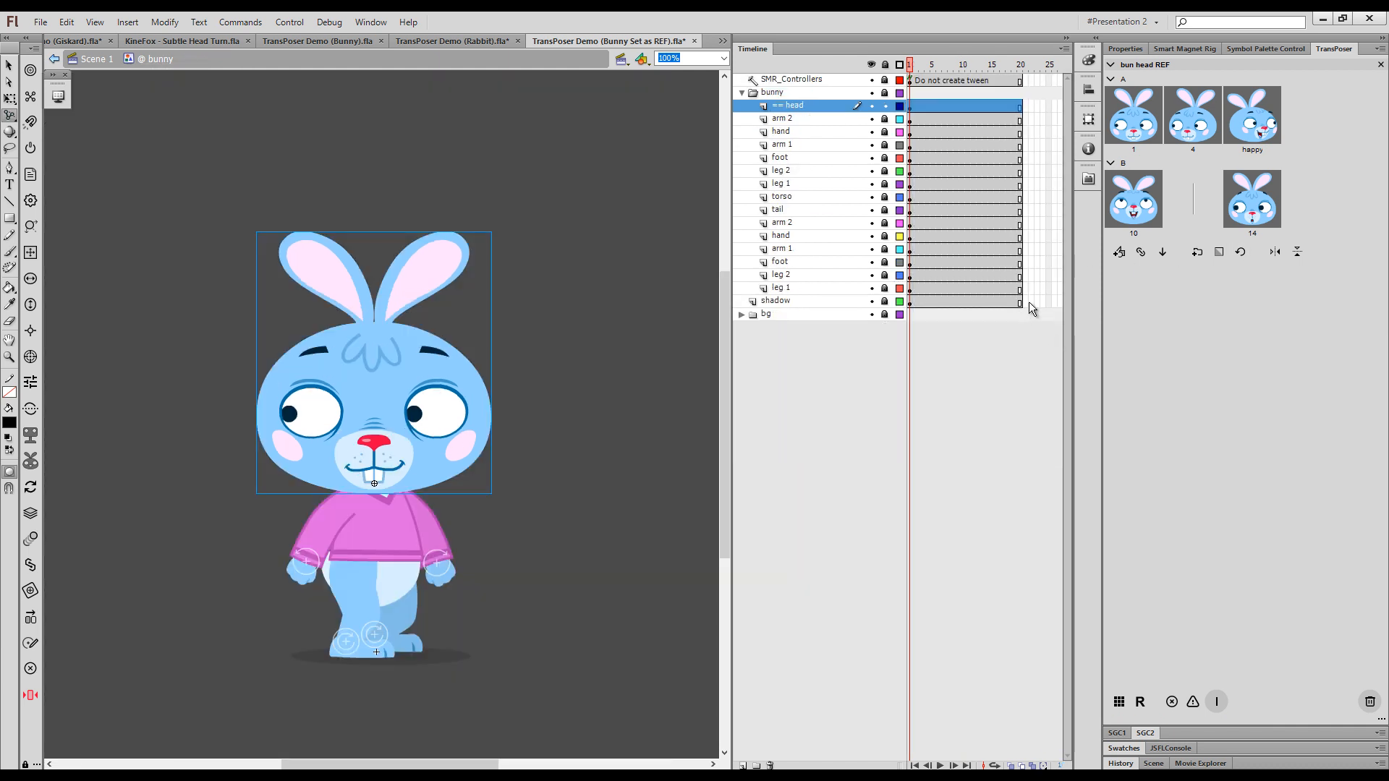
{"action": "left_click", "coordinate": [1119, 253]}
{"action": "left_click", "coordinate": [751, 466]}
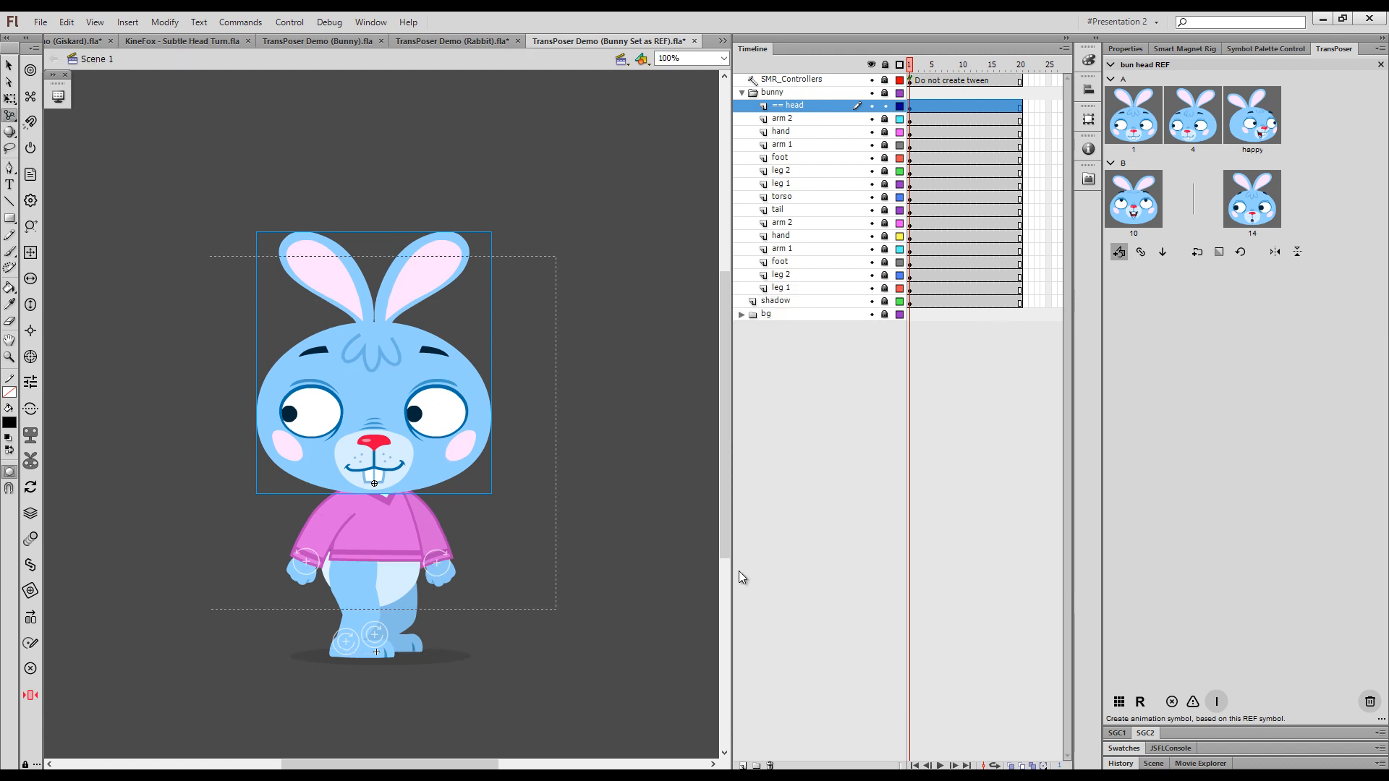
- Confirm the animation symbol creation and rename the new library symbol to bun head ANM
{"action": "left_click", "coordinate": [795, 455]}
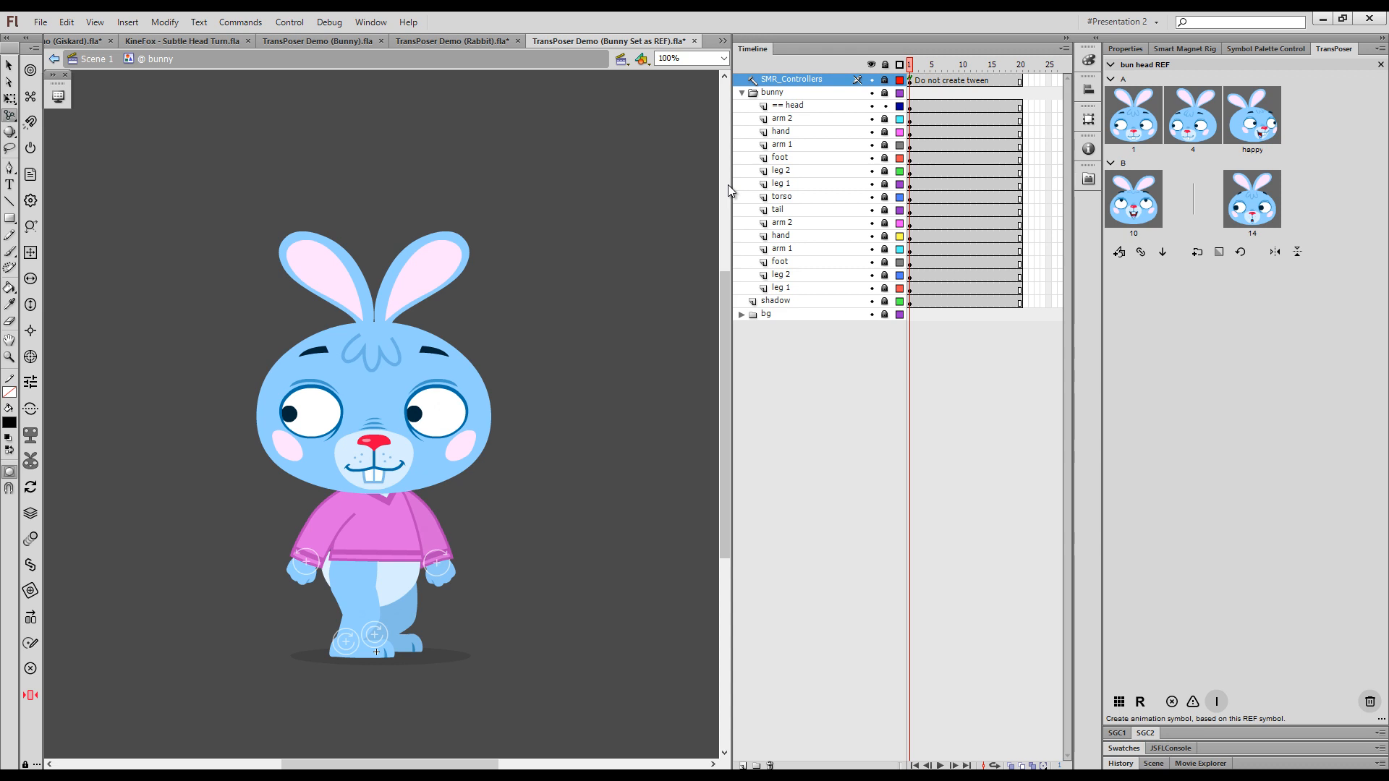
{"action": "key", "text": "ctrl+l"}
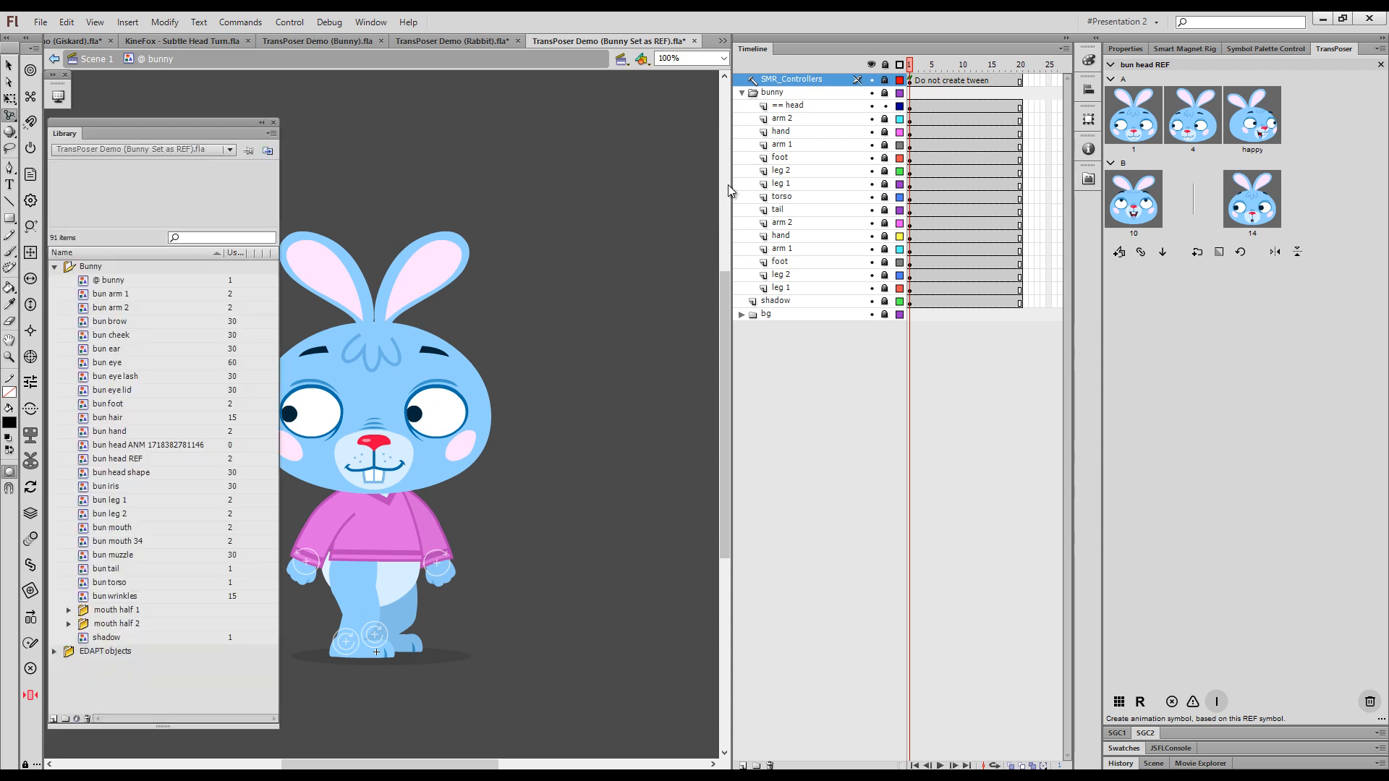
{"action": "left_click", "coordinate": [146, 446]}
{"action": "double_click", "coordinate": [148, 450]}
{"action": "left_click_drag", "start_coordinate": [147, 445], "coordinate": [234, 442]}
{"action": "key", "text": "BackSpace"}
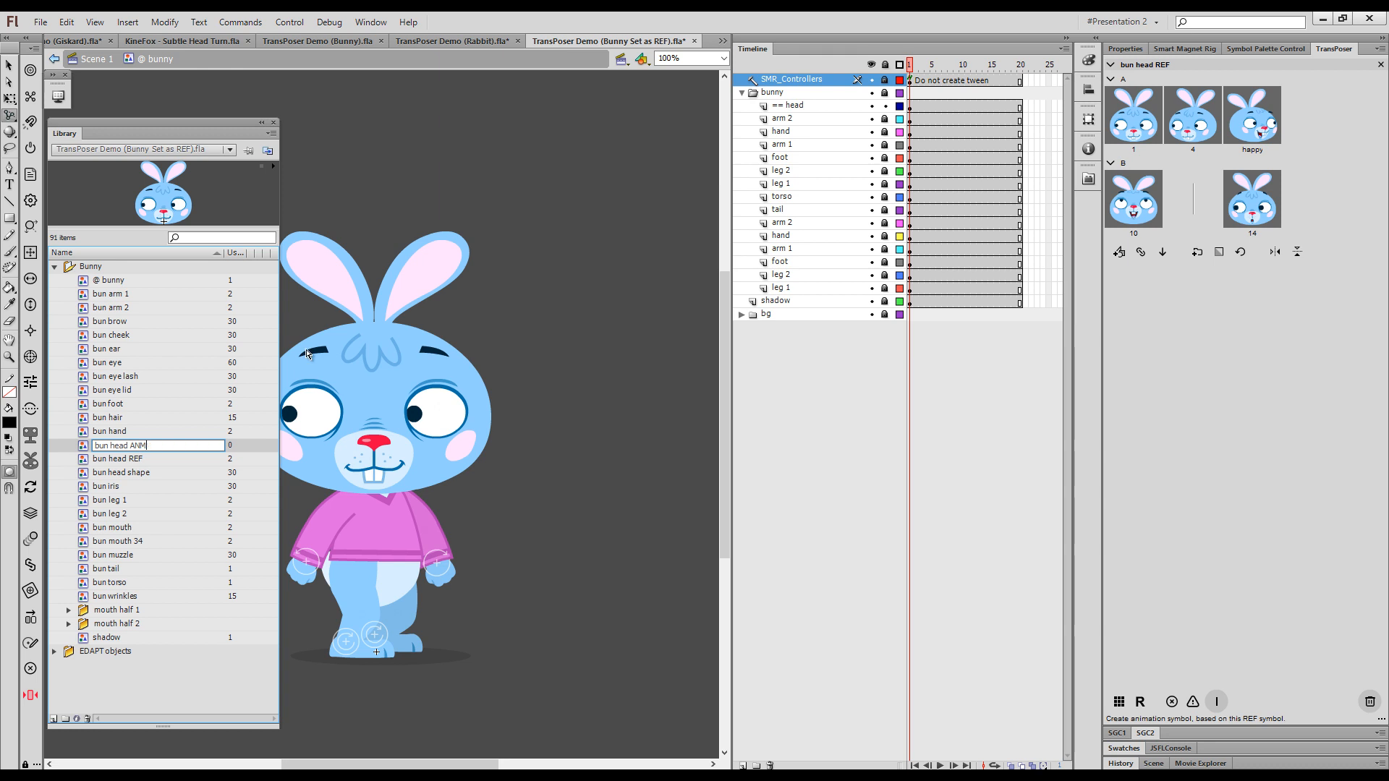
{"action": "key", "text": "Return"}
- Swap the bunny's head instance from bun head REF to the bun head ANM symbol
{"action": "key", "text": "ctrl+l"}
{"action": "key", "text": "v"}
{"action": "left_click", "coordinate": [446, 420]}
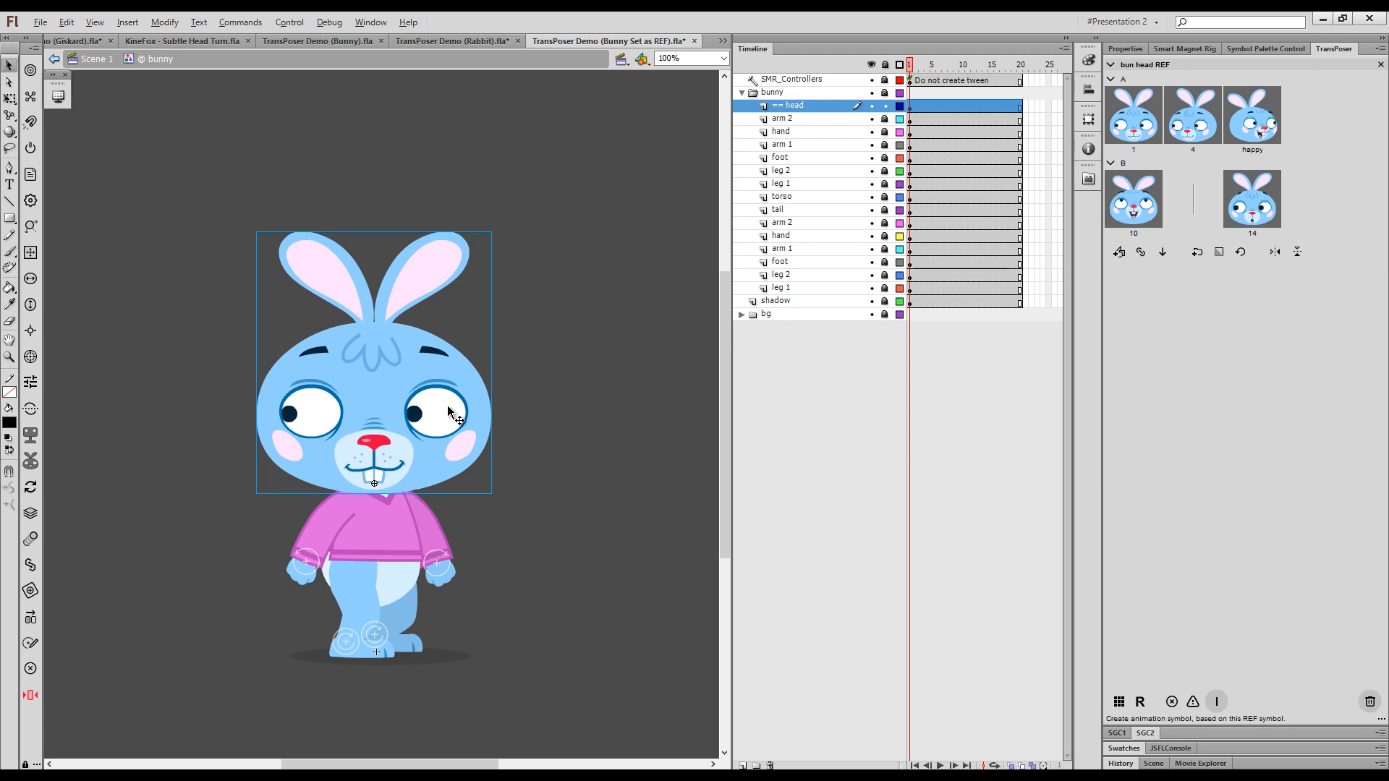
{"action": "key", "text": "ctrl+alt+s"}
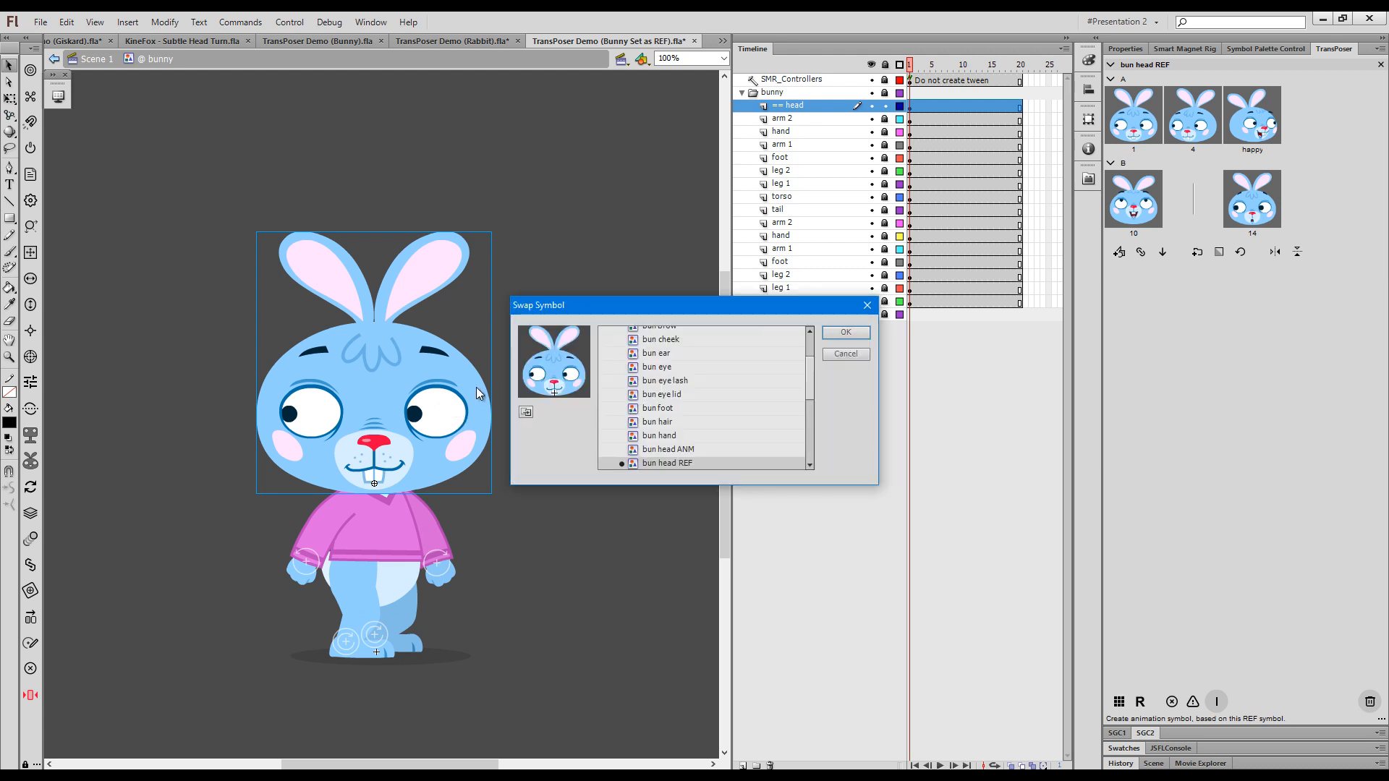
{"action": "left_click", "coordinate": [686, 455]}
{"action": "left_click", "coordinate": [843, 334]}
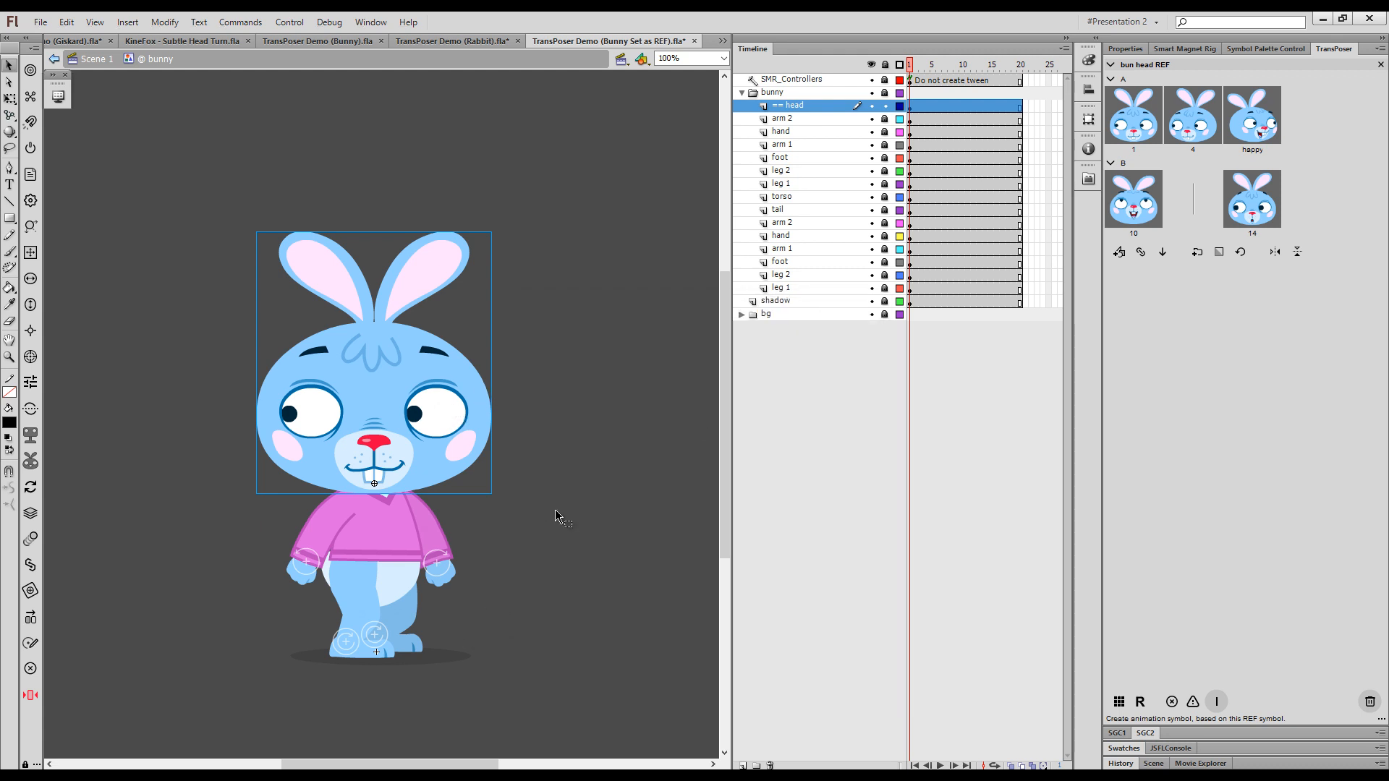
- Open the bun head ANM symbol for editing and move the REF instance clear of the head, beside the bunny's legs
{"action": "left_click", "coordinate": [528, 428]}
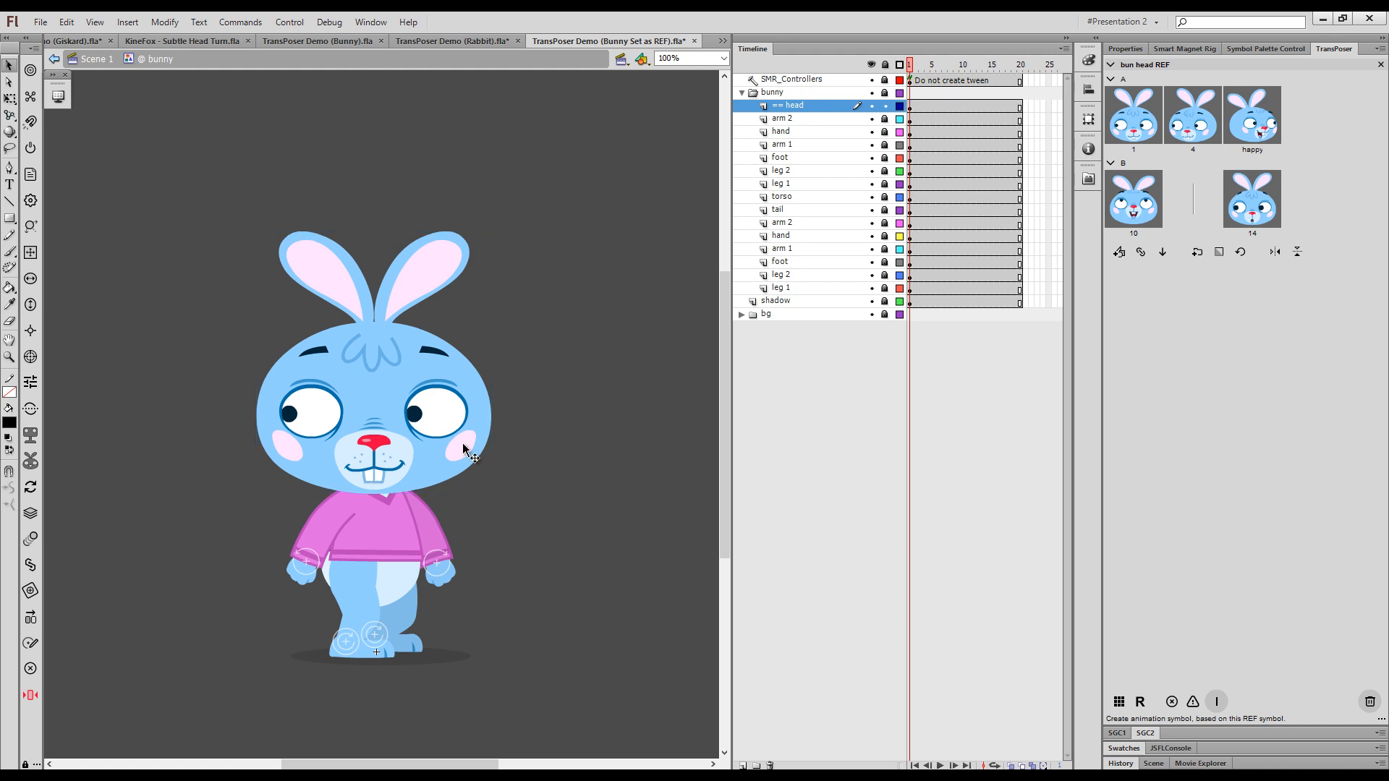
{"action": "left_click", "coordinate": [465, 448]}
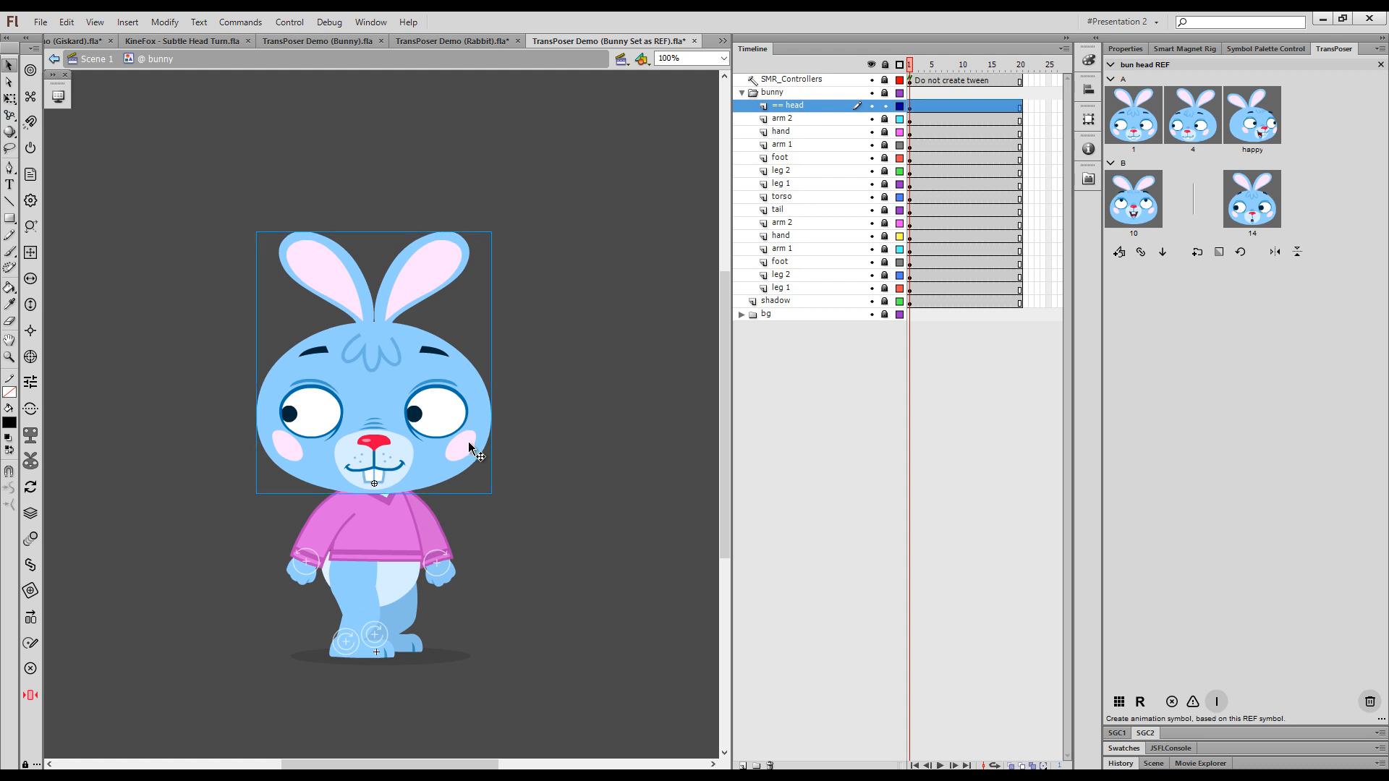
{"action": "double_click", "coordinate": [469, 442]}
{"action": "left_click_drag", "start_coordinate": [449, 380], "coordinate": [604, 632]}
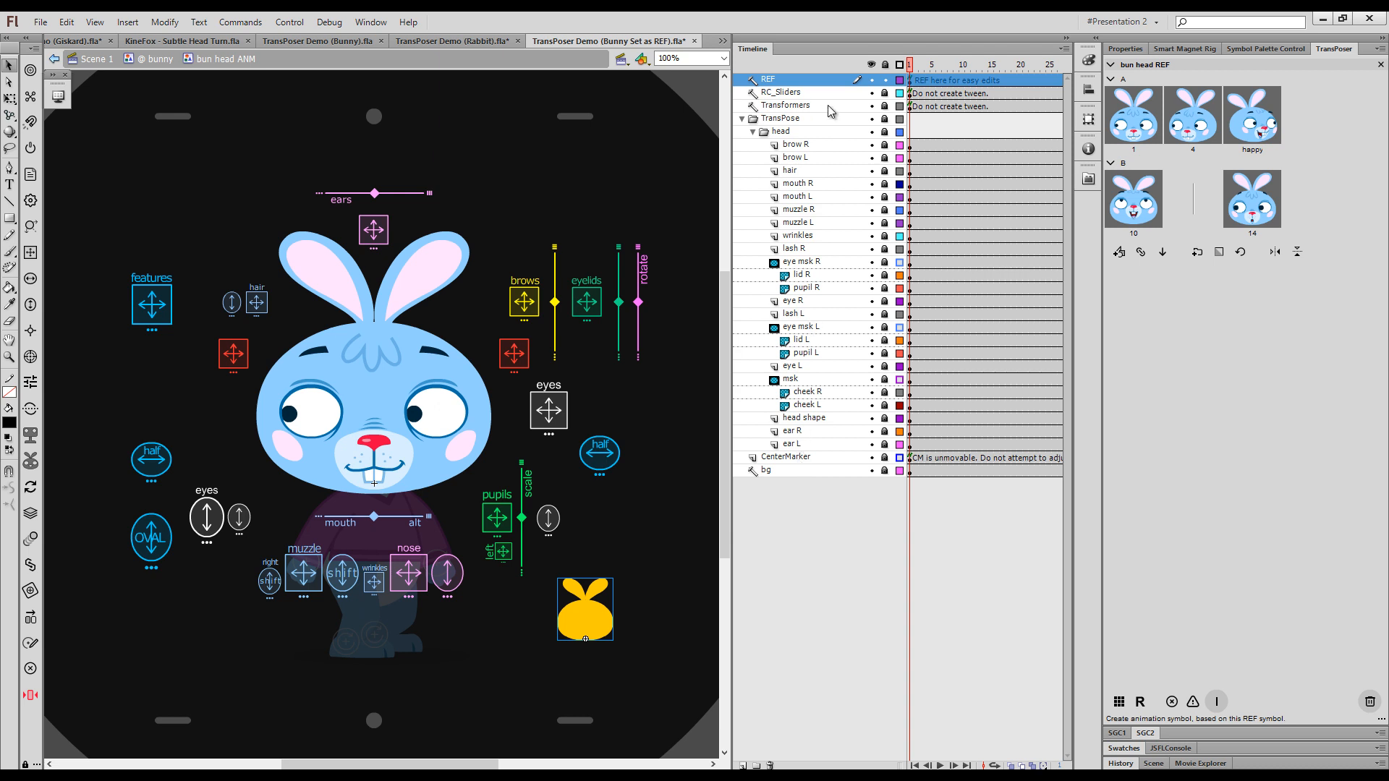
- Take the head folder out of the TransPose layer folder and delete the empty TransPose folder
{"action": "left_click", "coordinate": [743, 118]}
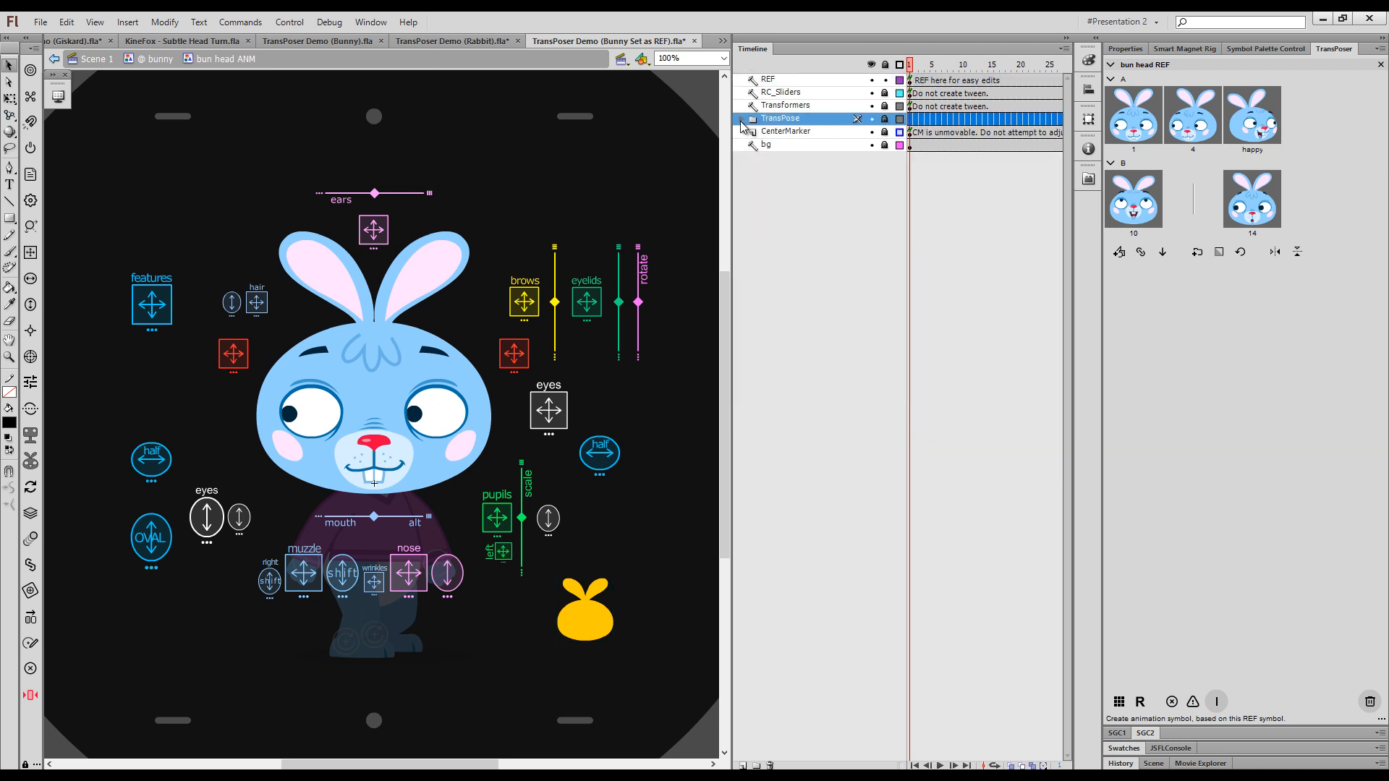
{"action": "left_click", "coordinate": [742, 119]}
{"action": "left_click_drag", "start_coordinate": [765, 133], "coordinate": [737, 116]}
{"action": "left_click", "coordinate": [758, 446]}
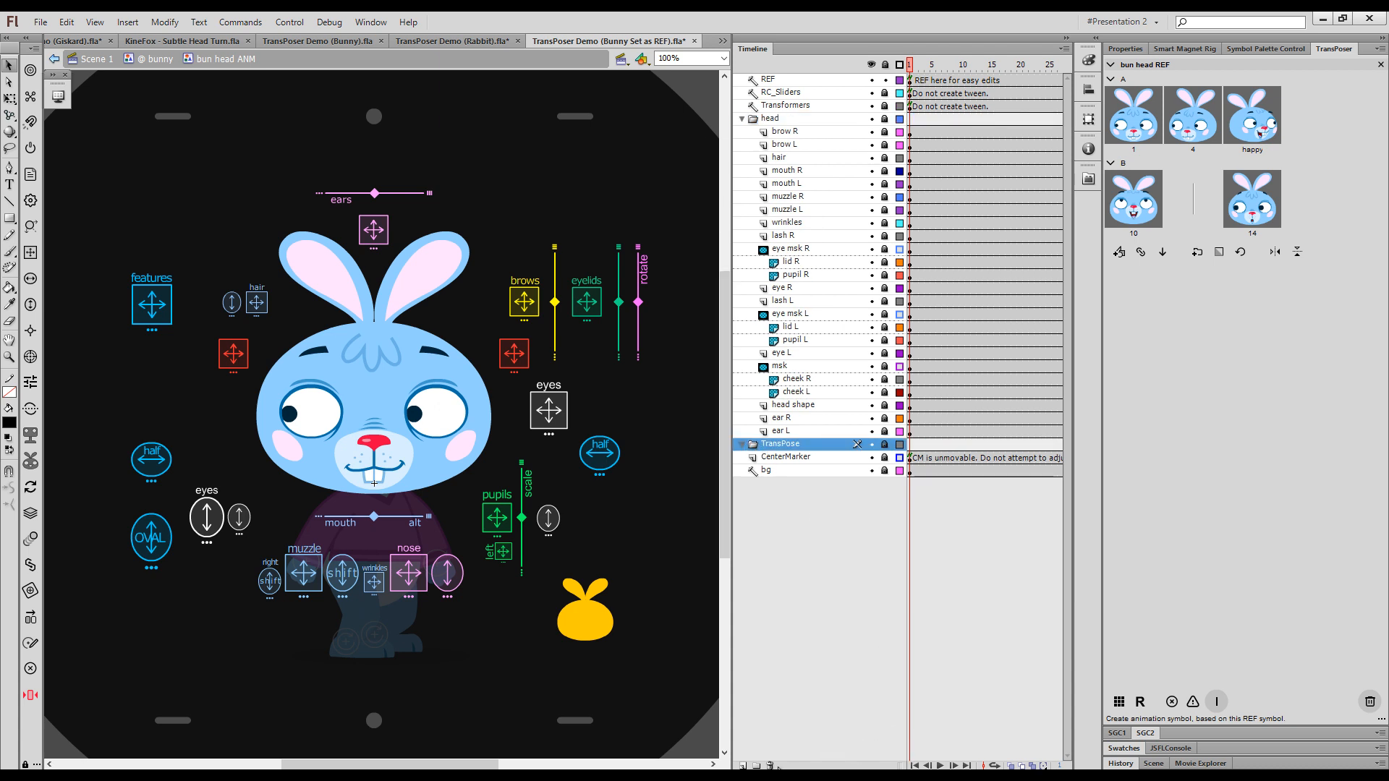
{"action": "key", "text": "Delete"}
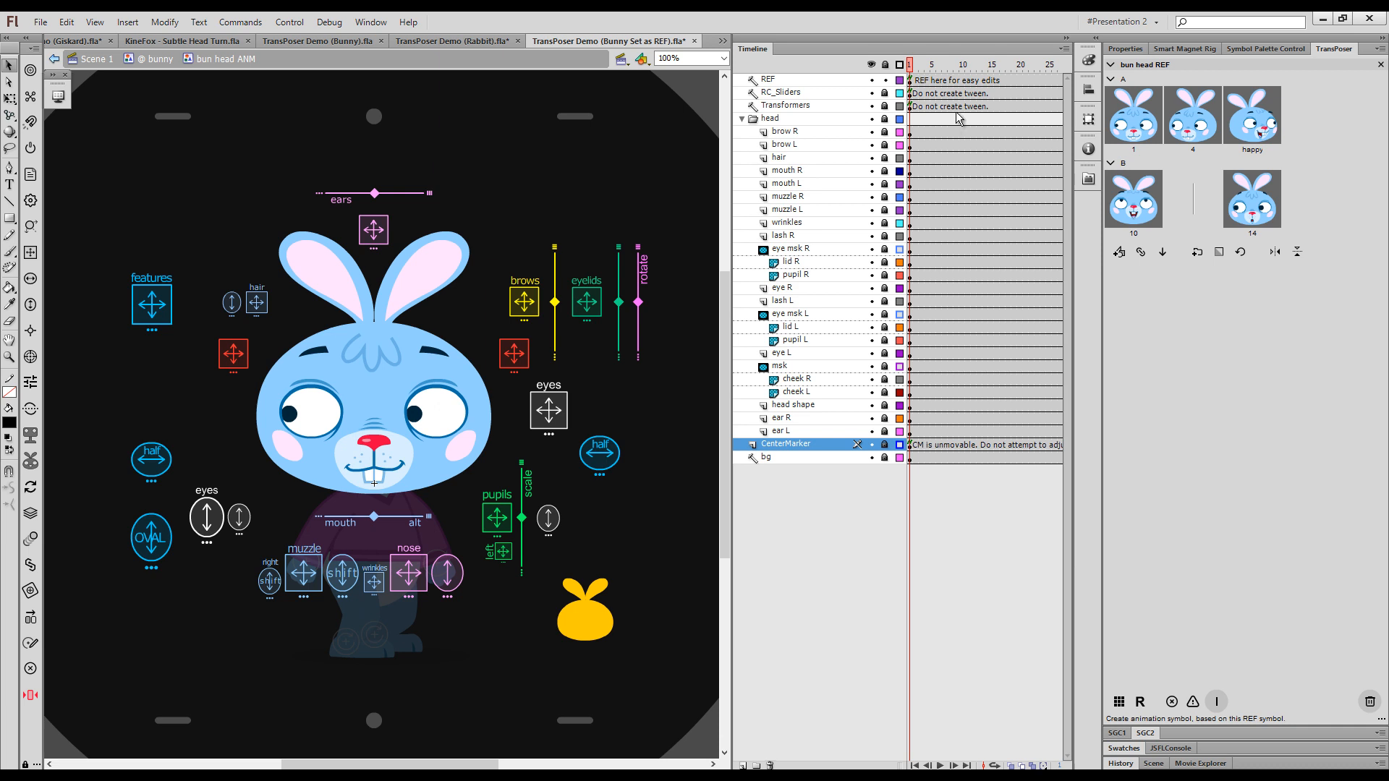
- Apply pose 10 from group B at frame 8 and create classic tweens on all head layers from frame 1
{"action": "left_click", "coordinate": [939, 65]}
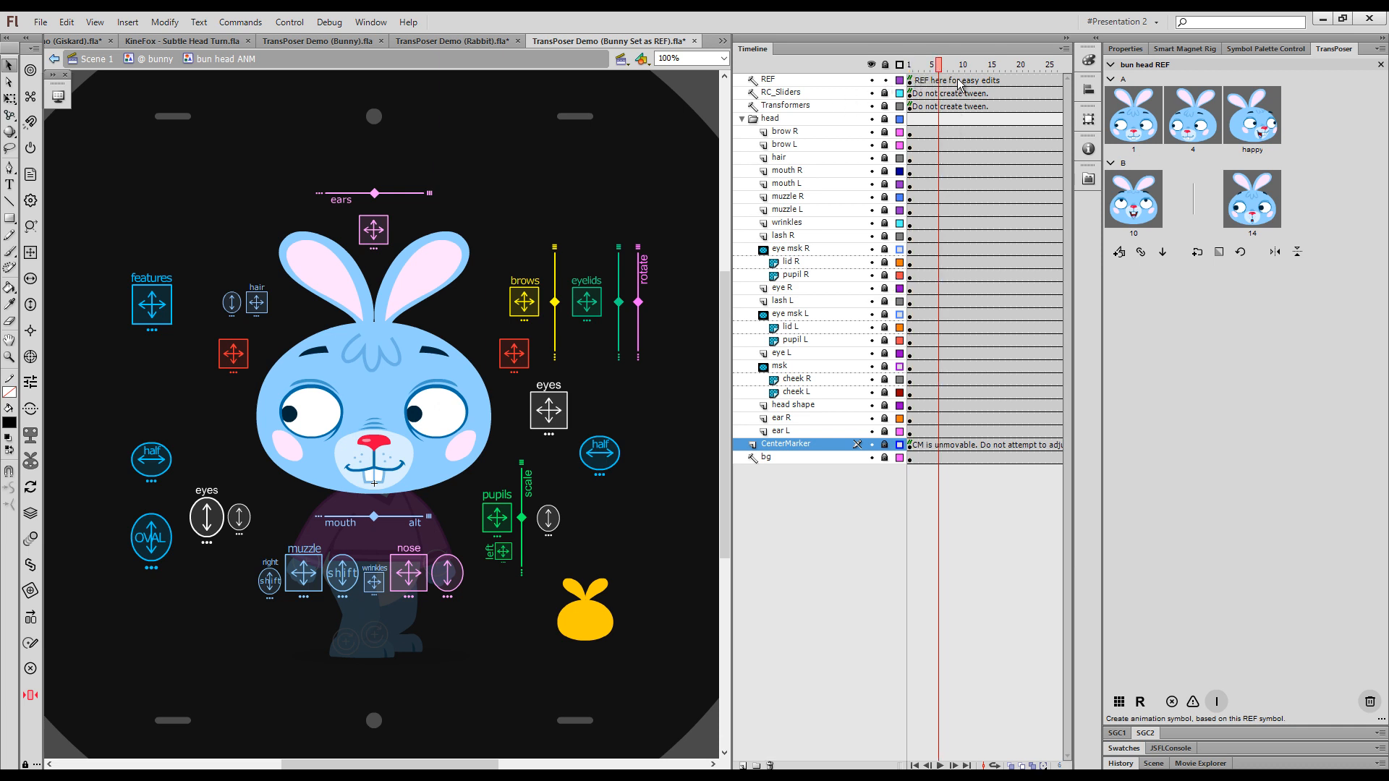
{"action": "left_click", "coordinate": [948, 65]}
{"action": "left_click", "coordinate": [1134, 199]}
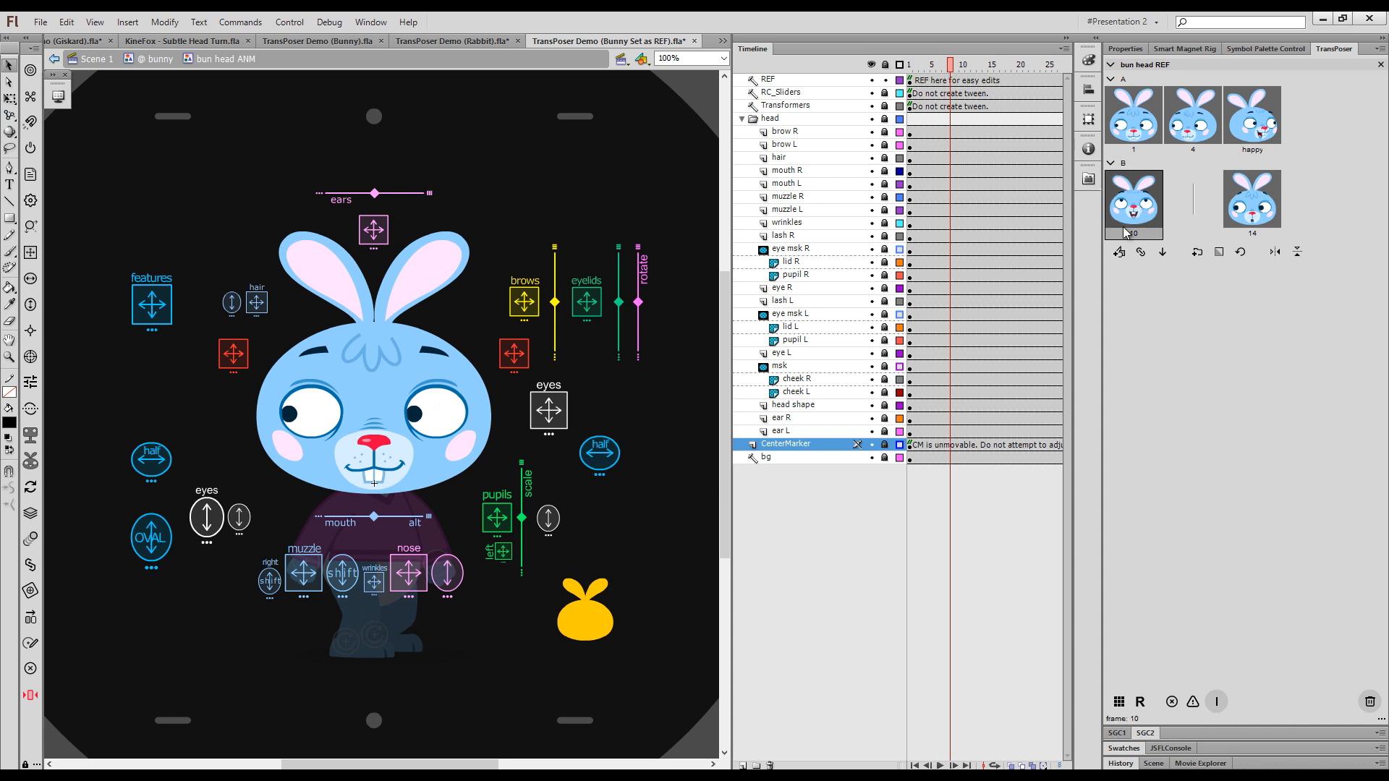
{"action": "left_click_drag", "start_coordinate": [927, 134], "coordinate": [918, 427]}
{"action": "key", "text": "ctrl+shift+t"}
- Apply pose 14 from group B at frame 16 and create classic tweens on all head layers from frame 8
{"action": "left_click_drag", "start_coordinate": [928, 64], "coordinate": [996, 73]}
{"action": "left_click", "coordinate": [1253, 199]}
{"action": "left_click_drag", "start_coordinate": [972, 136], "coordinate": [968, 430]}
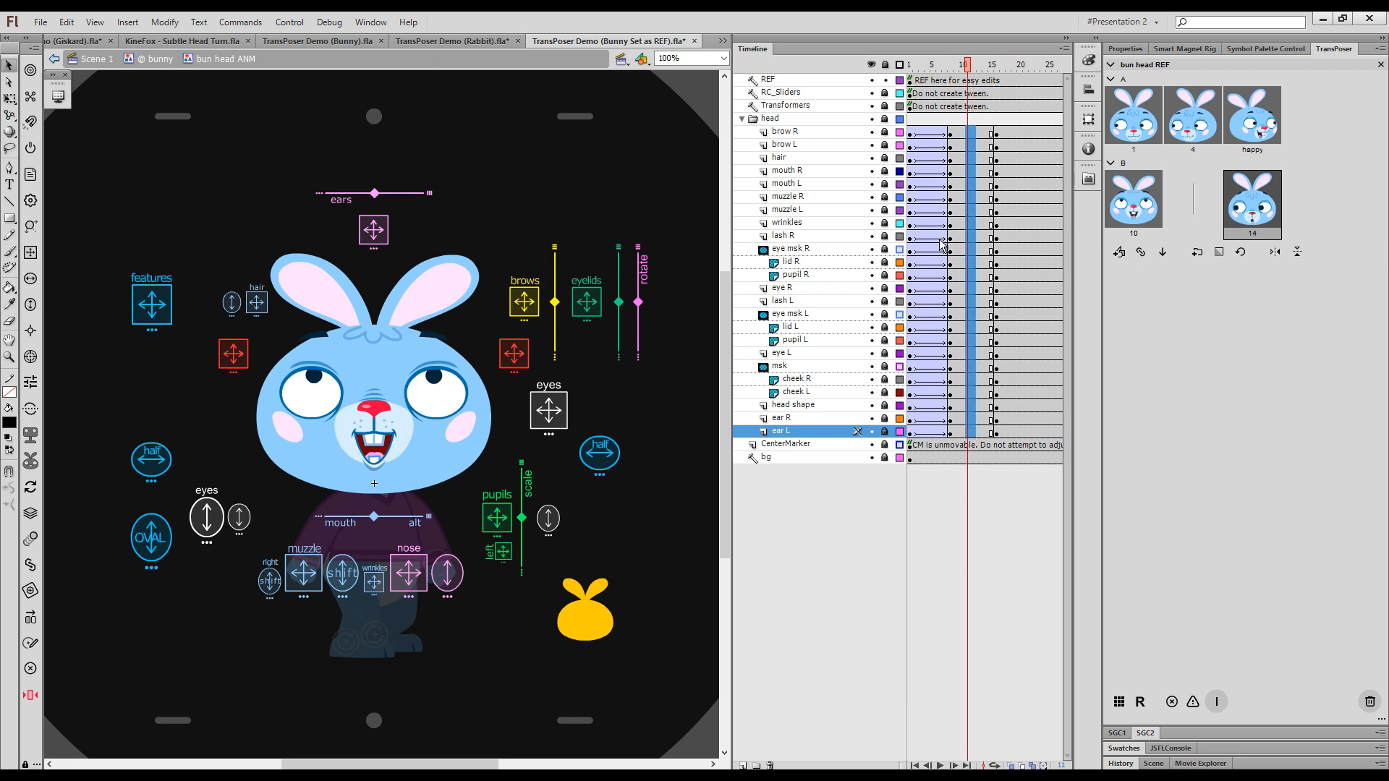
{"action": "key", "text": "F3"}
- Unlock the Transformers and RC_Sliders layers and adjust the frame 8 pose with the features and ears controllers
{"action": "left_click_drag", "start_coordinate": [980, 70], "coordinate": [954, 108]}
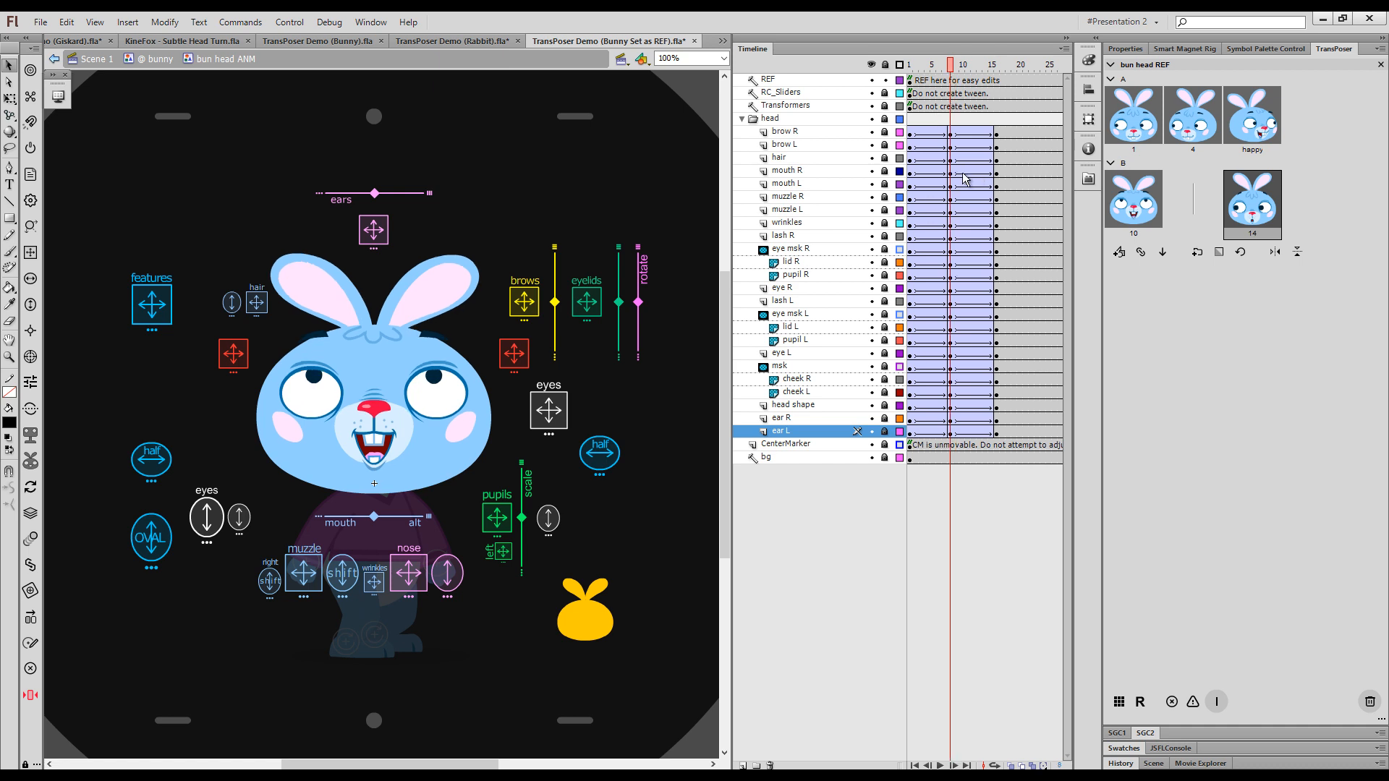
{"action": "left_click_drag", "start_coordinate": [884, 107], "coordinate": [885, 95]}
{"action": "key", "text": "m"}
{"action": "left_click_drag", "start_coordinate": [155, 312], "coordinate": [155, 317]}
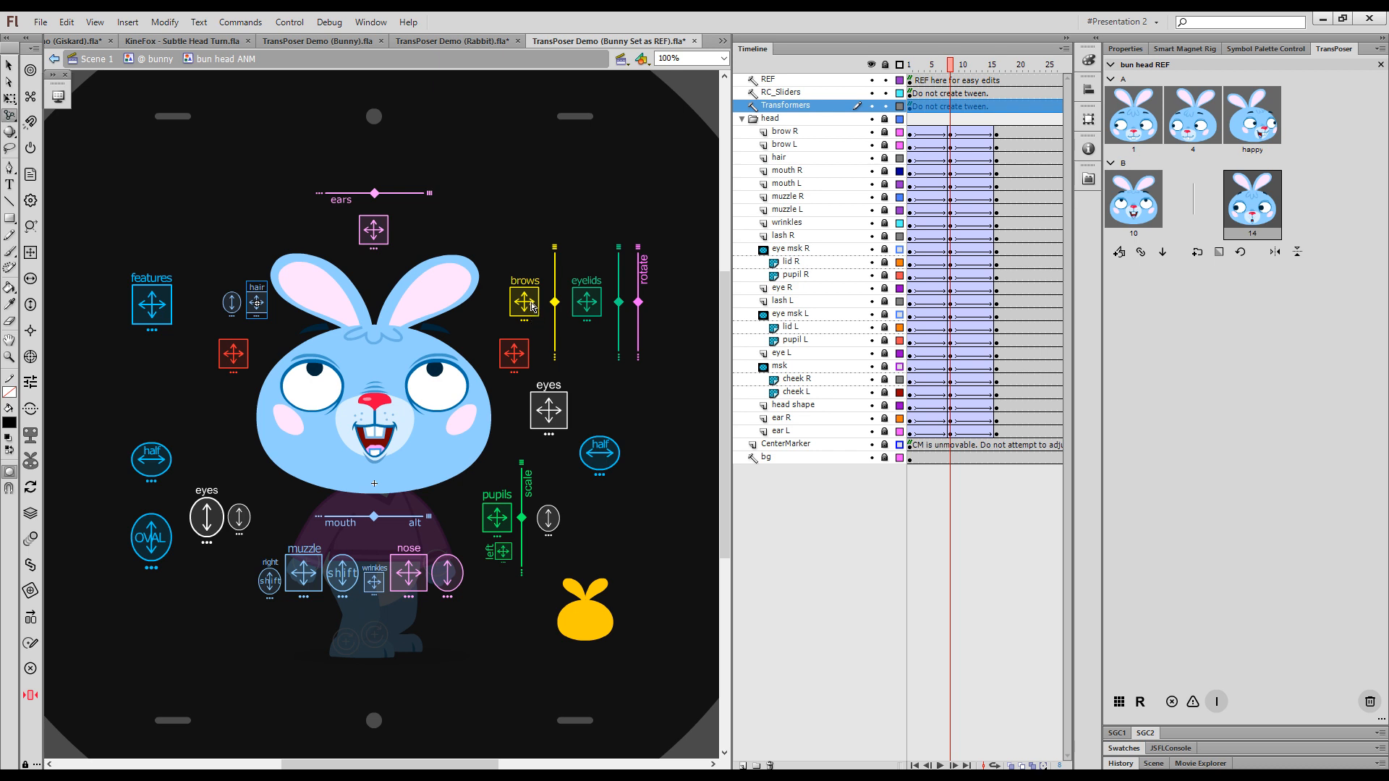
{"action": "left_click_drag", "start_coordinate": [375, 236], "coordinate": [375, 244]}
{"action": "left_click_drag", "start_coordinate": [374, 193], "coordinate": [417, 194]}
- At frame 16, aim the pupils up and sideways with their controllers and open the mouth wide with the mouth slider
{"action": "left_click_drag", "start_coordinate": [950, 65], "coordinate": [998, 112]}
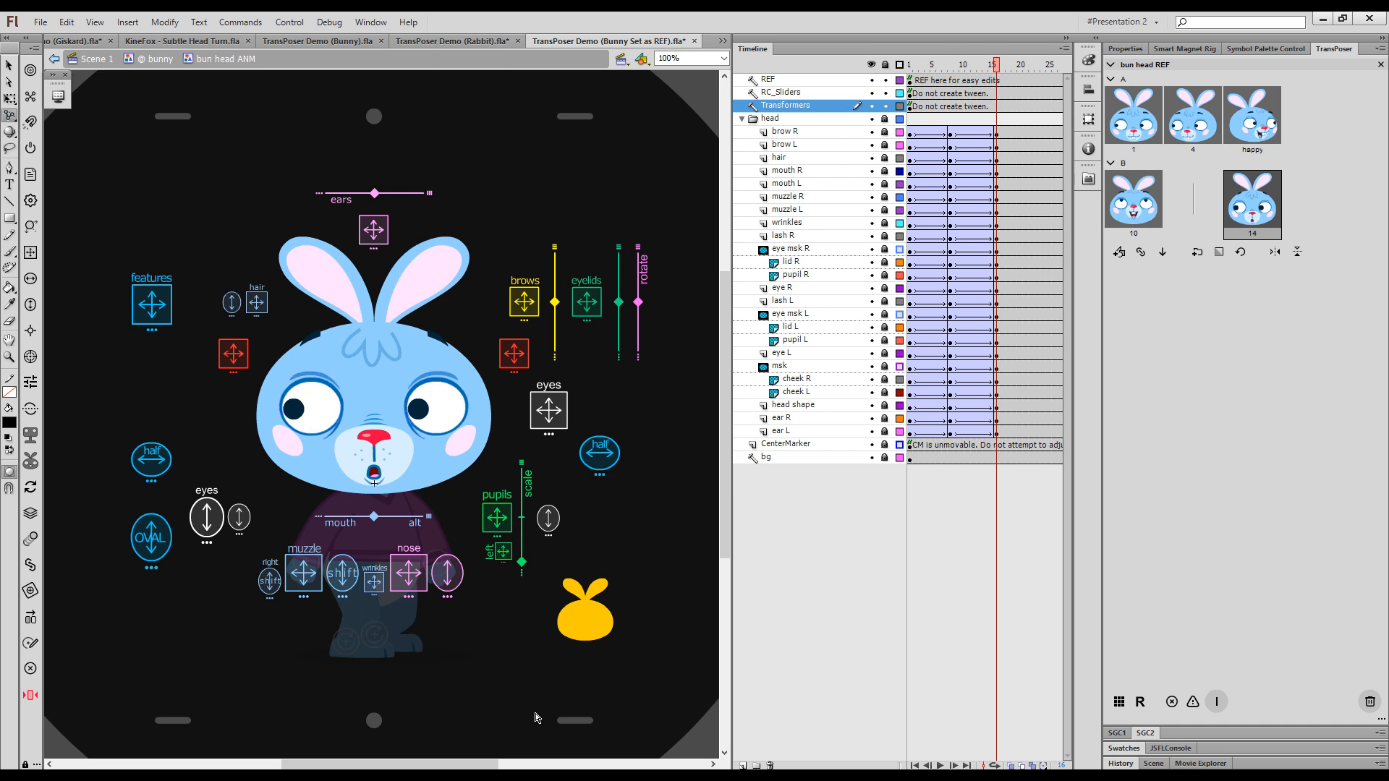
{"action": "left_click", "coordinate": [523, 520]}
{"action": "left_click_drag", "start_coordinate": [499, 517], "coordinate": [521, 499]}
{"action": "left_click", "coordinate": [376, 525]}
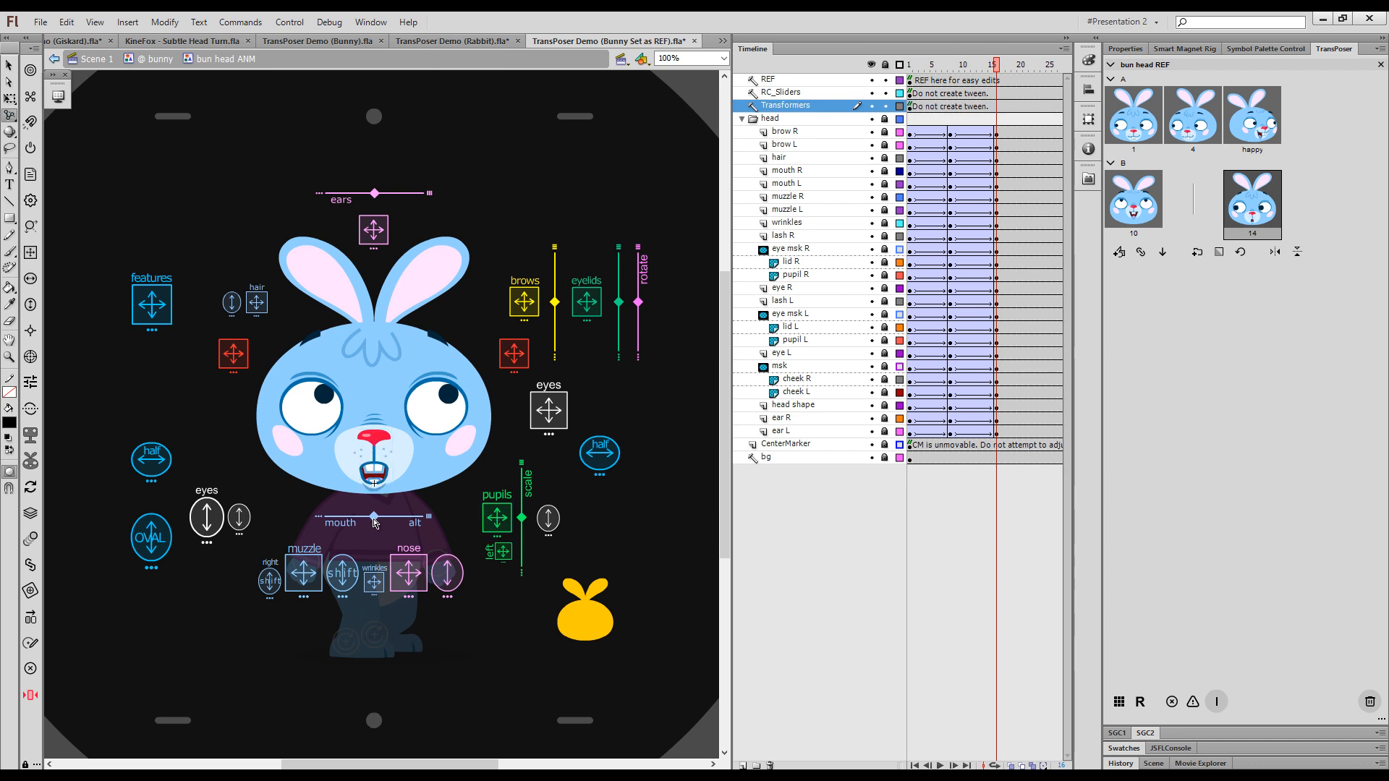
{"action": "left_click", "coordinate": [374, 519]}
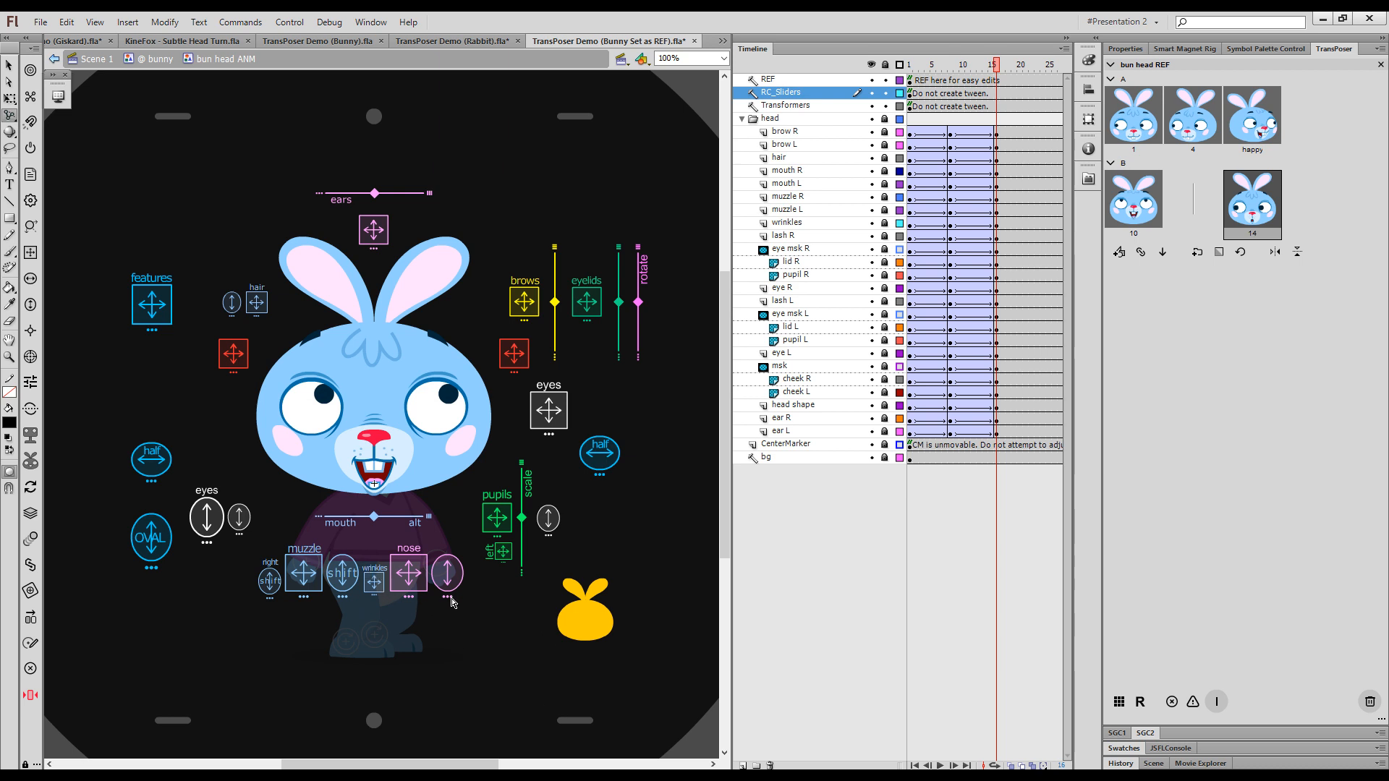
- Add the frame 16 pose to the bun head REF symbol and refresh the TransPoser thumbnails
{"action": "left_click", "coordinate": [1164, 257]}
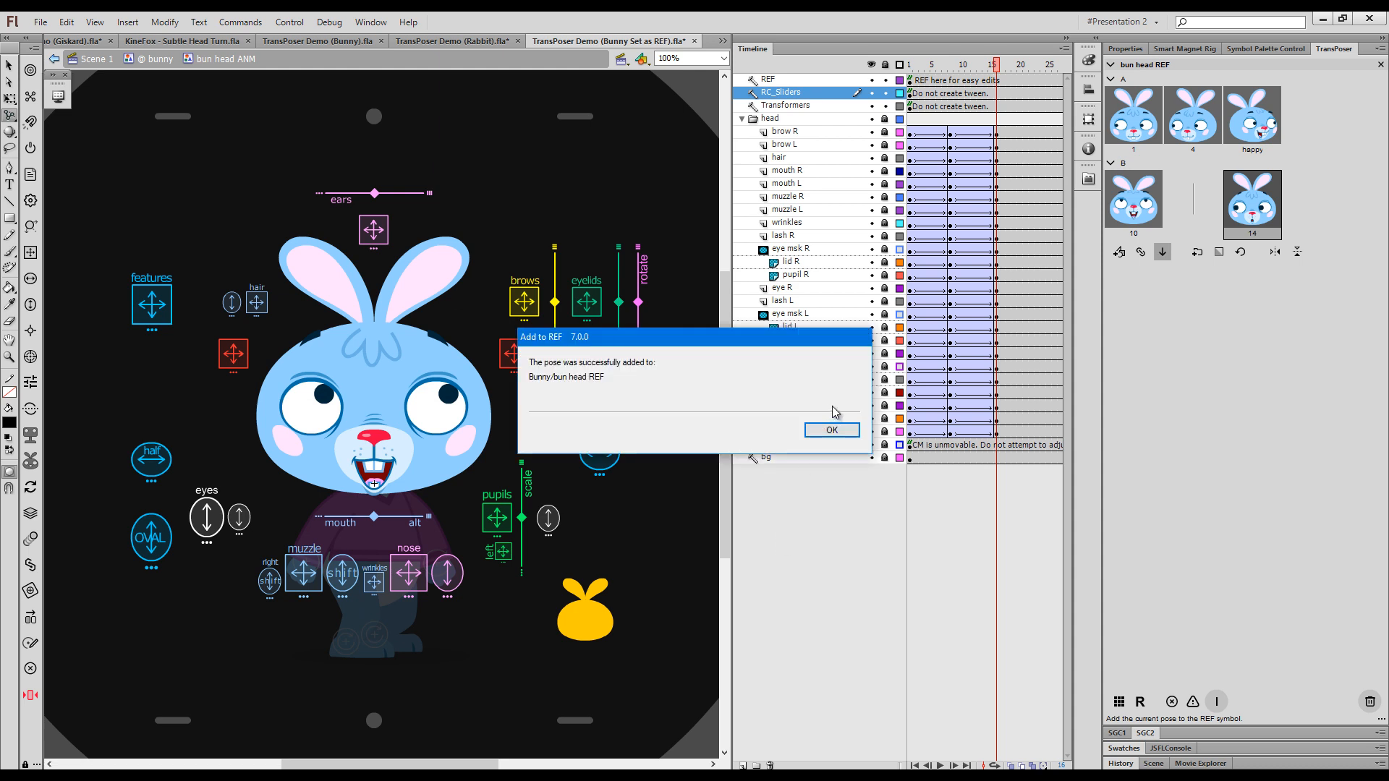
{"action": "left_click", "coordinate": [831, 426]}
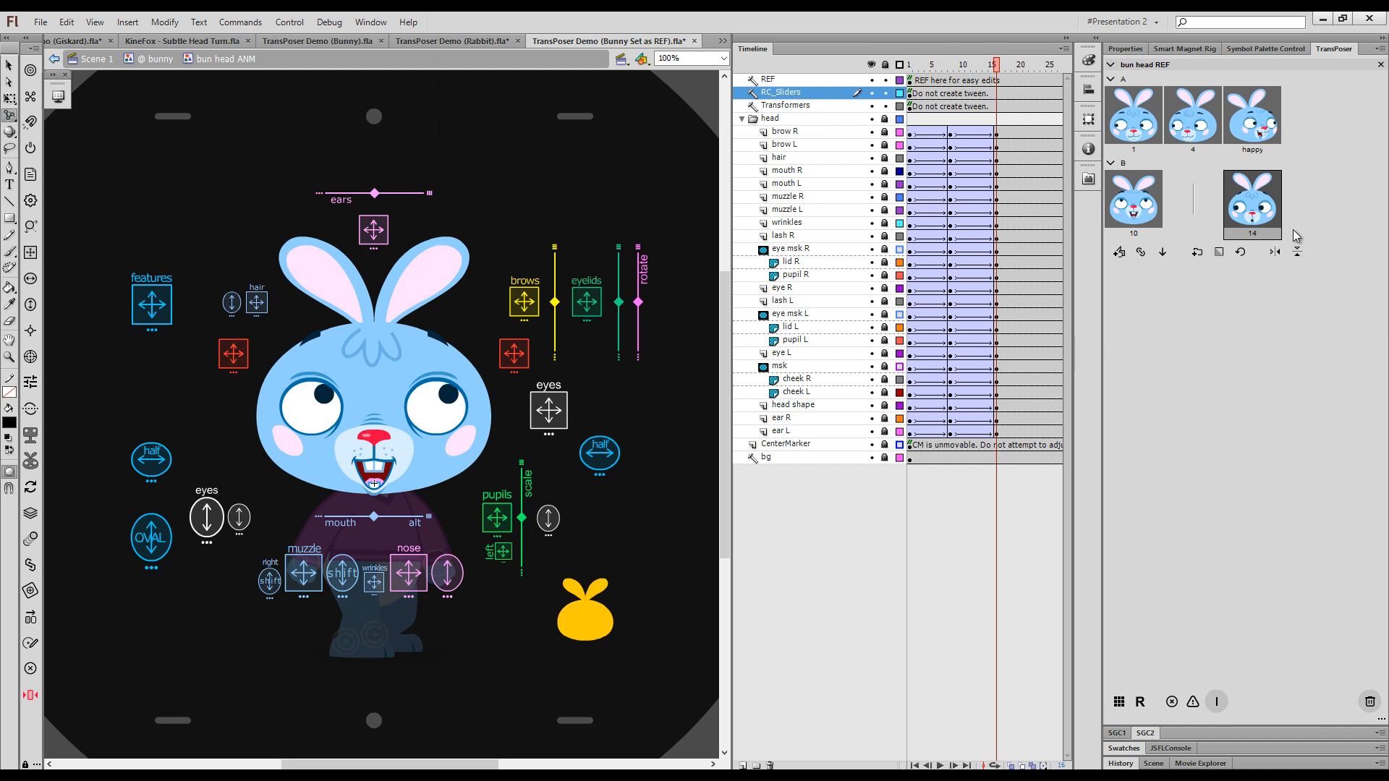
{"action": "left_click", "coordinate": [1241, 258]}
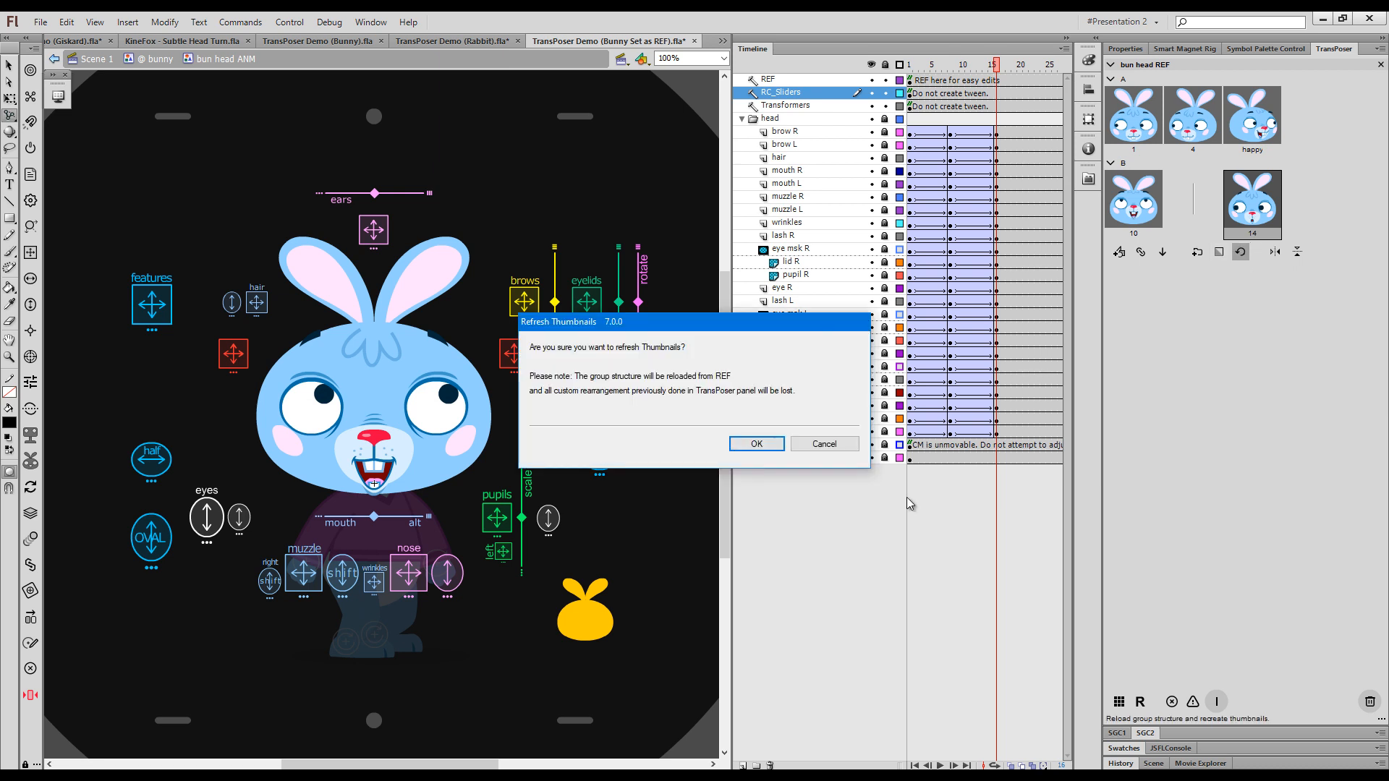
{"action": "left_click", "coordinate": [754, 454]}
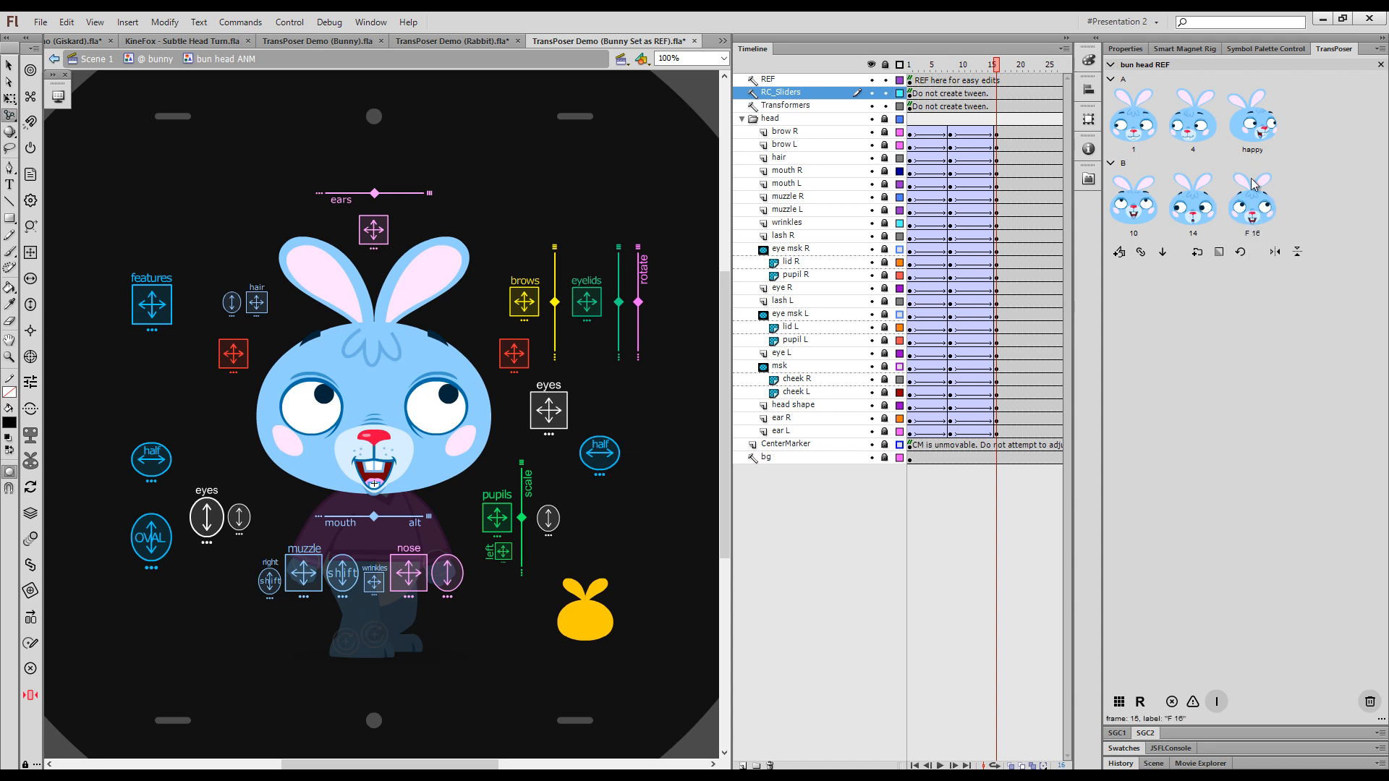
- Set the TransPoser thumbnails' background color to #666666
{"action": "left_click", "coordinate": [1219, 254]}
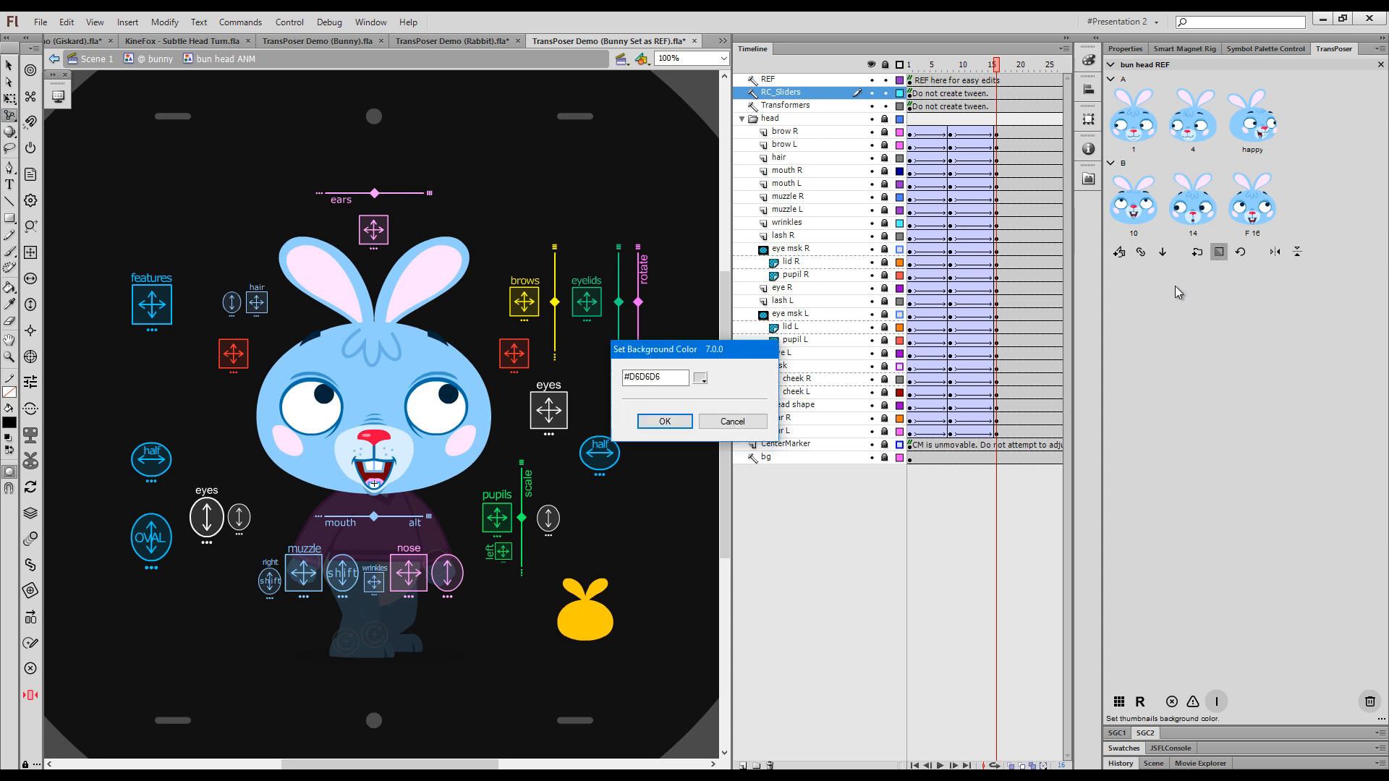
{"action": "left_click", "coordinate": [700, 378]}
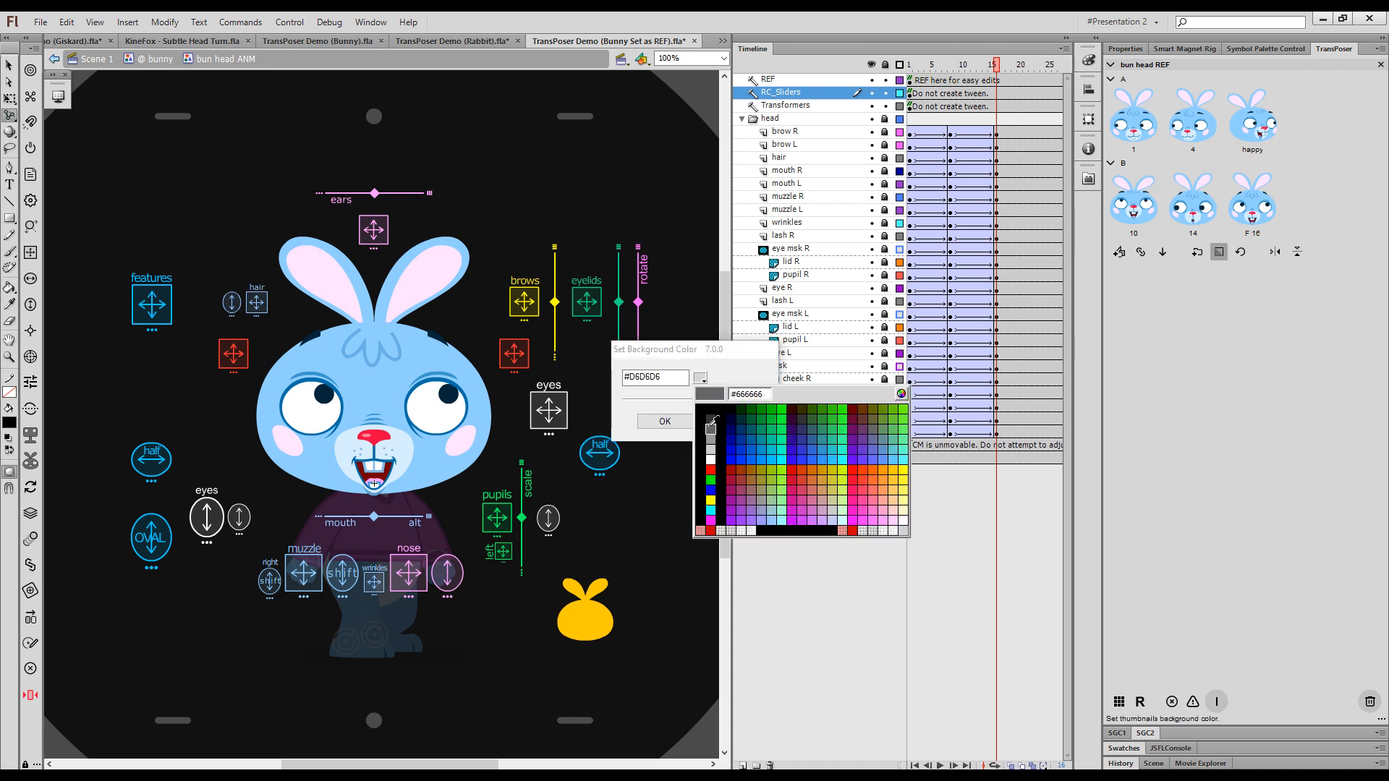
{"action": "left_click", "coordinate": [709, 429]}
{"action": "left_click", "coordinate": [665, 421]}
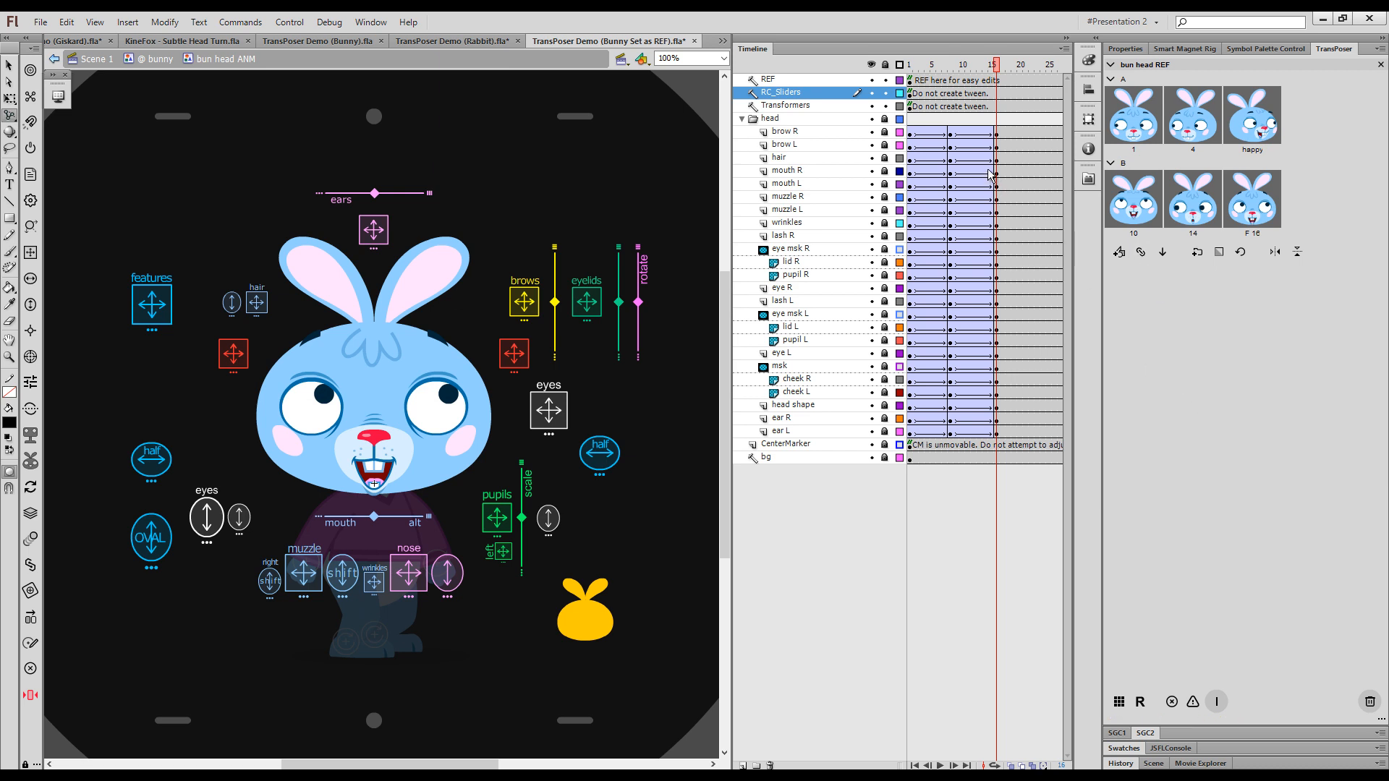
- Unlock the head layers, check the frame 16 brow, hair and mouth instances for REF info, and relock the layers
{"action": "left_click", "coordinate": [885, 119]}
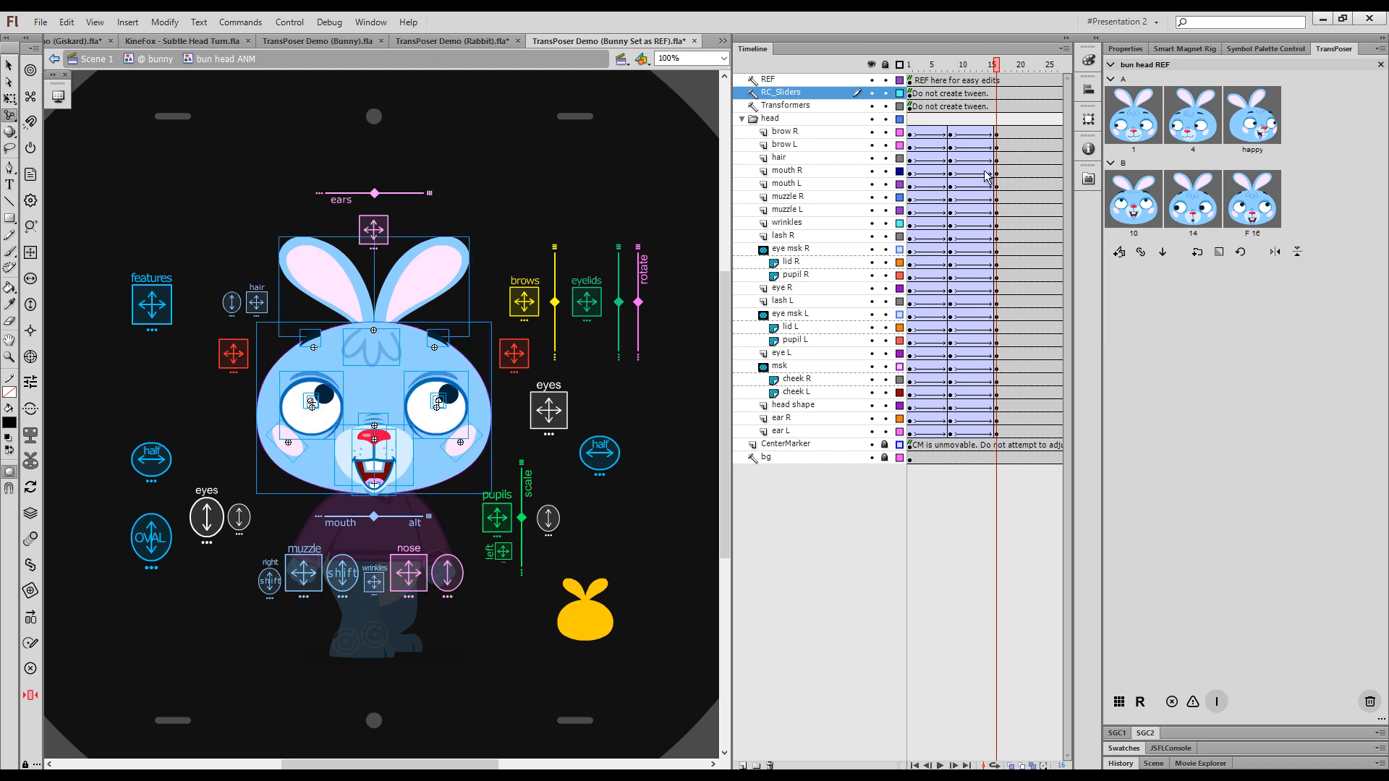
{"action": "key", "text": "v"}
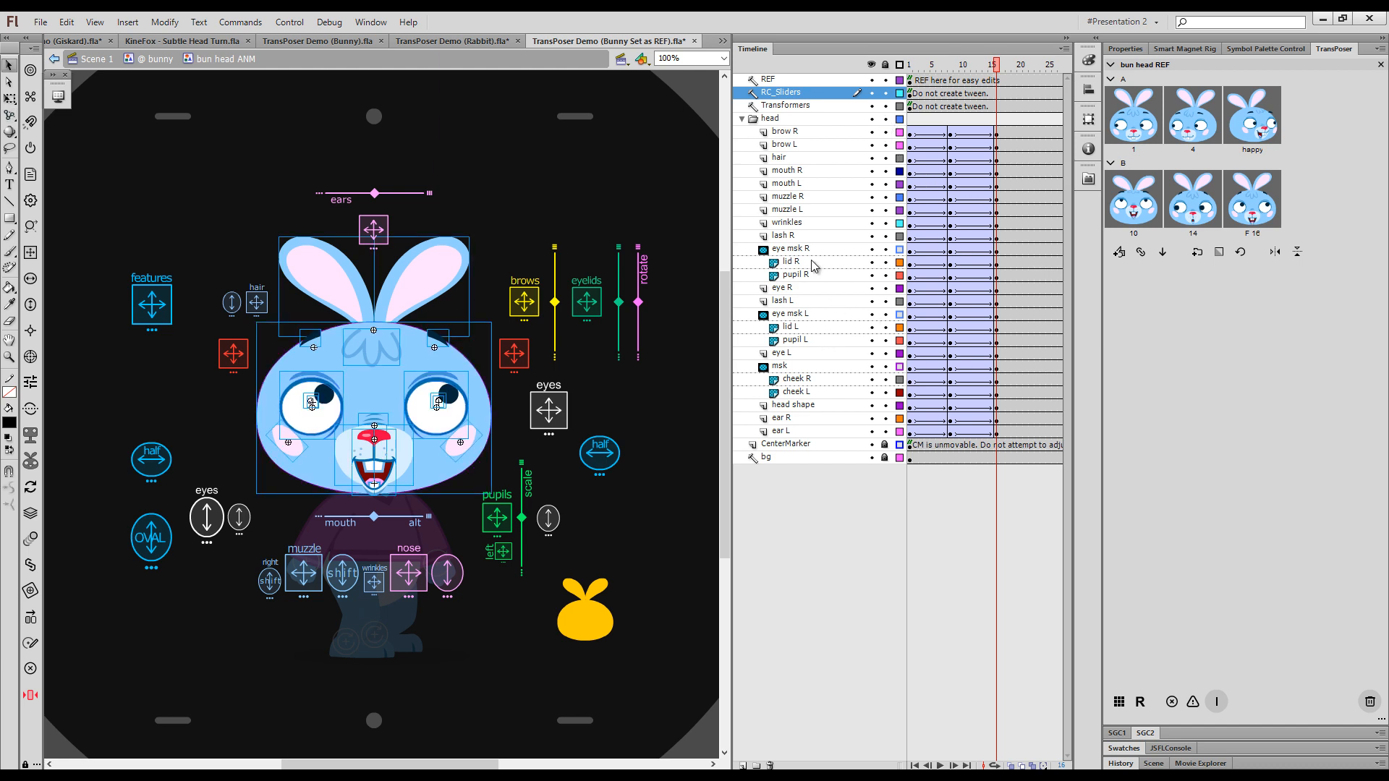
{"action": "left_click", "coordinate": [681, 414]}
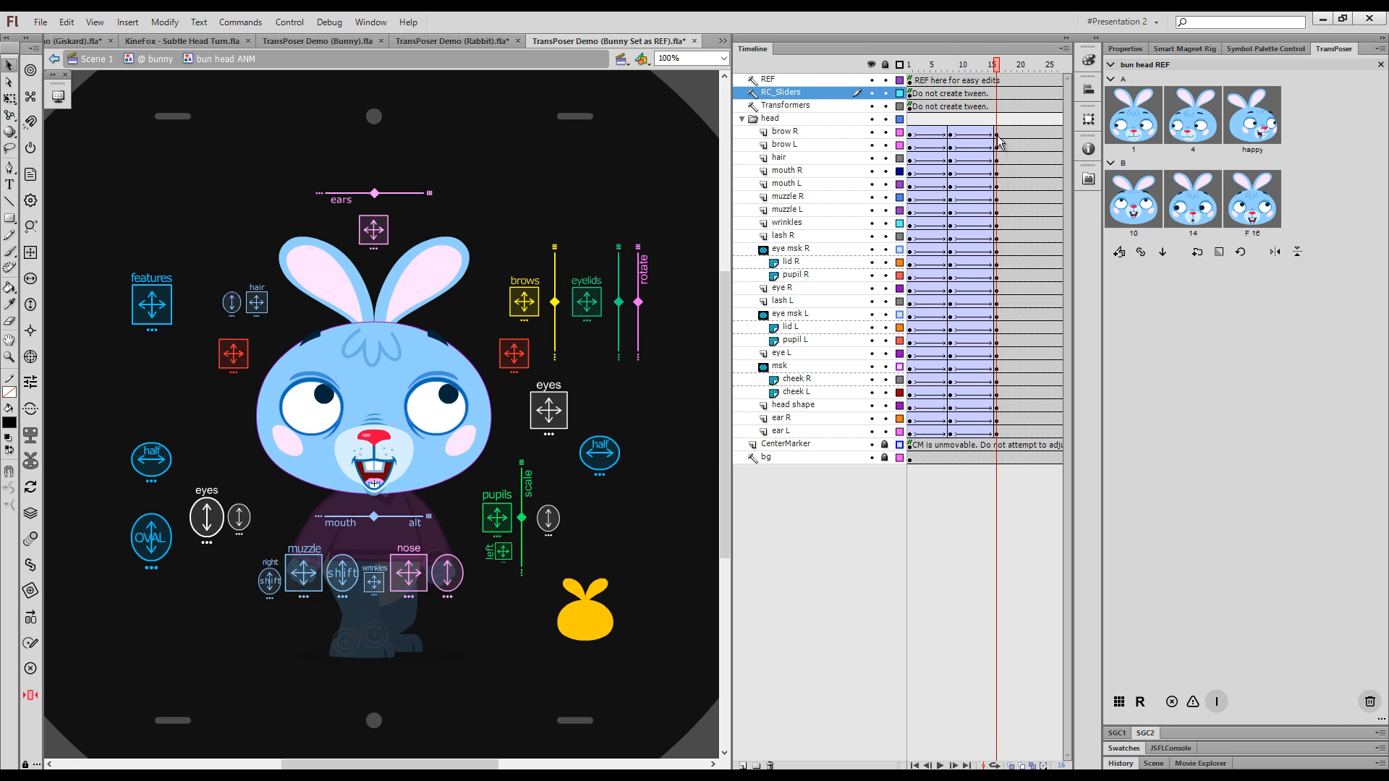
{"action": "left_click_drag", "start_coordinate": [996, 133], "coordinate": [999, 192]}
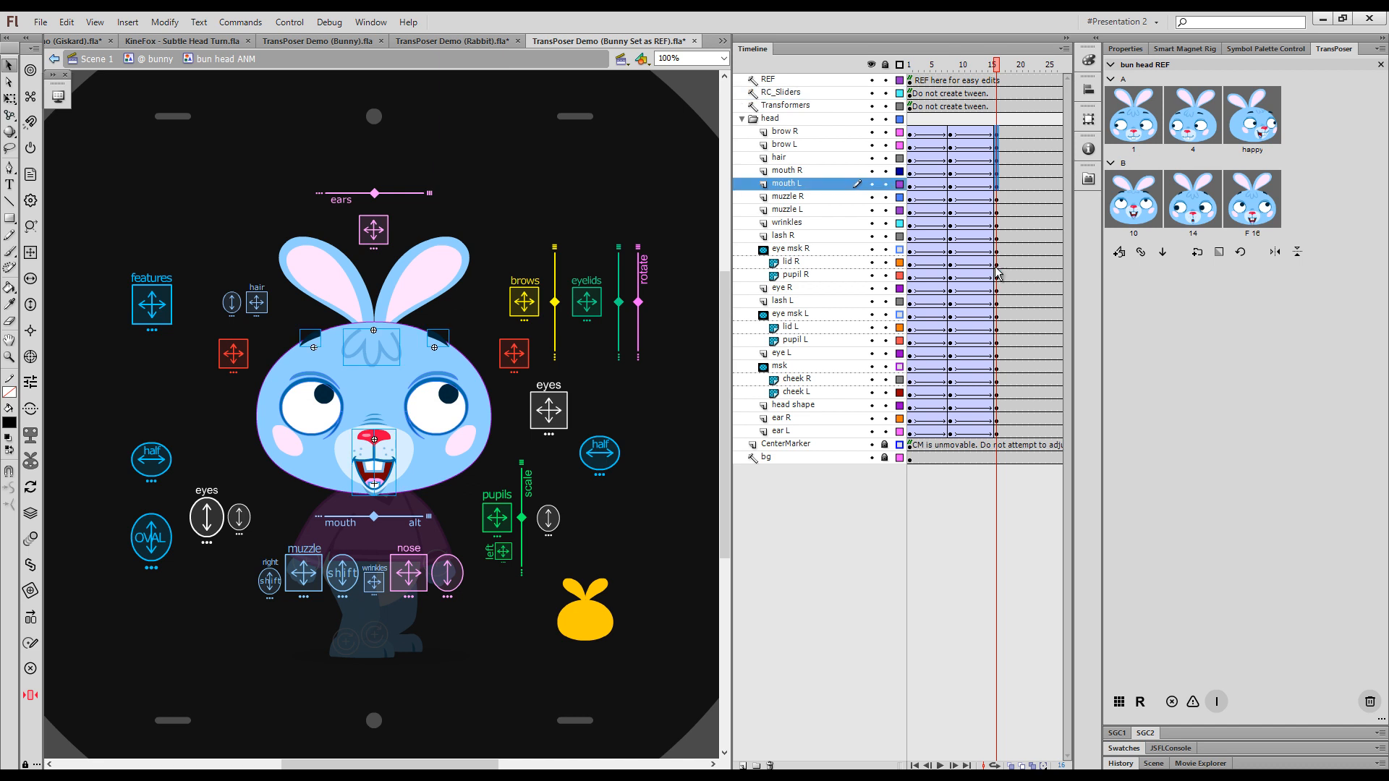
{"action": "left_click", "coordinate": [1192, 702]}
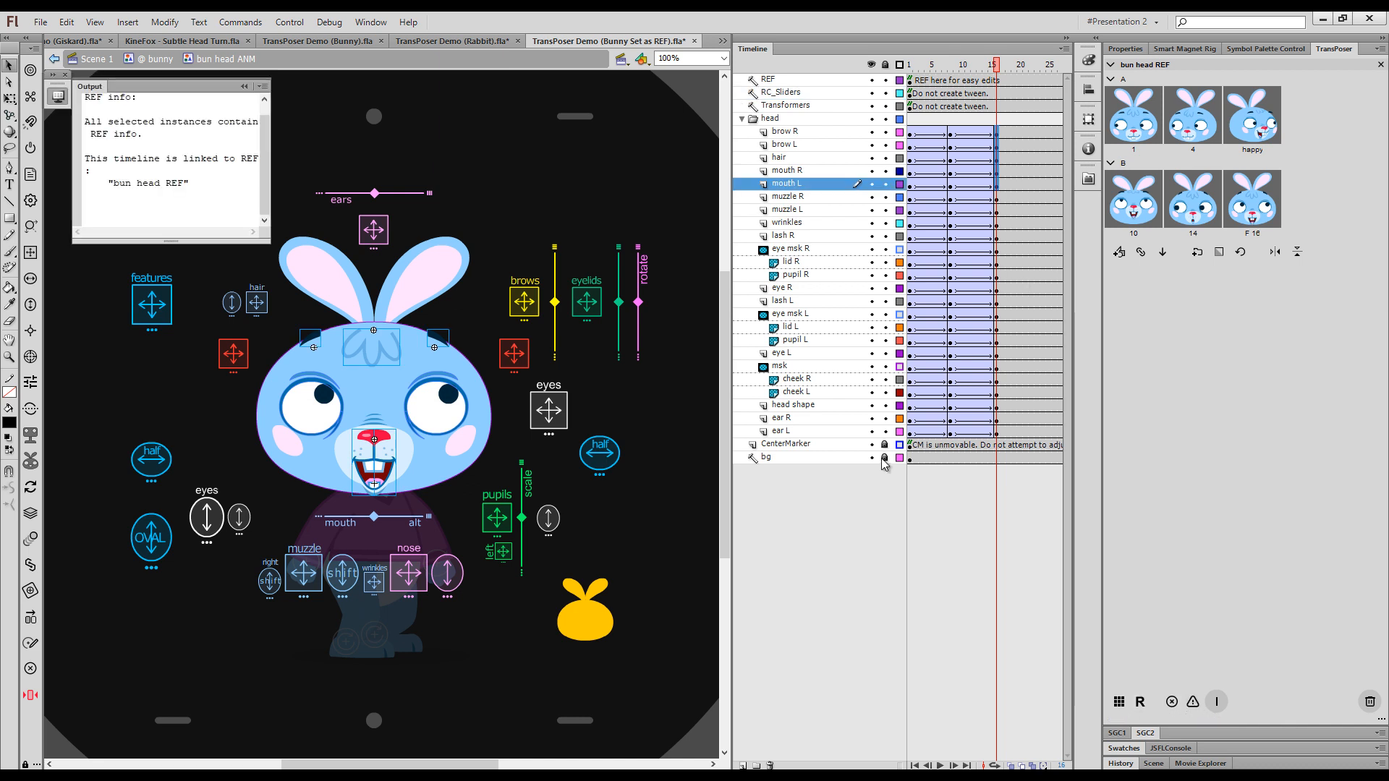
{"action": "left_click_drag", "start_coordinate": [270, 244], "coordinate": [392, 215]}
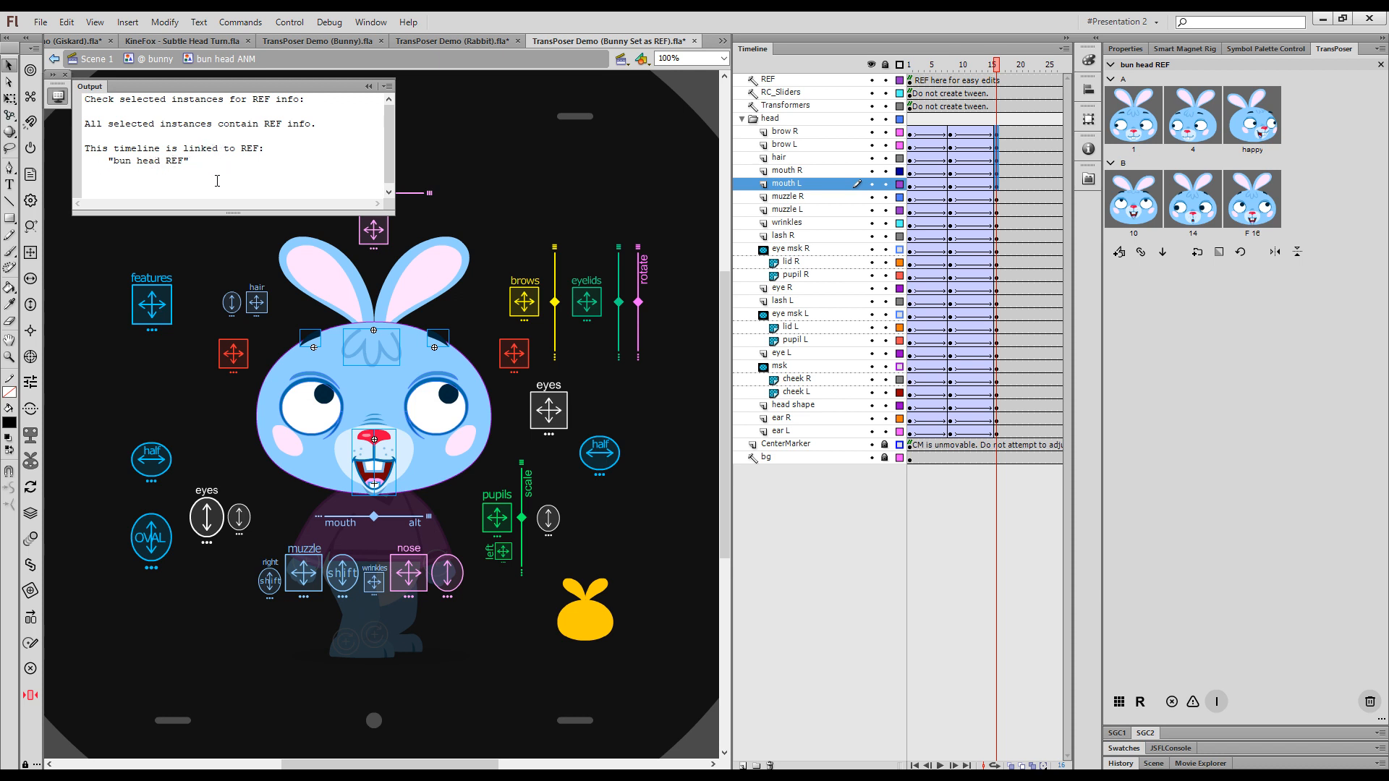
{"action": "left_click", "coordinate": [469, 172]}
{"action": "left_click", "coordinate": [884, 120]}
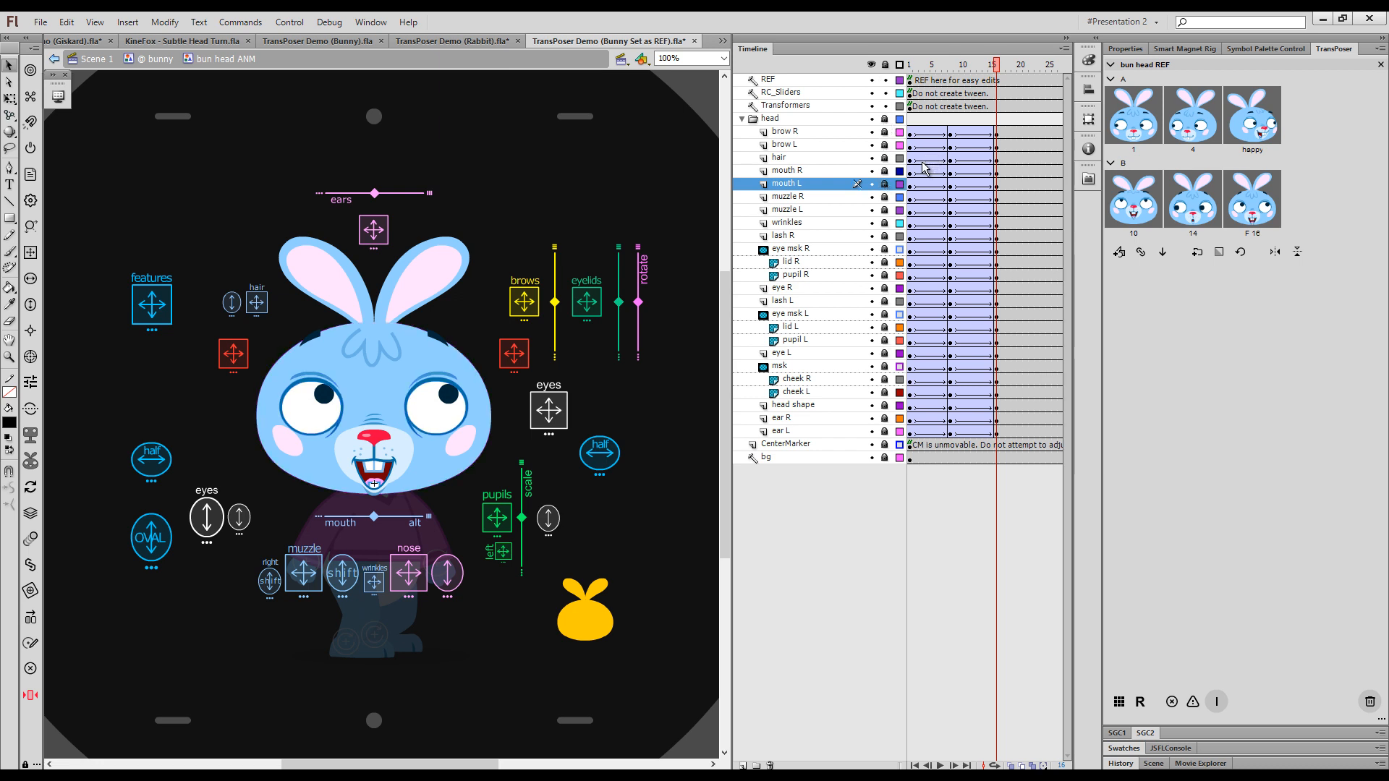
- Switch to the TransPoser Demo (Rabbit) document and load the @ Rabbit REF thumbnails into TransPoser
{"action": "left_click", "coordinate": [452, 41]}
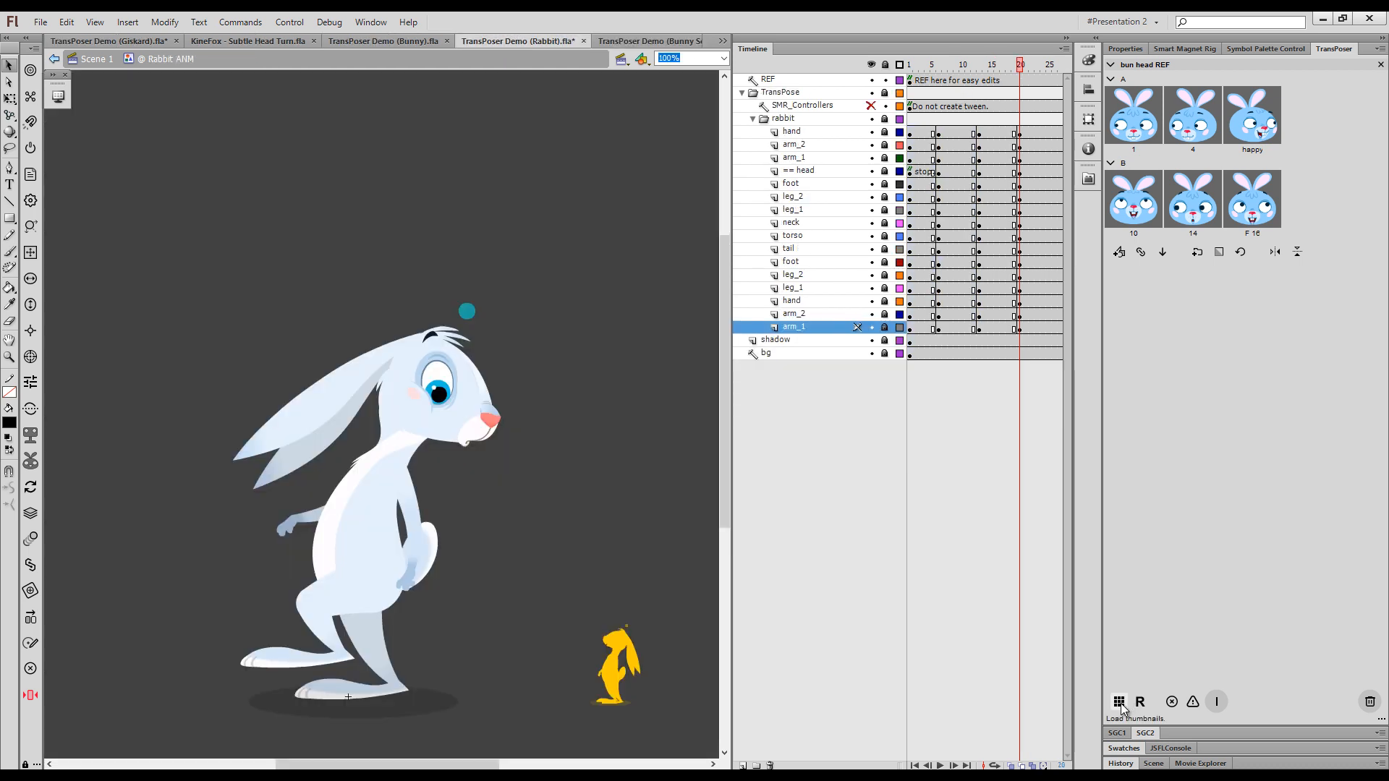
{"action": "left_click", "coordinate": [1119, 703]}
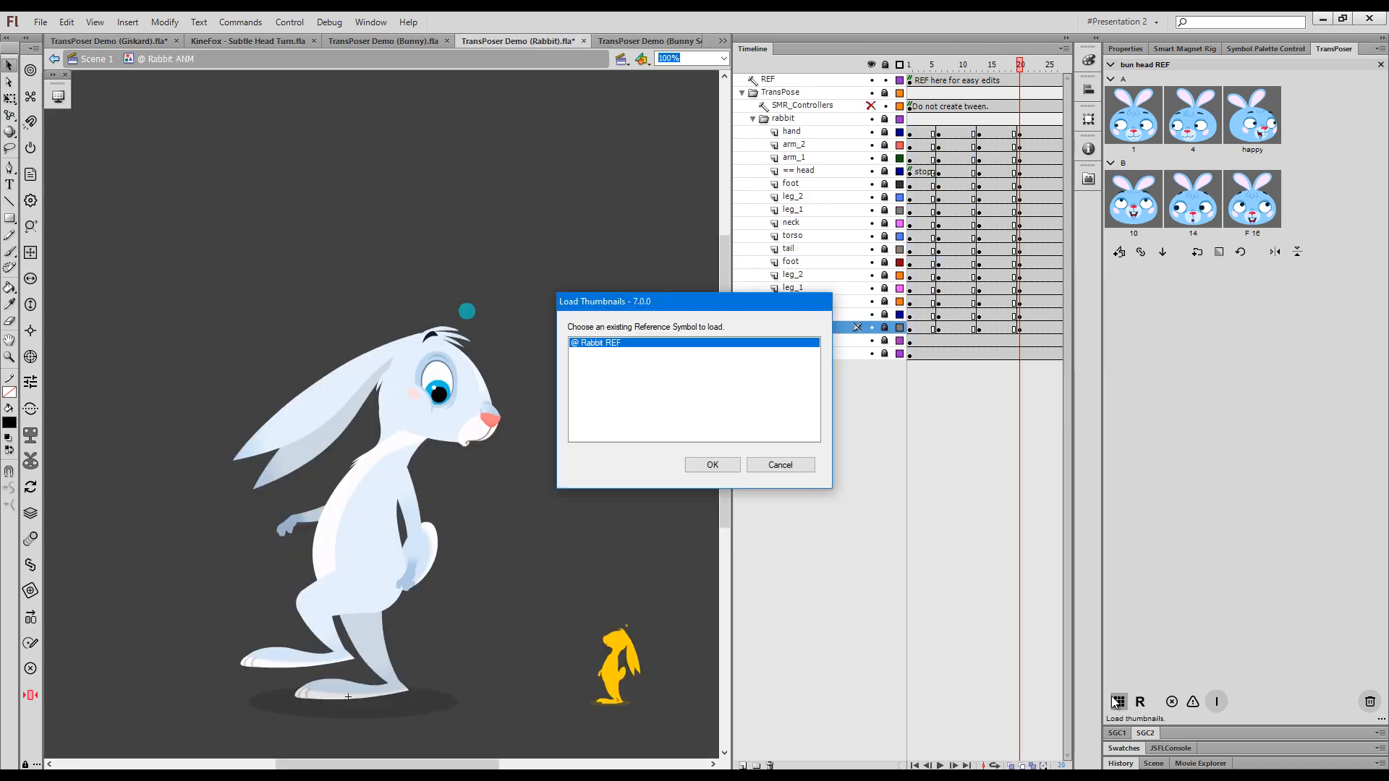
{"action": "left_click", "coordinate": [713, 465]}
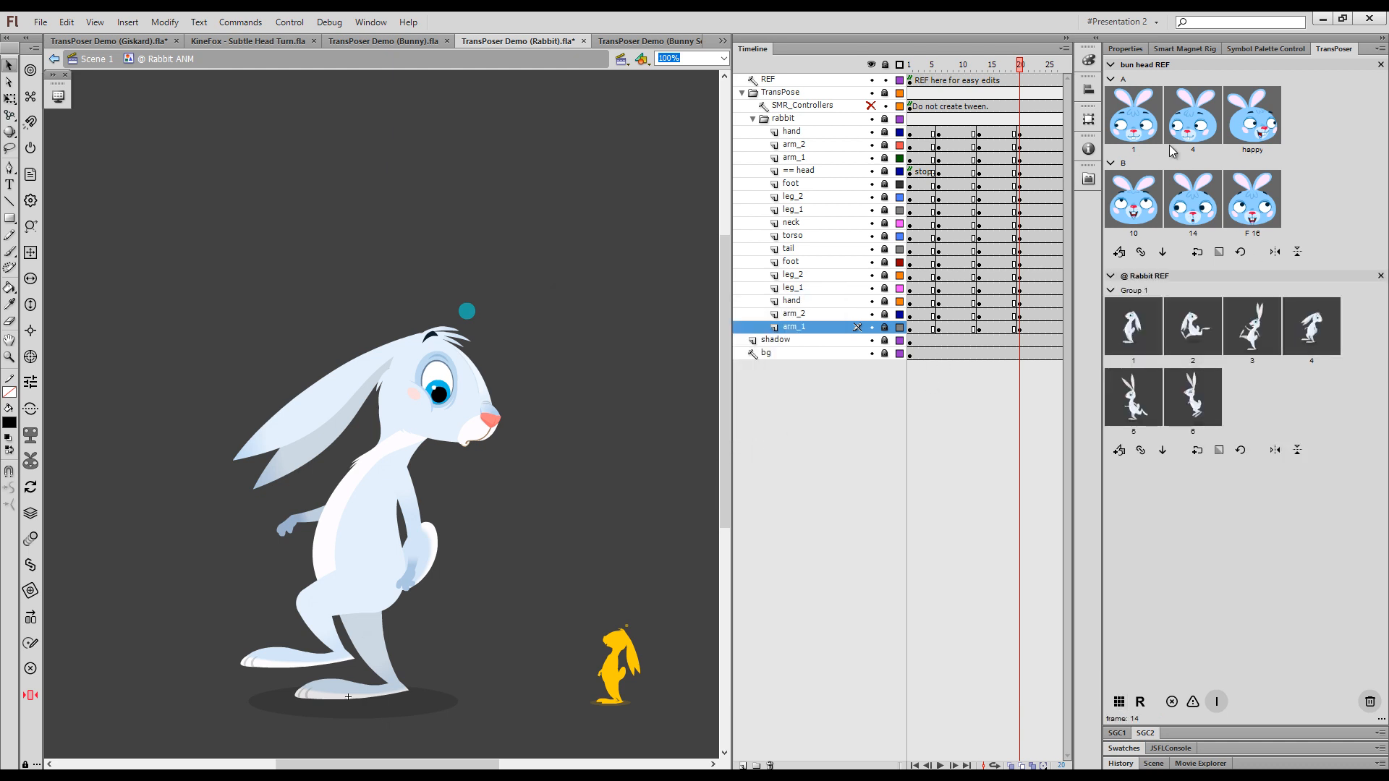
- At frame 22, apply pose 4 from @ Rabbit REF to the rabbit, flipped horizontally
{"action": "left_click", "coordinate": [1033, 70]}
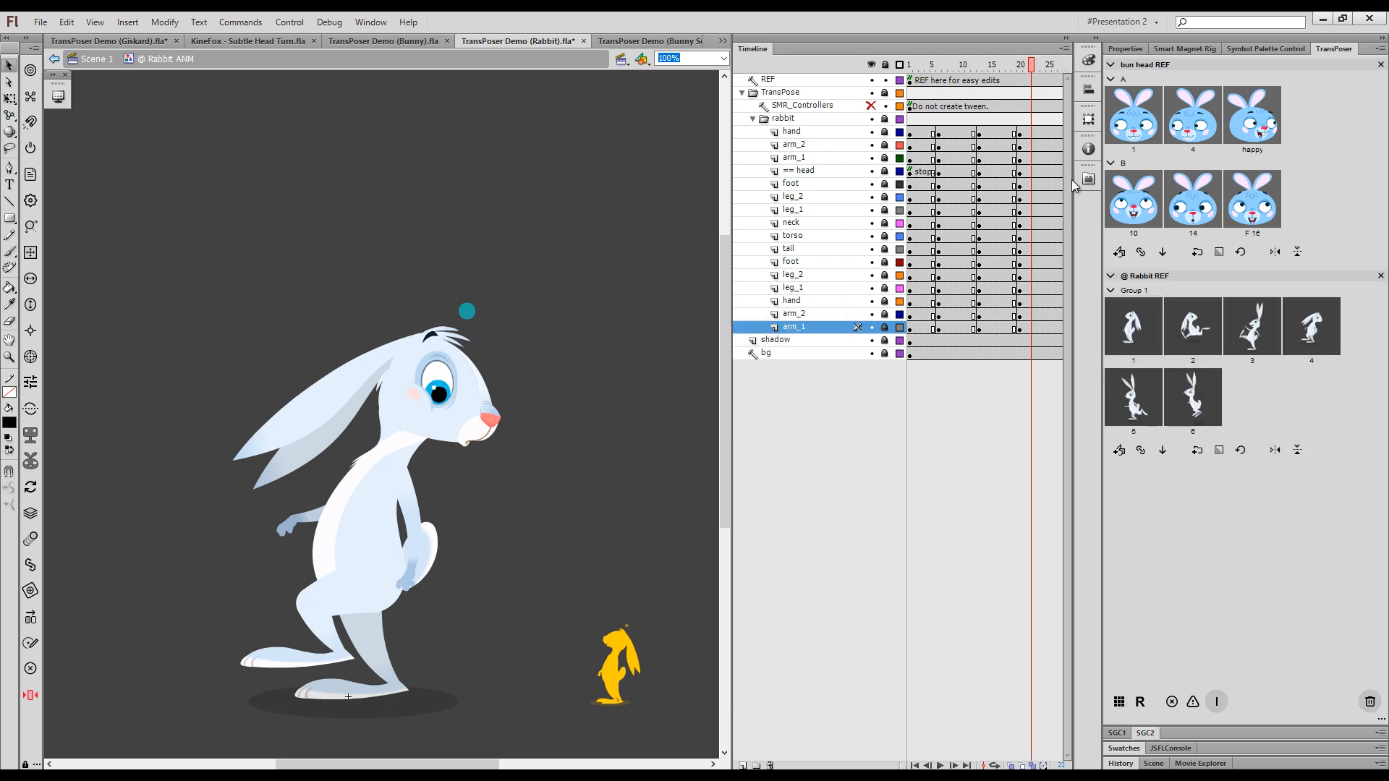
{"action": "left_click", "coordinate": [1274, 450]}
{"action": "left_click", "coordinate": [1317, 332]}
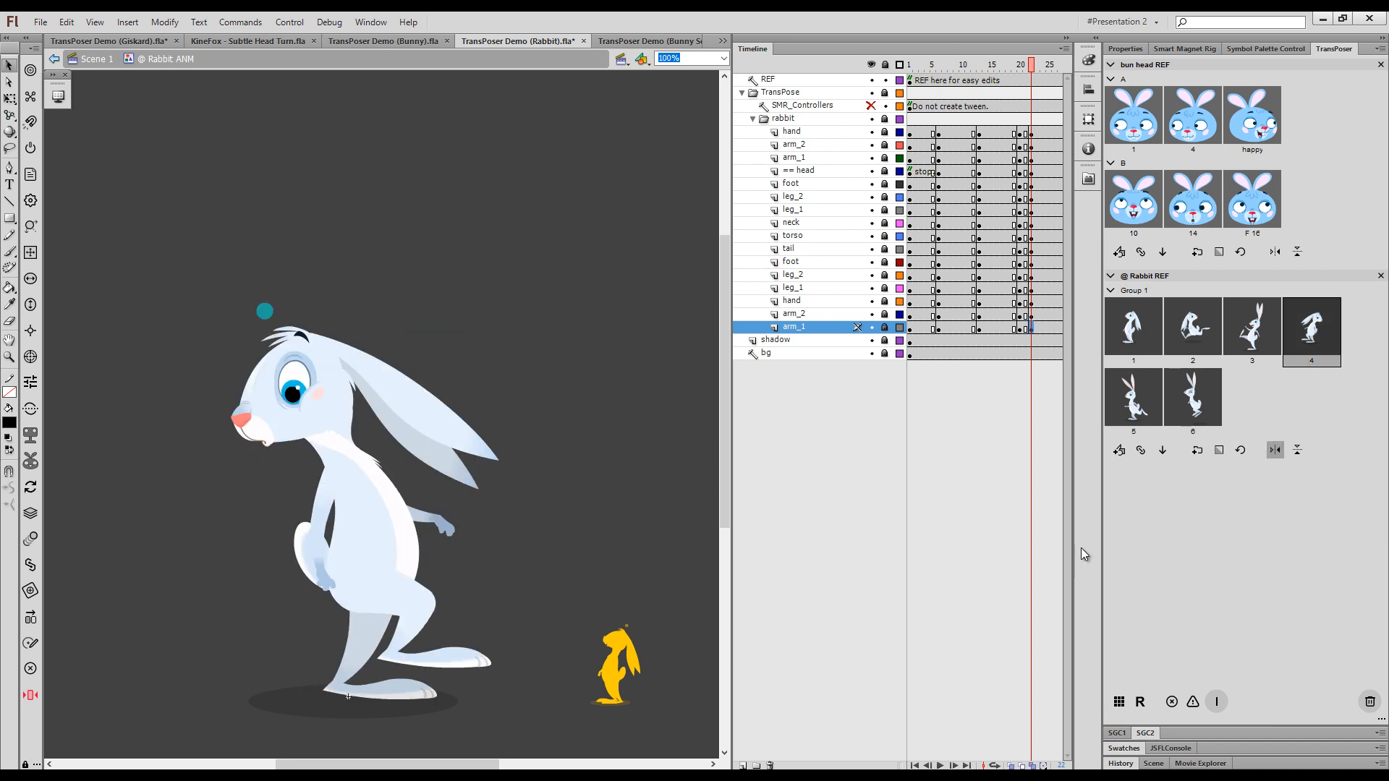
- Try moving the rabbit layers' keyframes at frame 20 a few frames earlier and scrub around frame 22 to check the flip
{"action": "left_click", "coordinate": [1027, 70]}
{"action": "left_click", "coordinate": [1031, 70]}
{"action": "left_click_drag", "start_coordinate": [1010, 133], "coordinate": [1020, 328]}
{"action": "left_click_drag", "start_coordinate": [1020, 328], "coordinate": [1003, 328]}
{"action": "left_click_drag", "start_coordinate": [1026, 69], "coordinate": [1032, 69]}
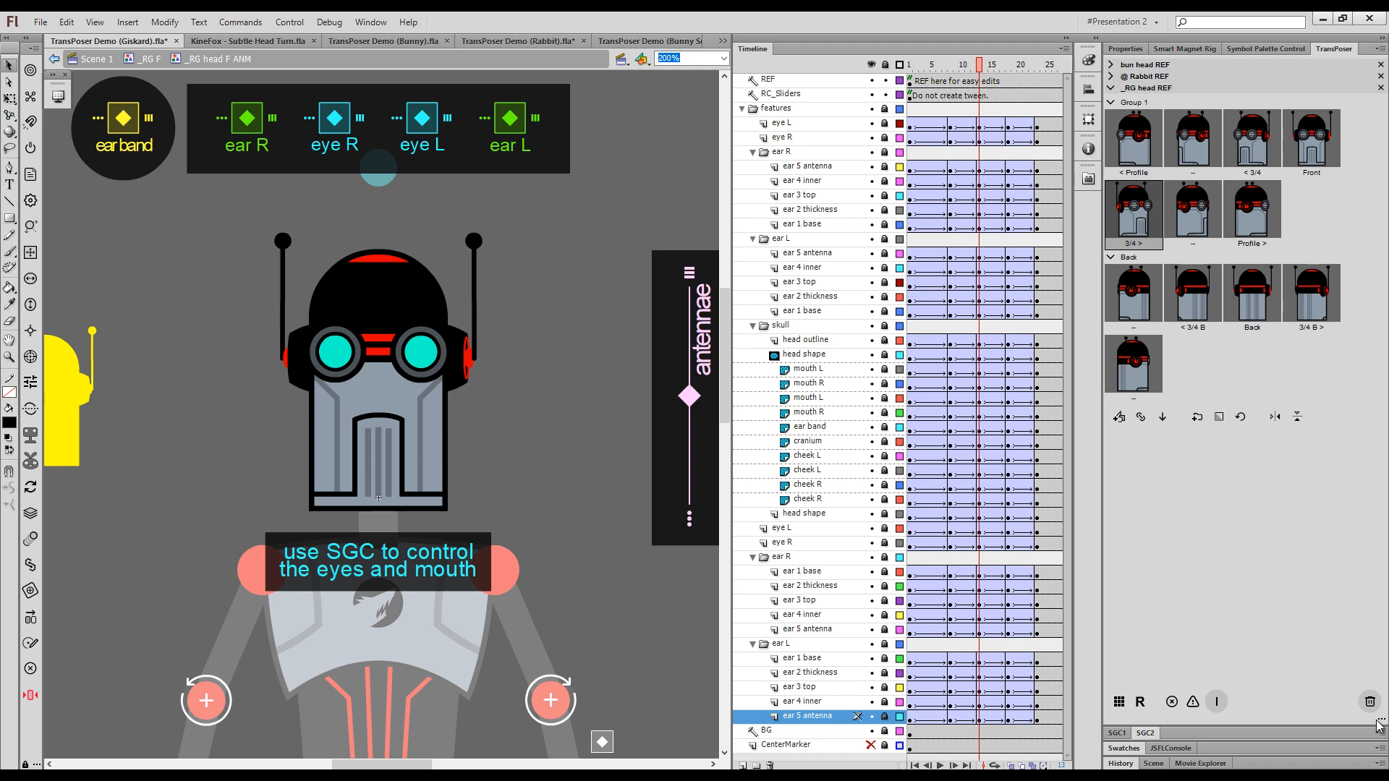
- In the Giskard head animation, cycle the robot head at frame 13 through the < 3/4, in-between and Front poses
{"action": "left_click", "coordinate": [1381, 723]}
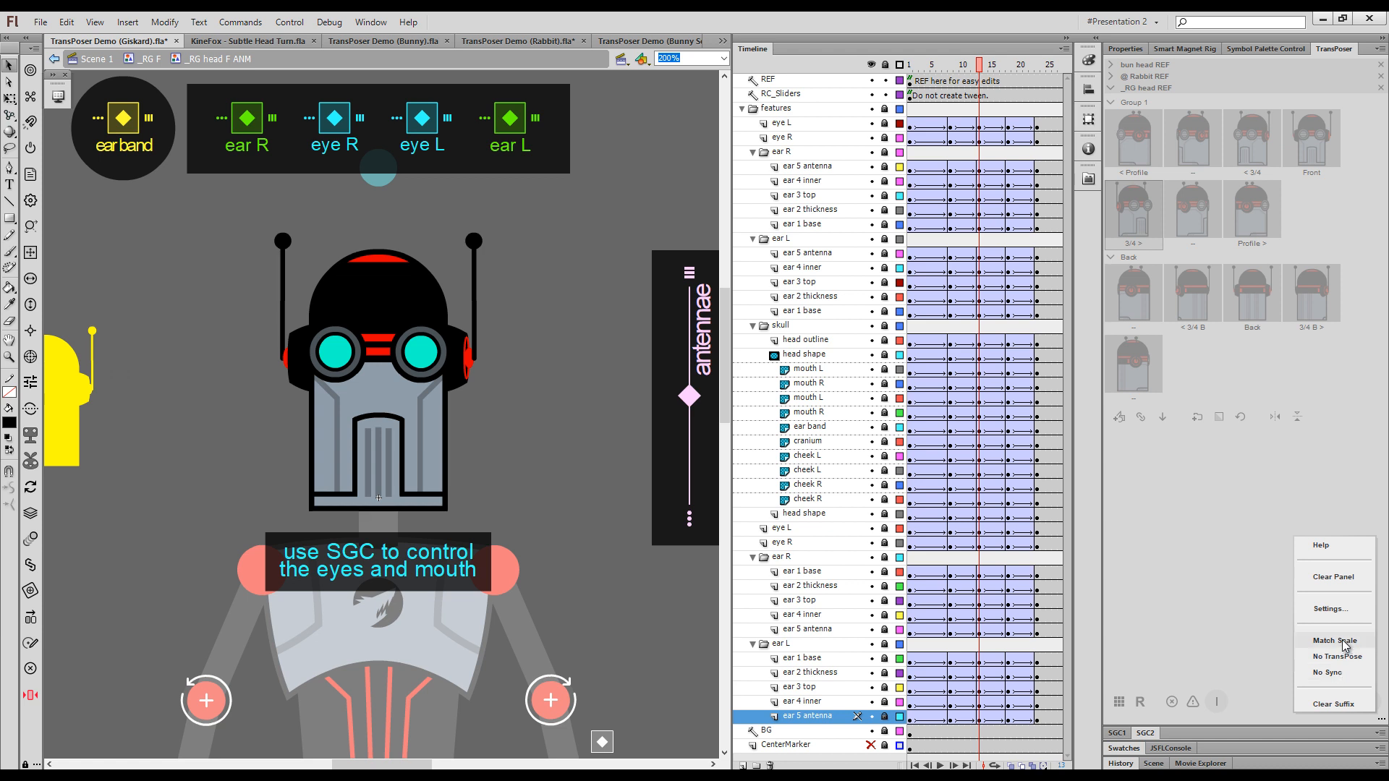
{"action": "left_click", "coordinate": [1351, 677]}
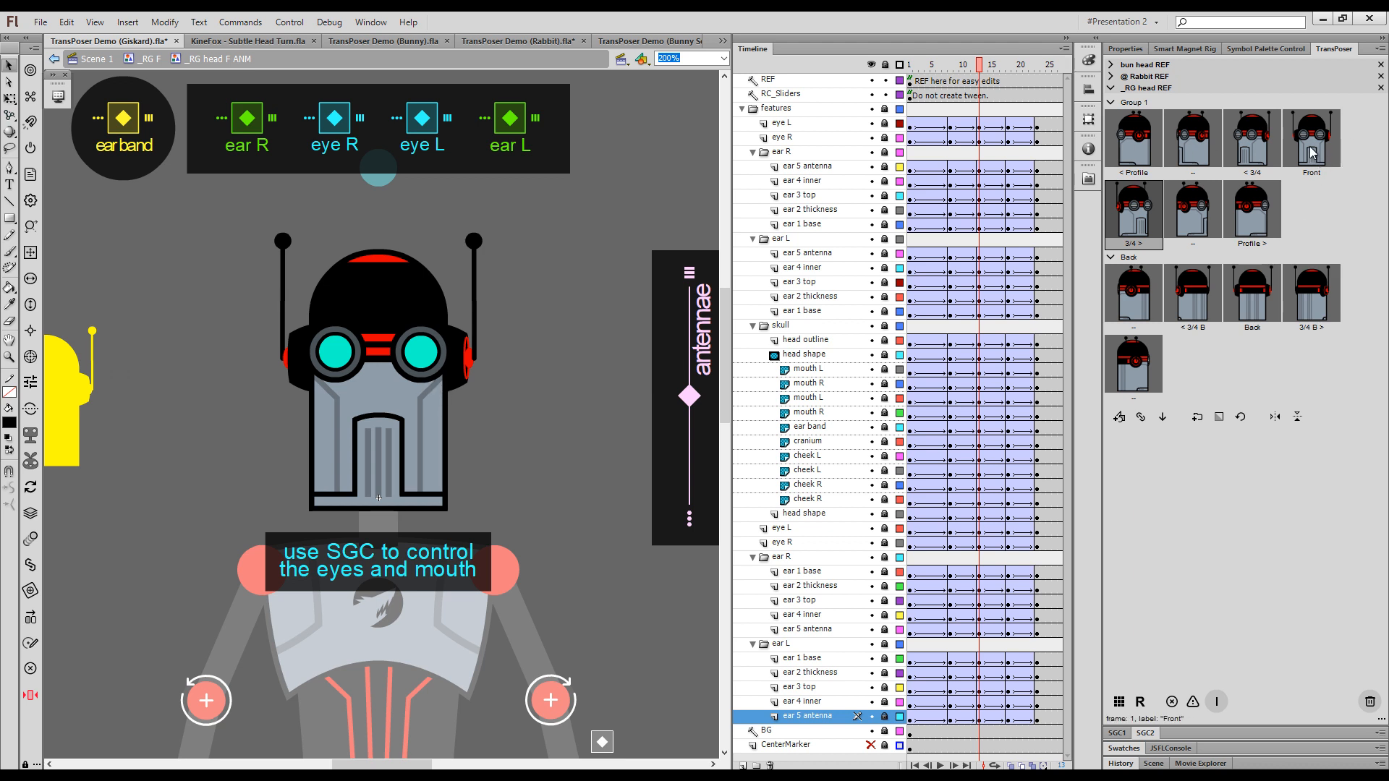
{"action": "left_click", "coordinate": [1262, 157]}
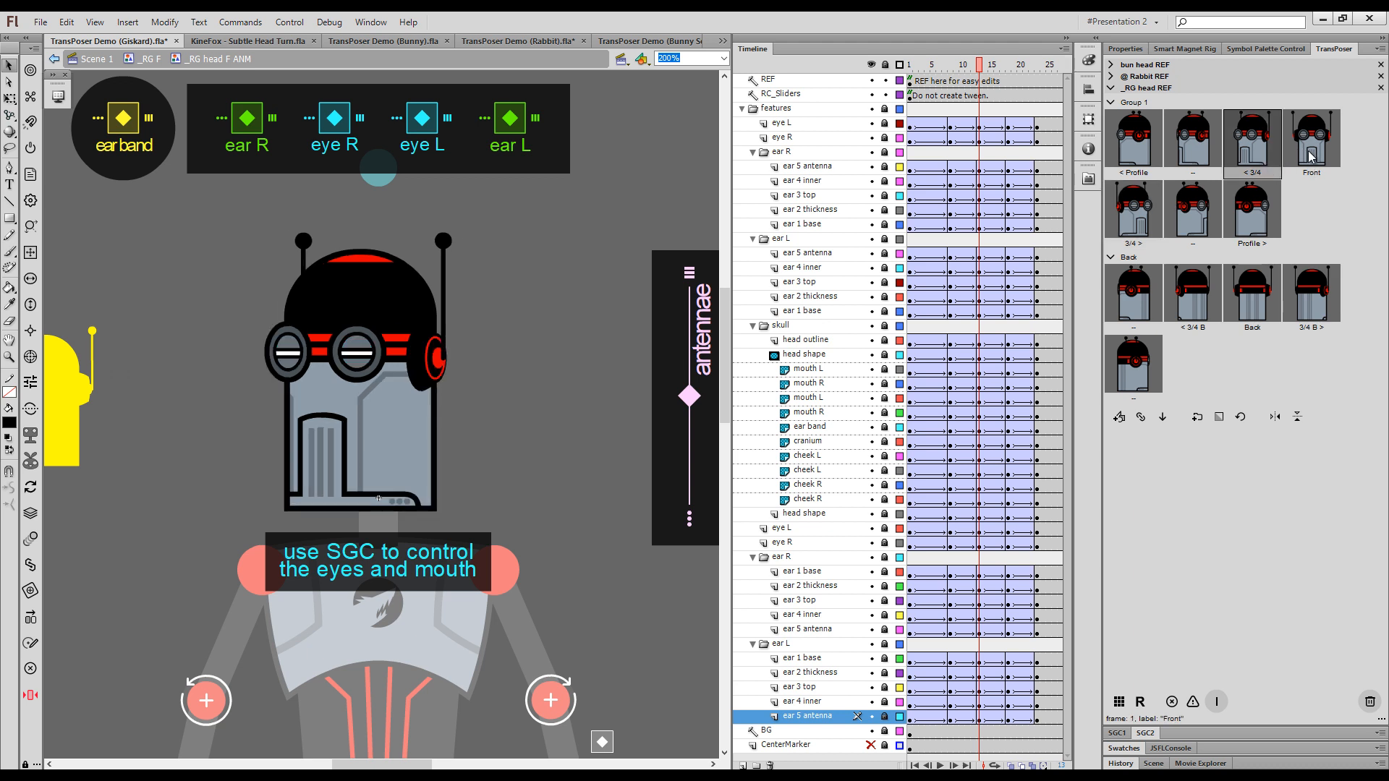
{"action": "left_click", "coordinate": [1310, 156]}
{"action": "left_click", "coordinate": [1272, 156]}
{"action": "left_click", "coordinate": [1195, 161]}
{"action": "left_click", "coordinate": [1255, 158]}
{"action": "left_click", "coordinate": [1309, 154]}
{"action": "left_click", "coordinate": [1265, 159]}
{"action": "left_click", "coordinate": [1311, 155]}
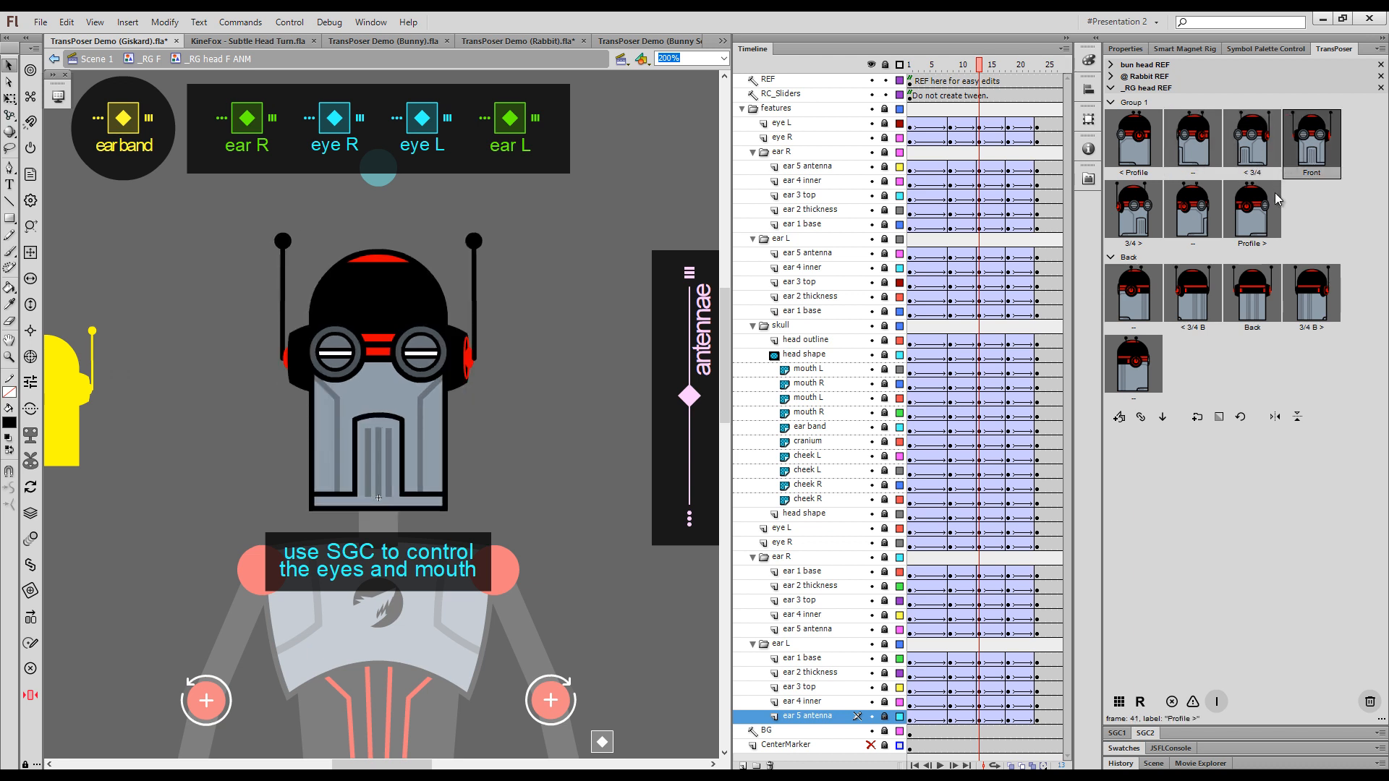
- Set the robot's eyes to graphic 10 with SGC2 and add the No Sync suffix to the upper eye L and eye R layers
{"action": "left_click", "coordinate": [1146, 733]}
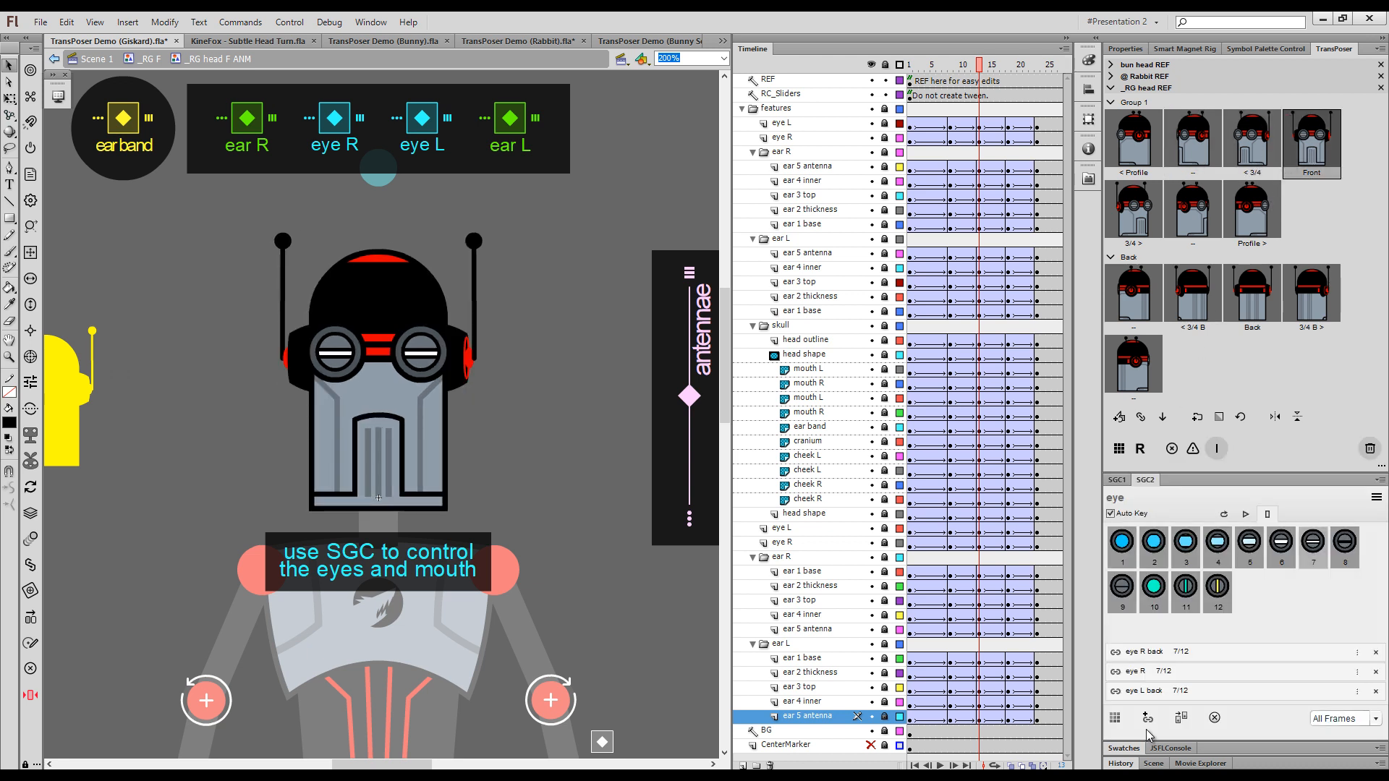
{"action": "left_click", "coordinate": [1154, 586]}
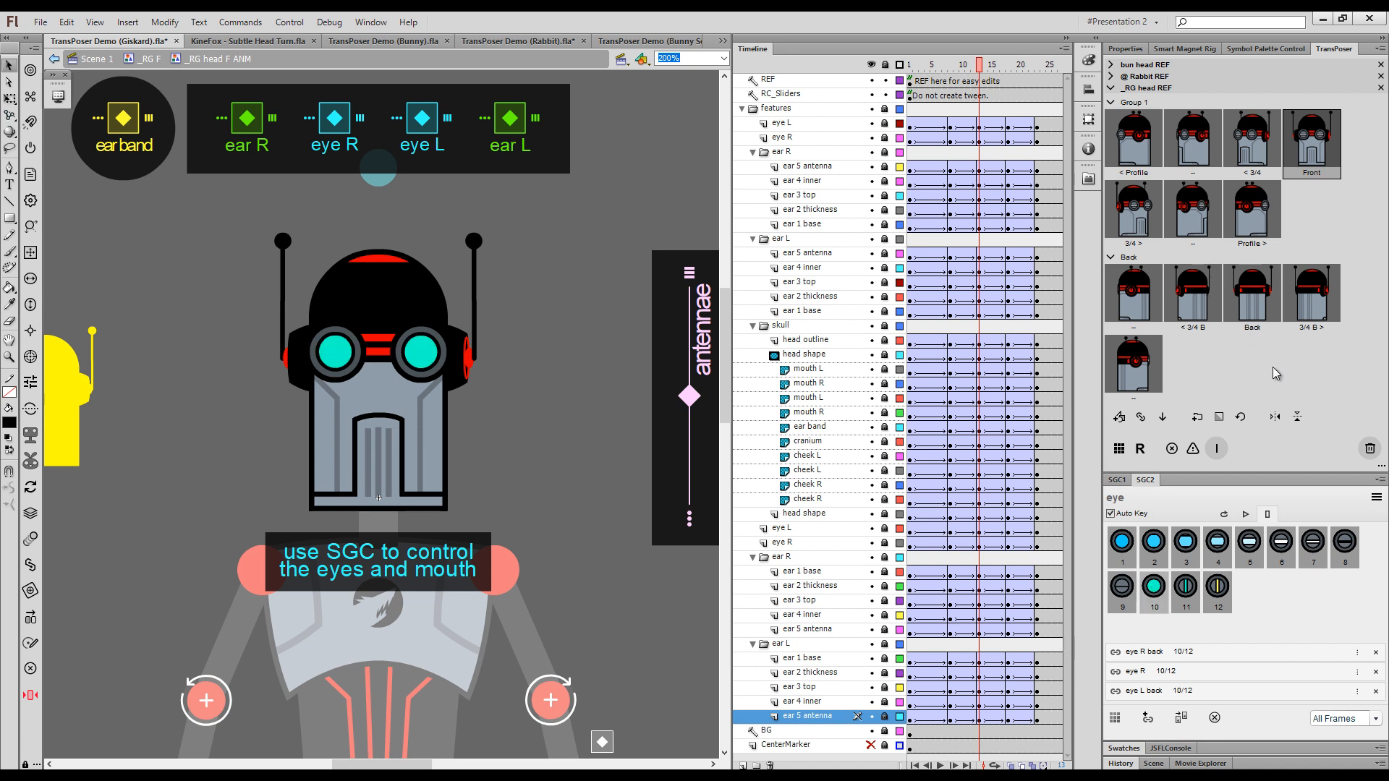
{"action": "left_click", "coordinate": [785, 123]}
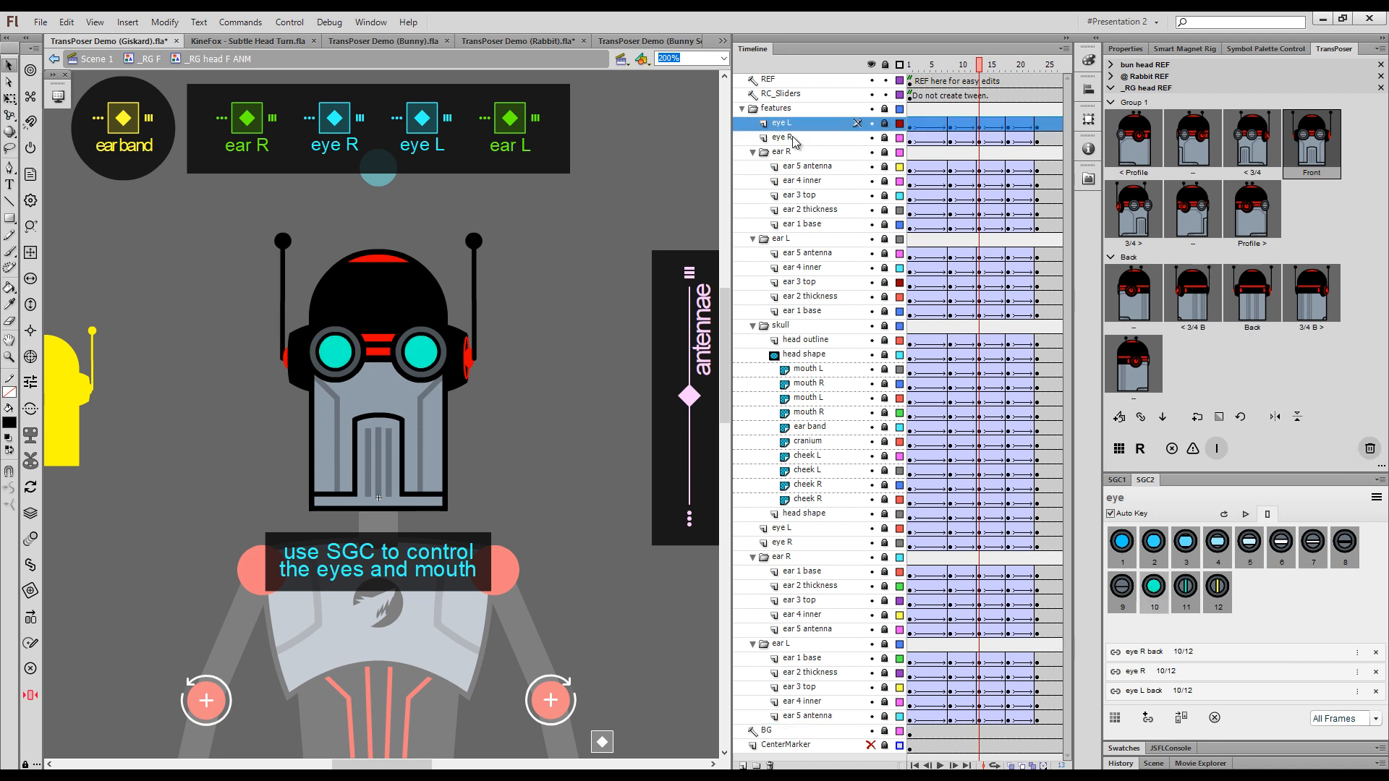
{"action": "left_click", "coordinate": [795, 139], "text": "shift"}
{"action": "left_click", "coordinate": [1381, 465]}
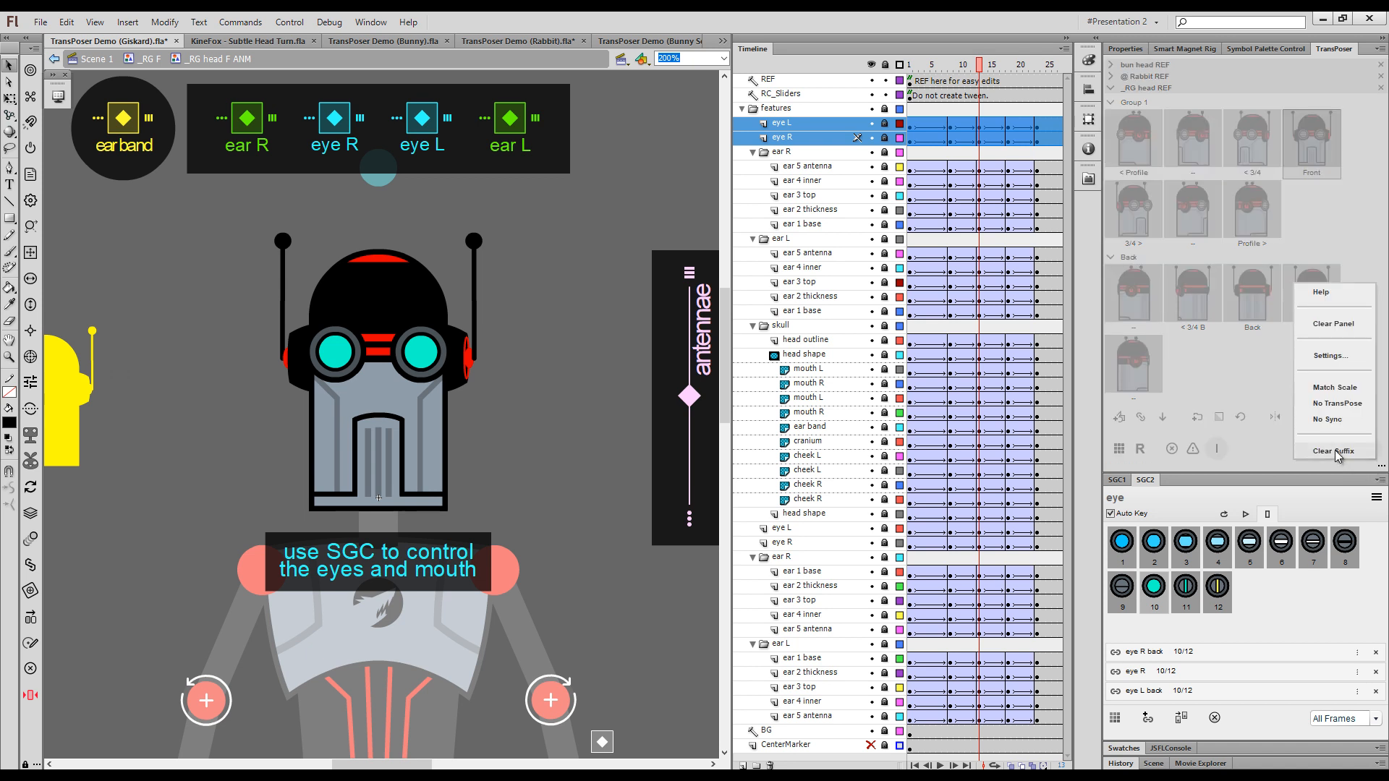
{"action": "left_click", "coordinate": [1328, 420]}
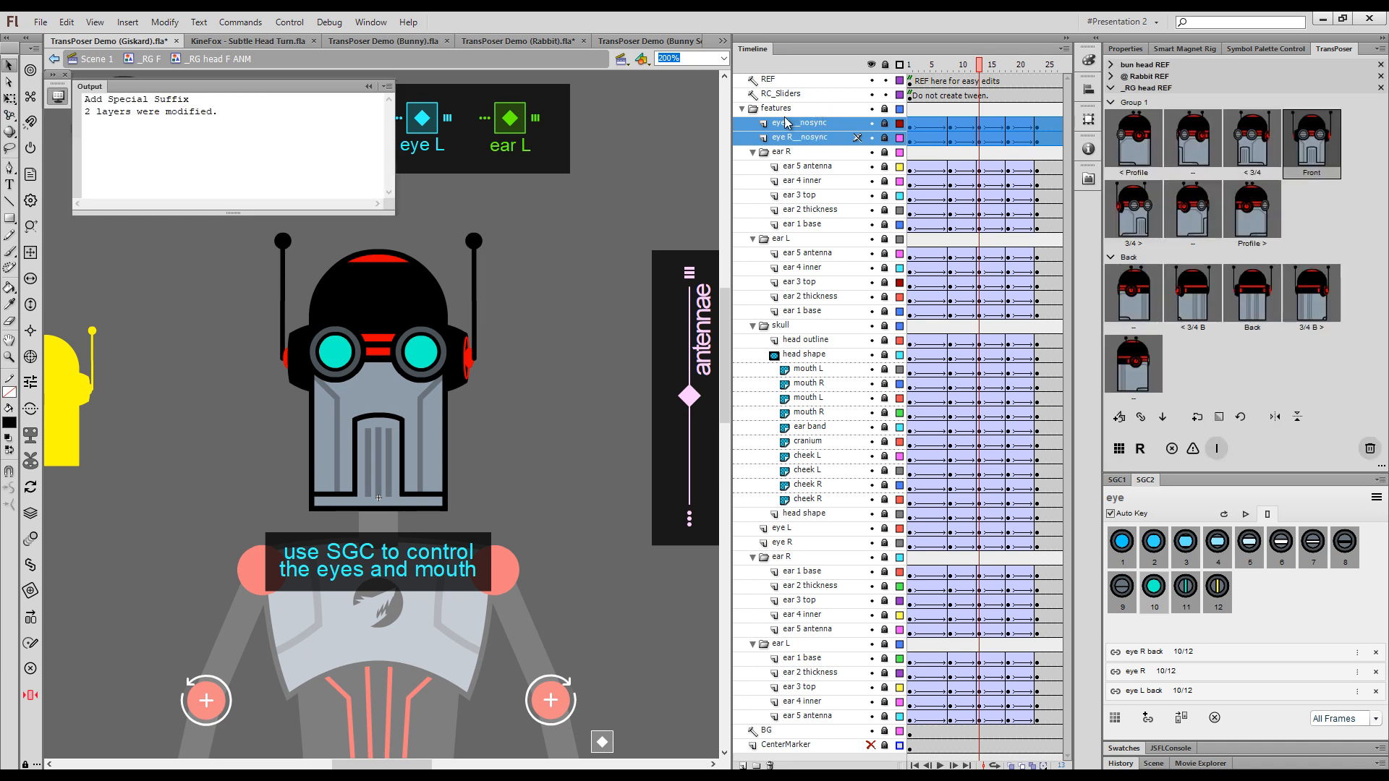
{"action": "left_click", "coordinate": [979, 71]}
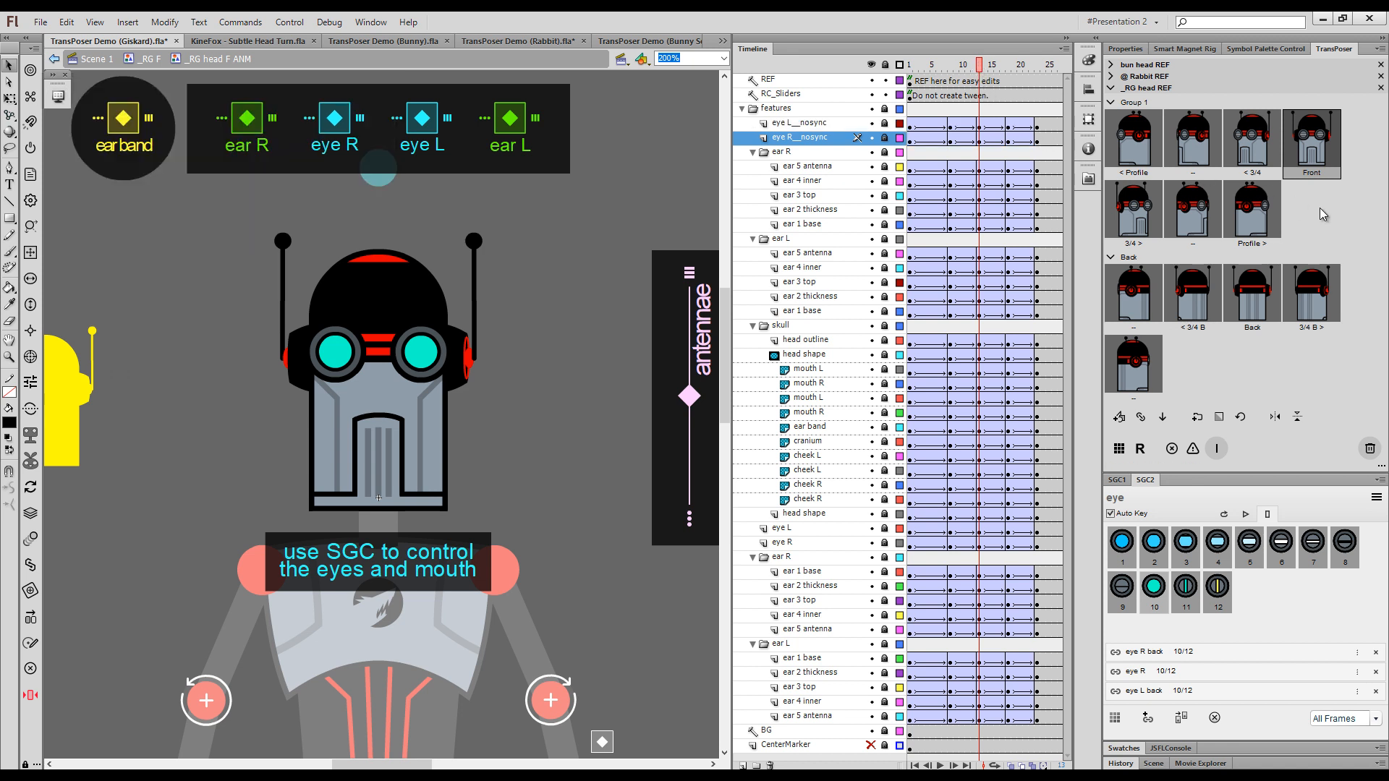
- Test the No Sync eyes by applying the < 3/4, 3/4 >, Front and in-between poses of _RG head REF to the head
{"action": "left_click", "coordinate": [1257, 156]}
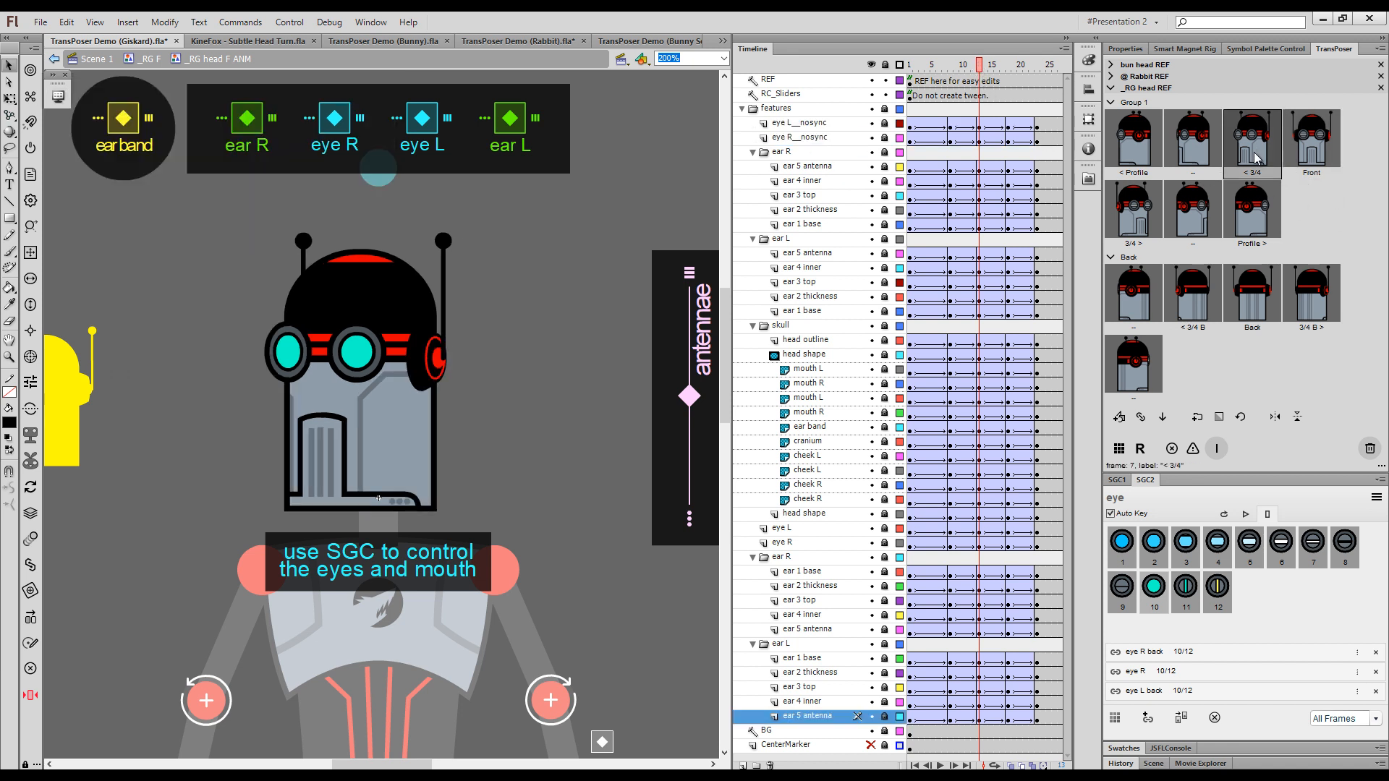
{"action": "left_click", "coordinate": [1146, 224]}
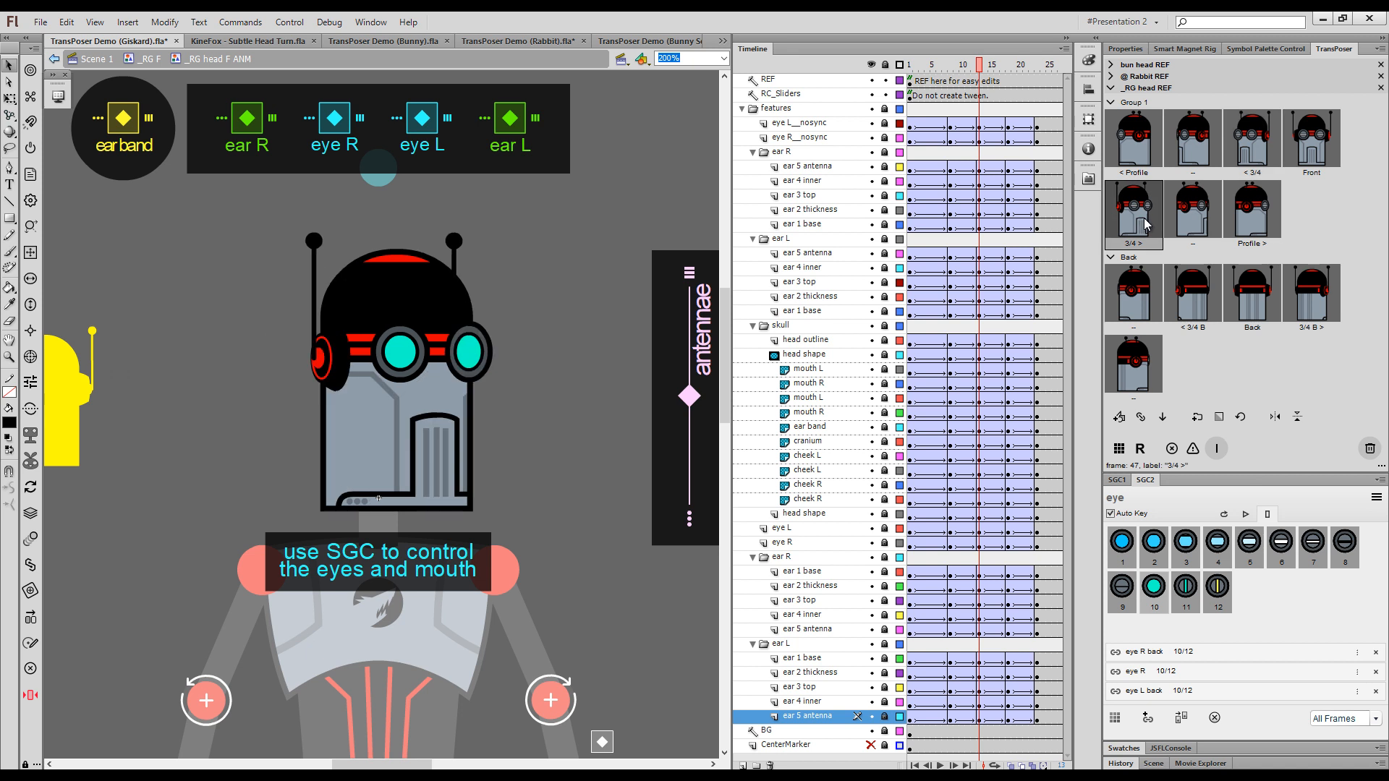
{"action": "left_click", "coordinate": [1195, 222]}
{"action": "left_click", "coordinate": [1313, 142]}
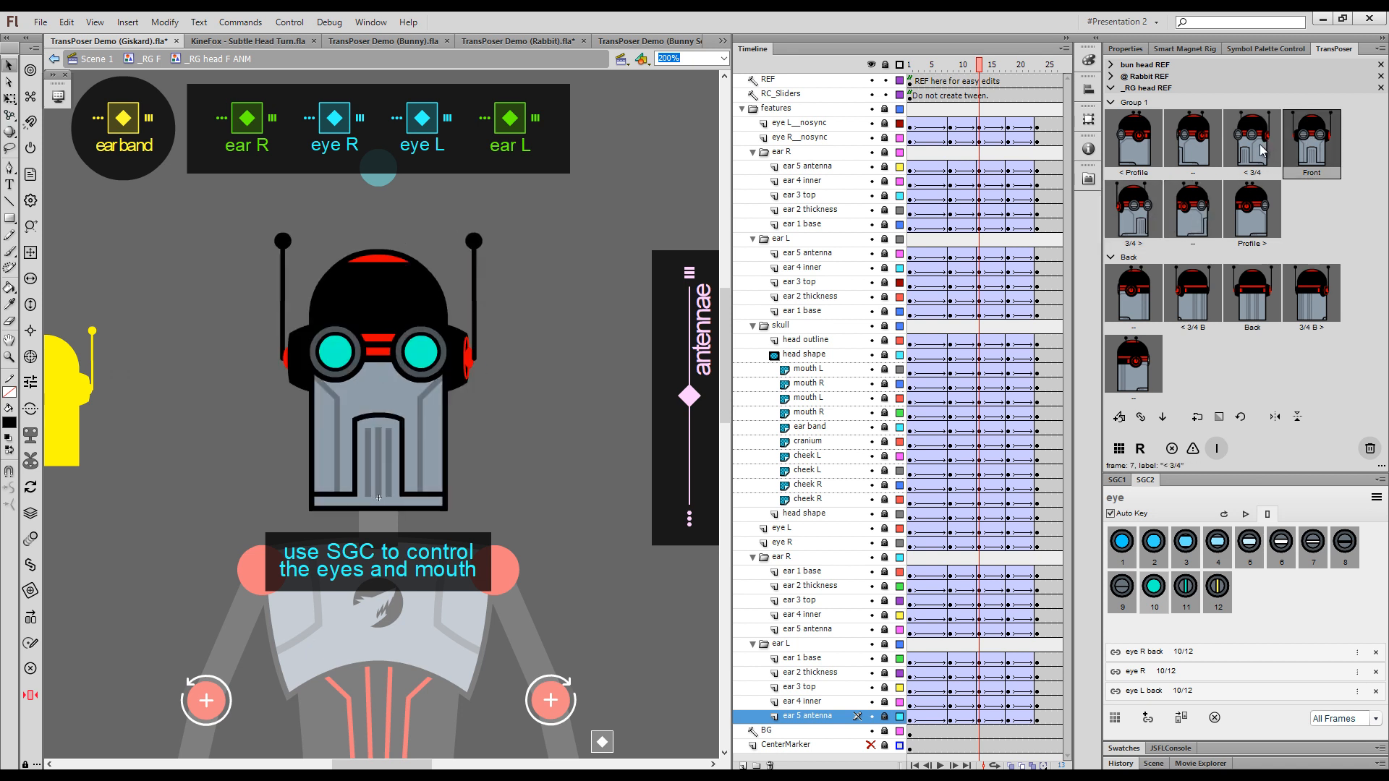
{"action": "left_click", "coordinate": [1255, 154]}
{"action": "left_click", "coordinate": [1199, 150]}
{"action": "left_click", "coordinate": [1247, 148]}
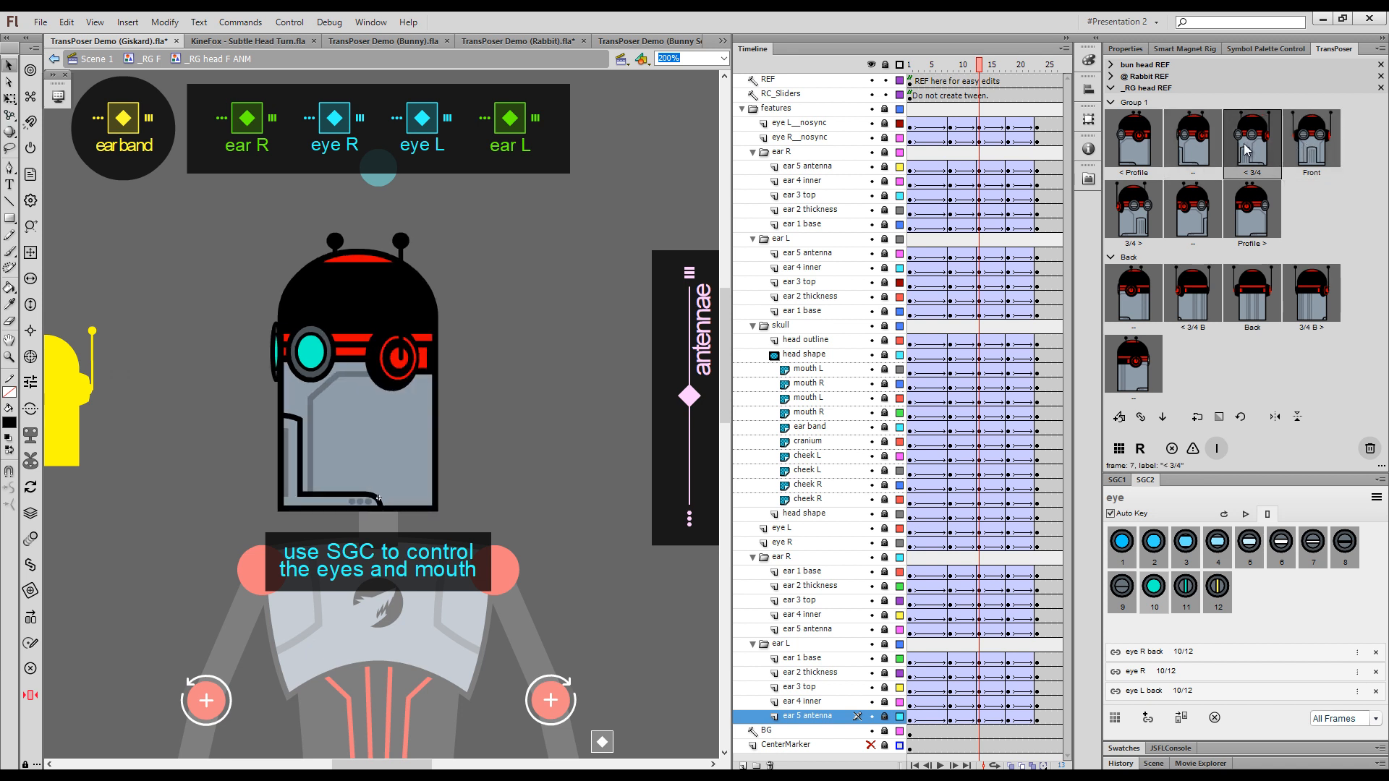
{"action": "left_click", "coordinate": [1200, 153]}
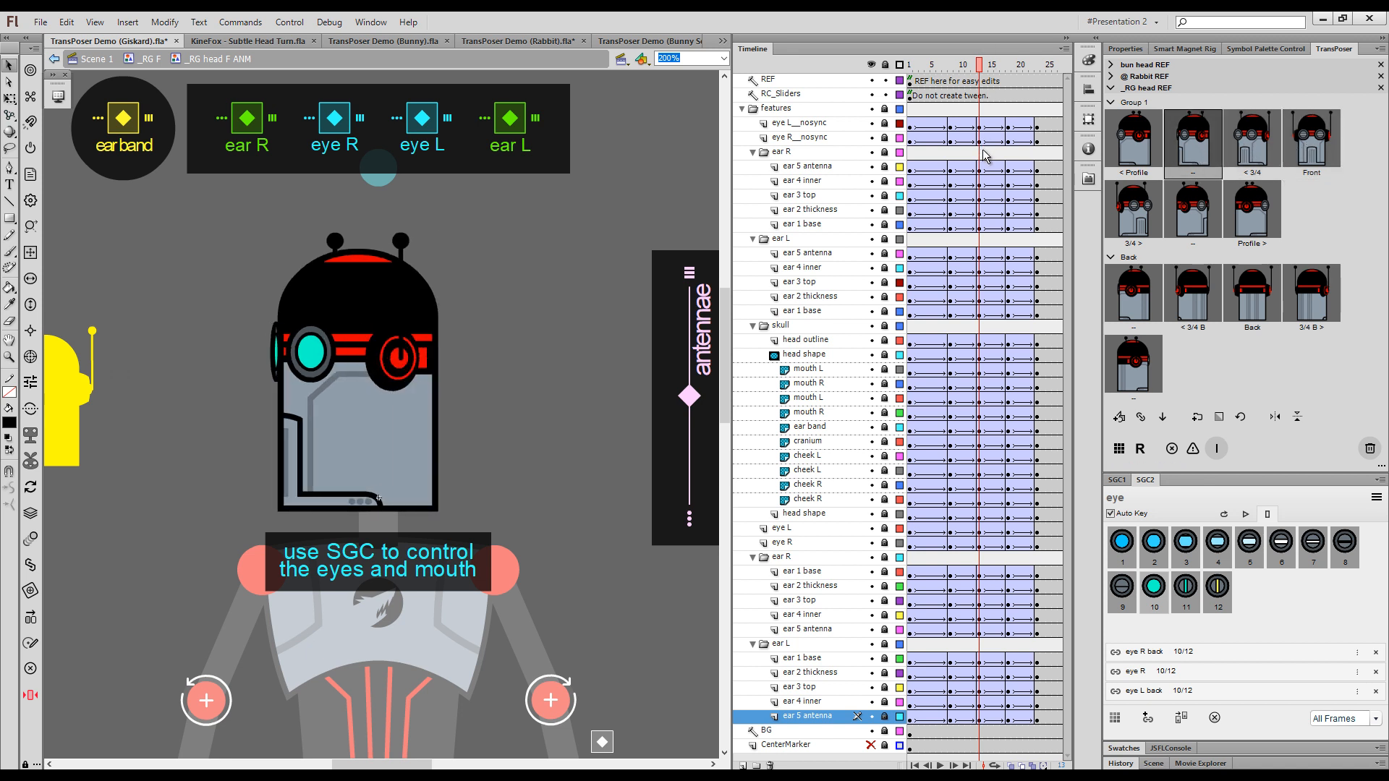
- Set the eyes to graphic 12 and cycle the head through the < 3/4 and in-between poses, finishing on Front
{"action": "left_click", "coordinate": [1218, 586]}
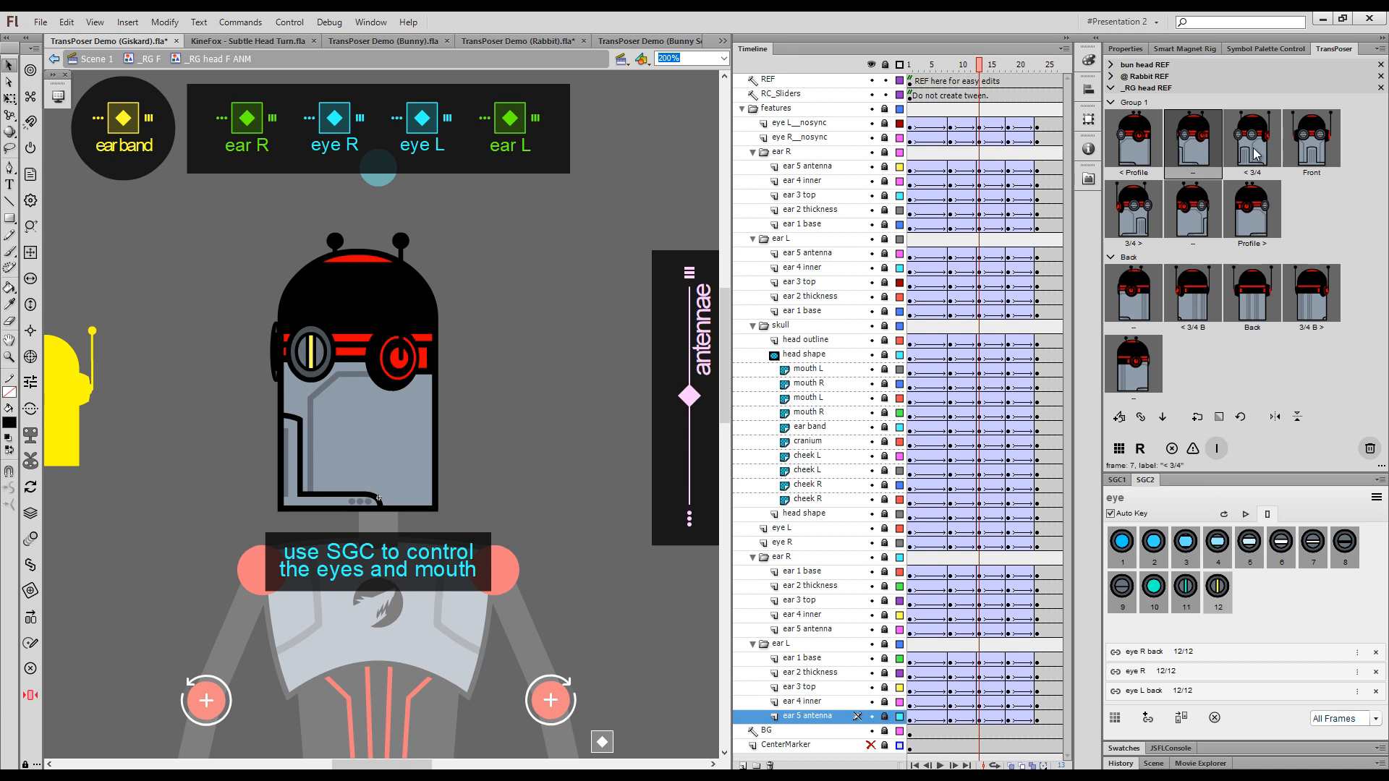
{"action": "left_click", "coordinate": [1255, 152]}
{"action": "left_click", "coordinate": [1295, 152]}
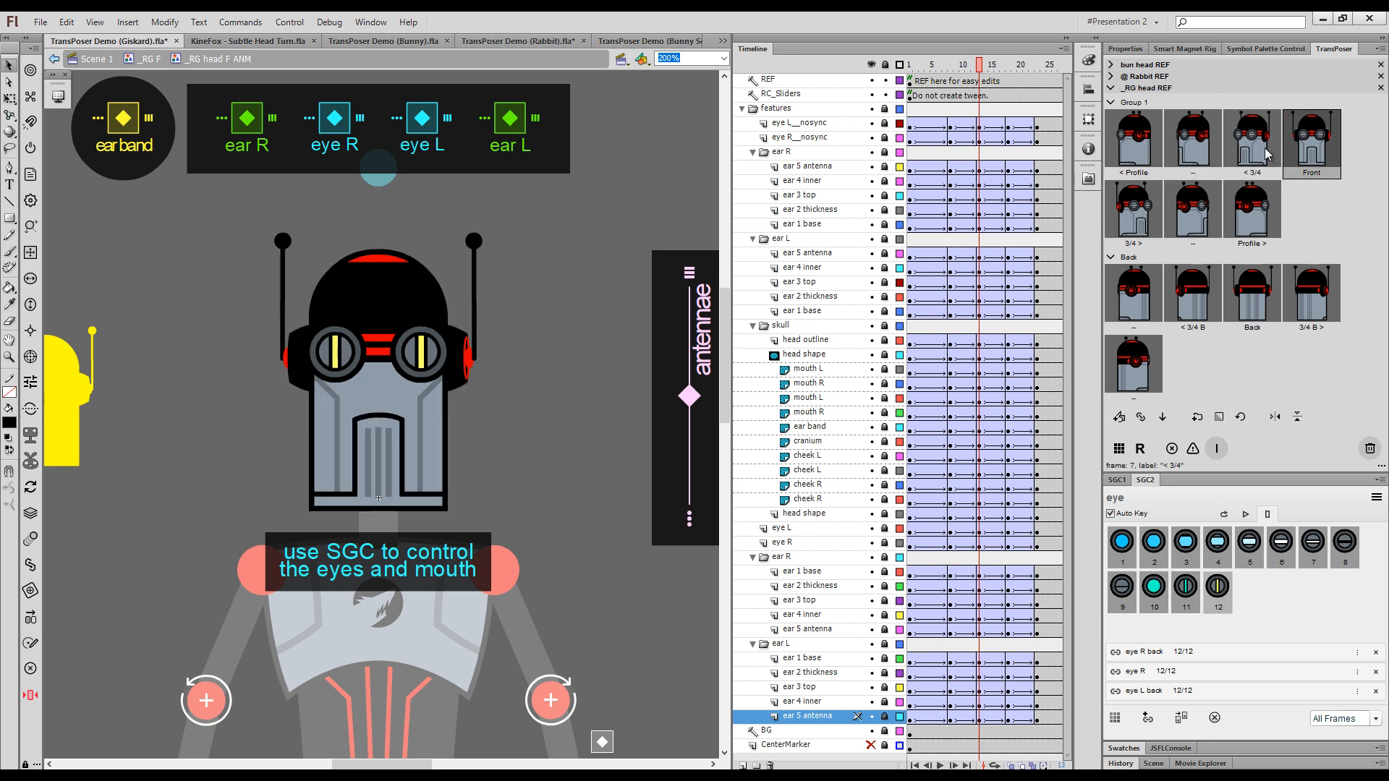
{"action": "left_click", "coordinate": [1260, 157]}
{"action": "left_click", "coordinate": [1213, 152]}
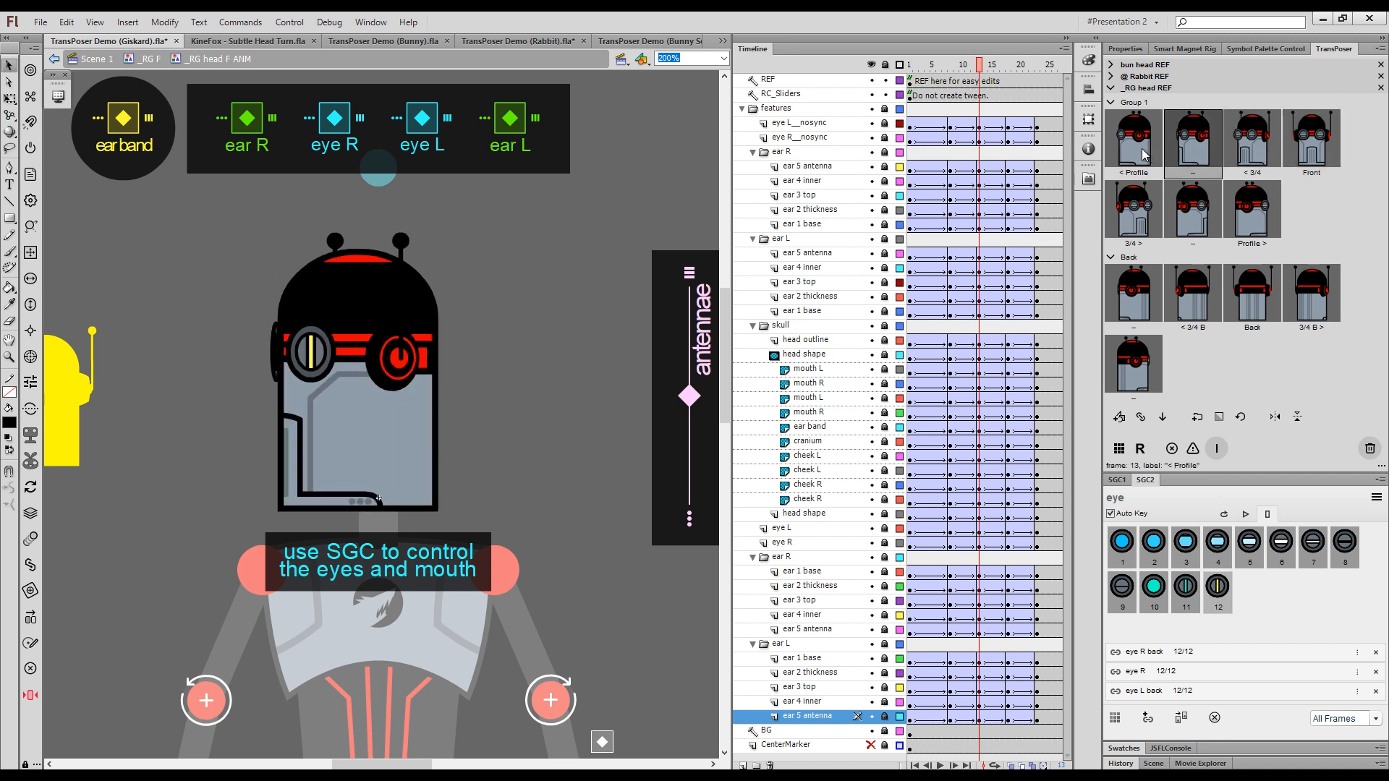
{"action": "left_click", "coordinate": [1255, 148]}
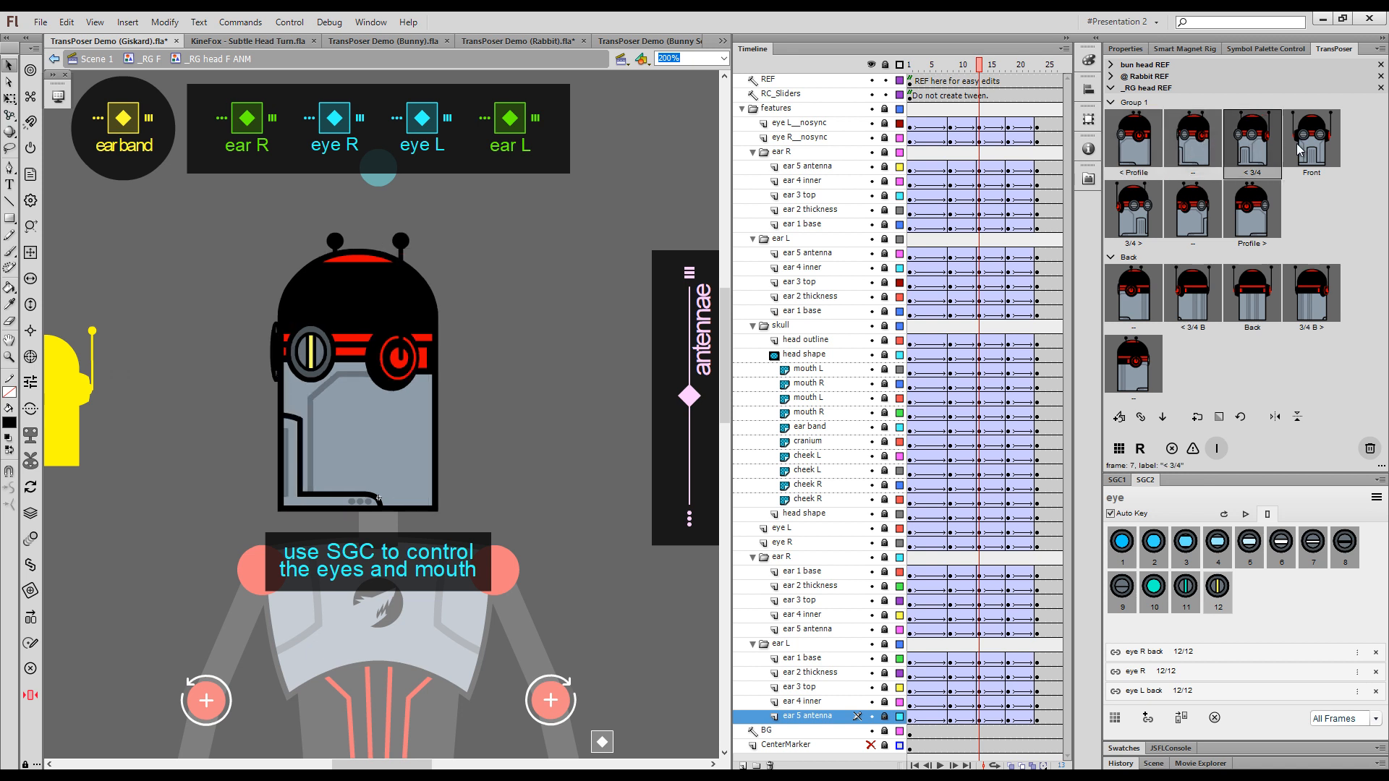
{"action": "left_click", "coordinate": [1302, 152]}
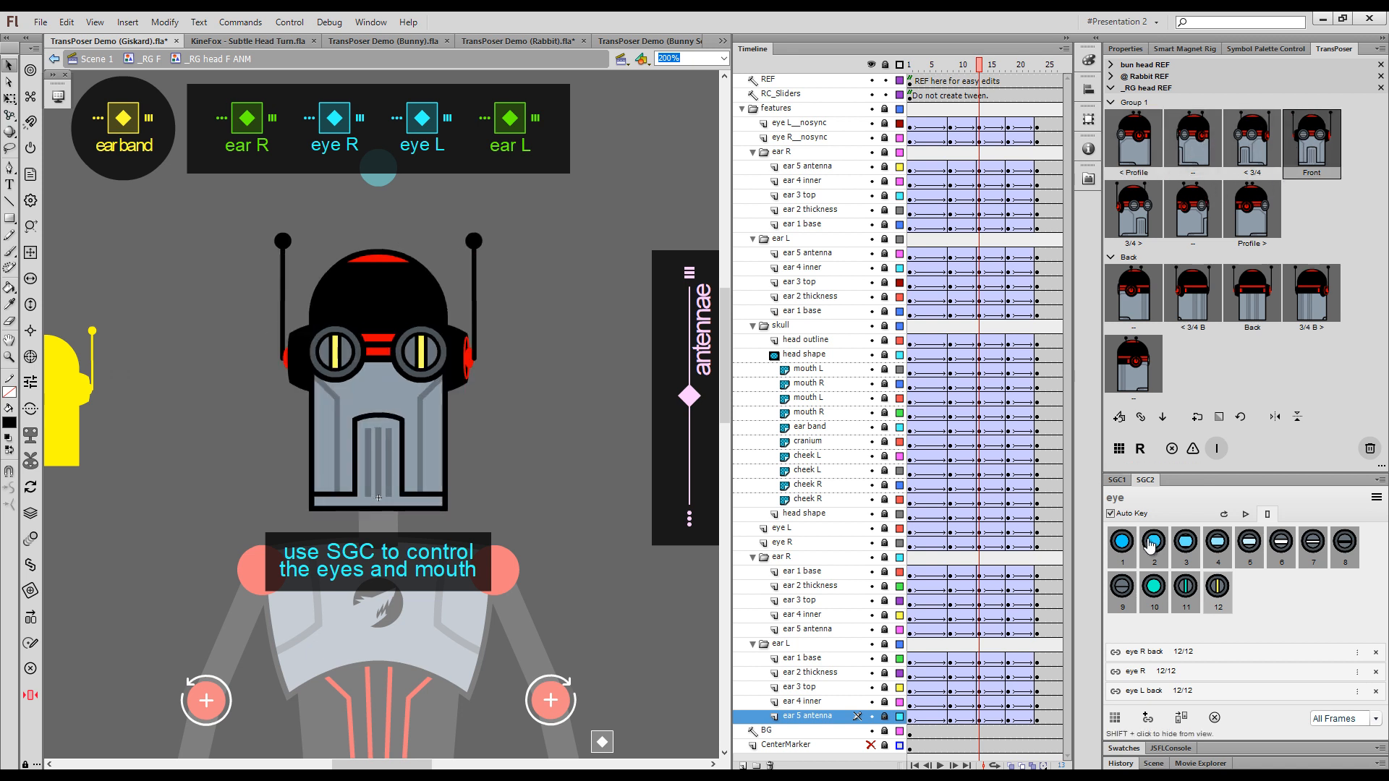
- Set the eyes back to graphic 10, clear the No Sync suffix from both eye layers, and collapse the SGC2 panel
{"action": "left_click", "coordinate": [1155, 586]}
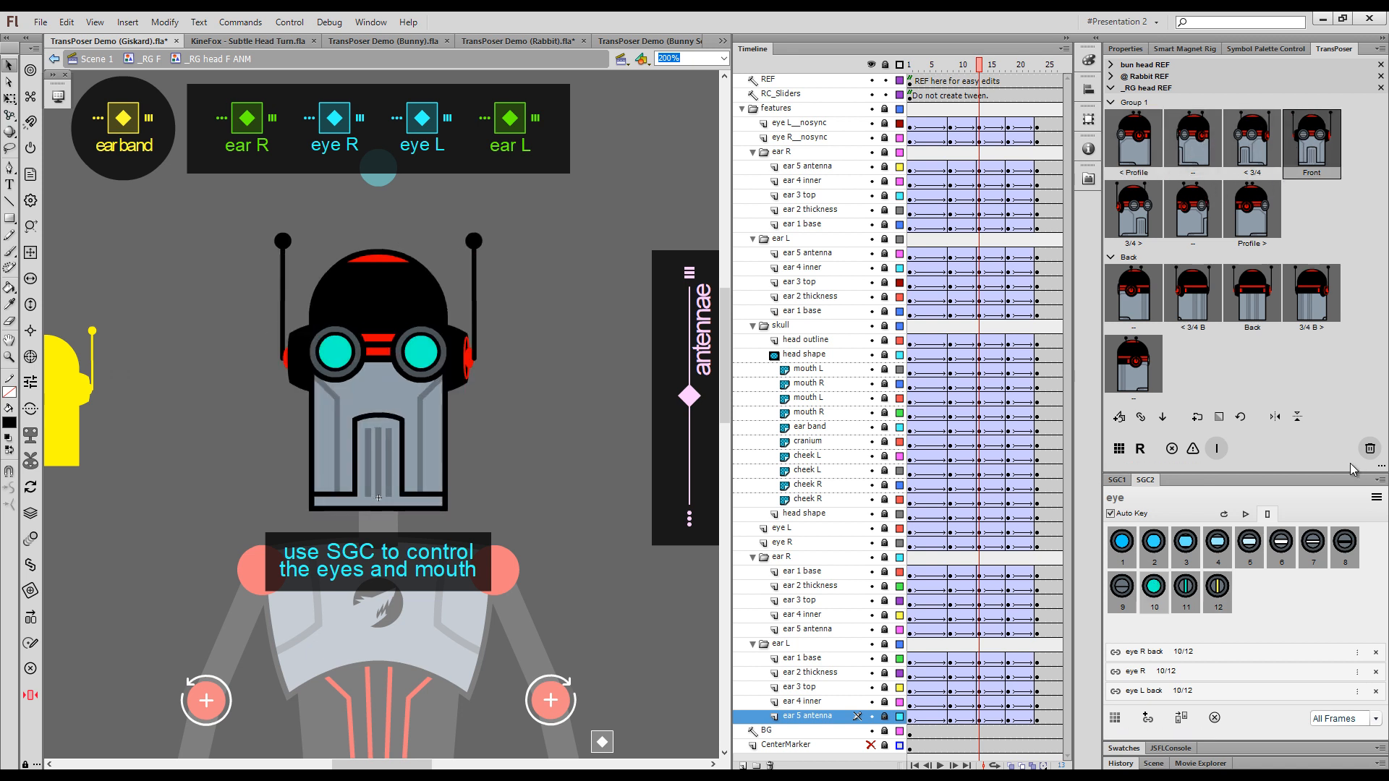
{"action": "left_click", "coordinate": [813, 124]}
{"action": "left_click", "coordinate": [813, 137], "text": "shift"}
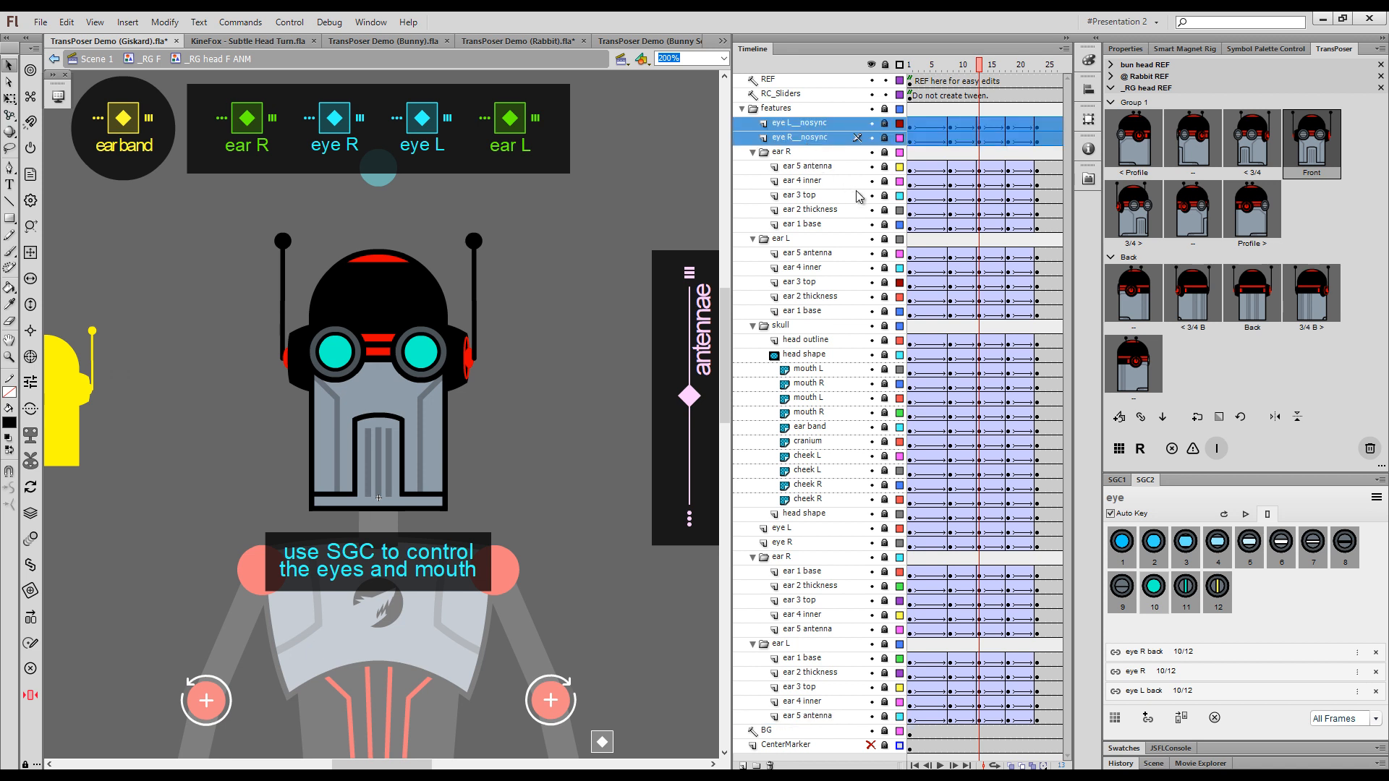
{"action": "left_click", "coordinate": [1380, 467]}
{"action": "left_click", "coordinate": [1338, 450]}
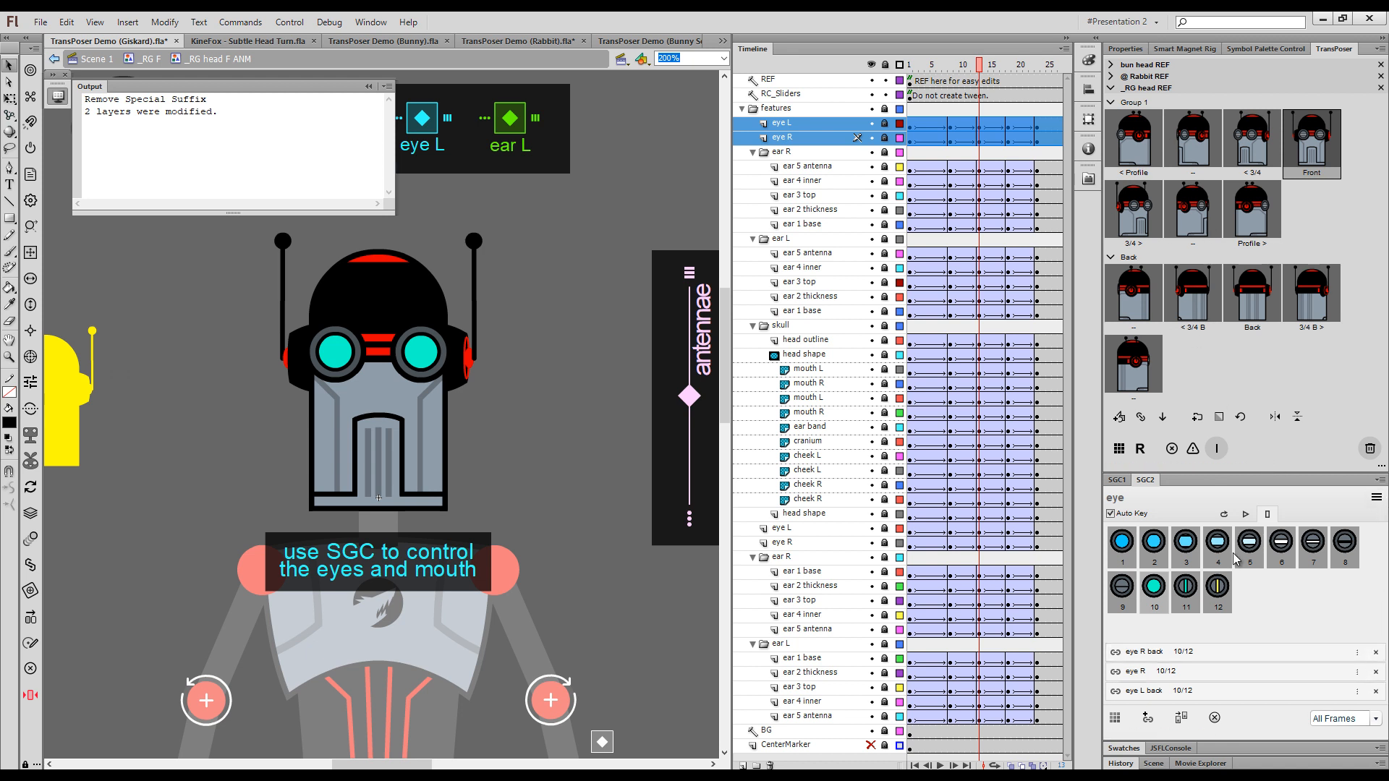
{"action": "double_click", "coordinate": [1147, 482]}
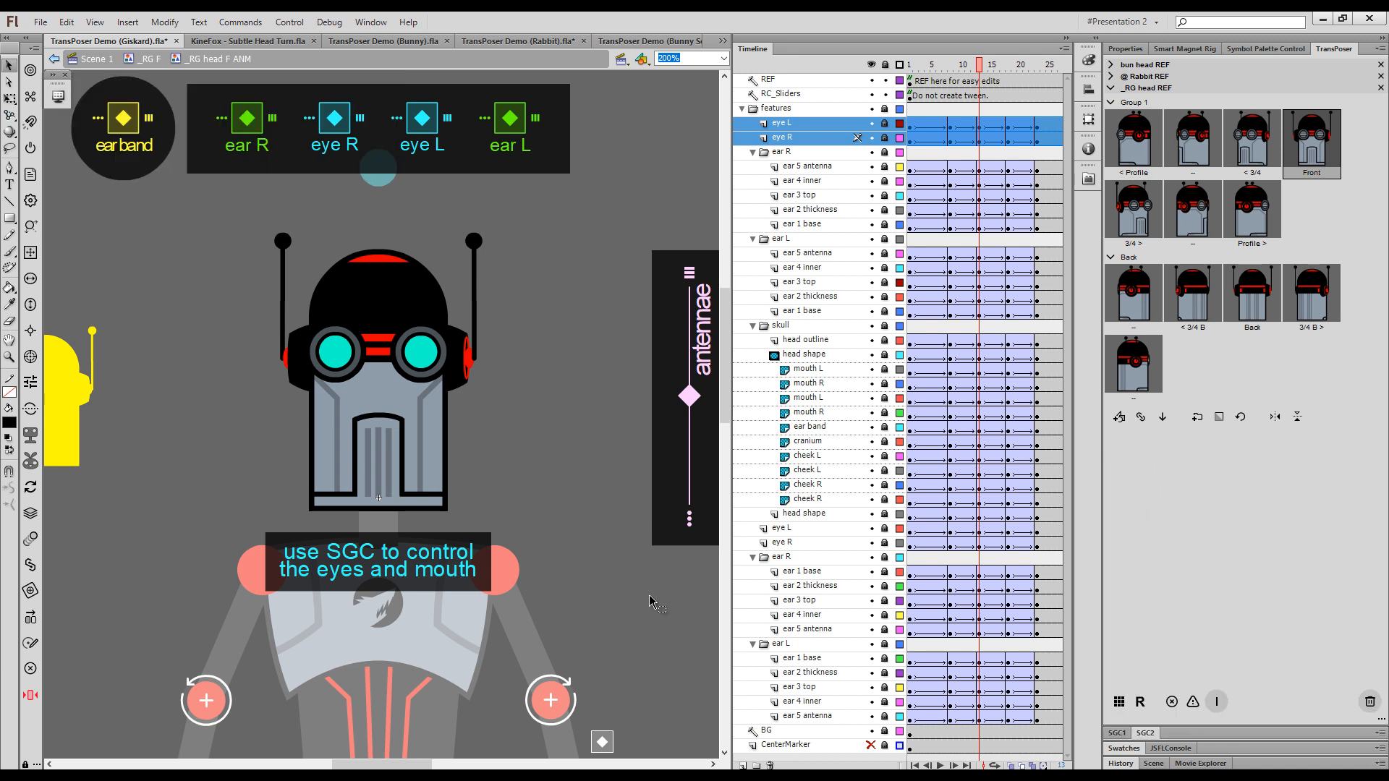